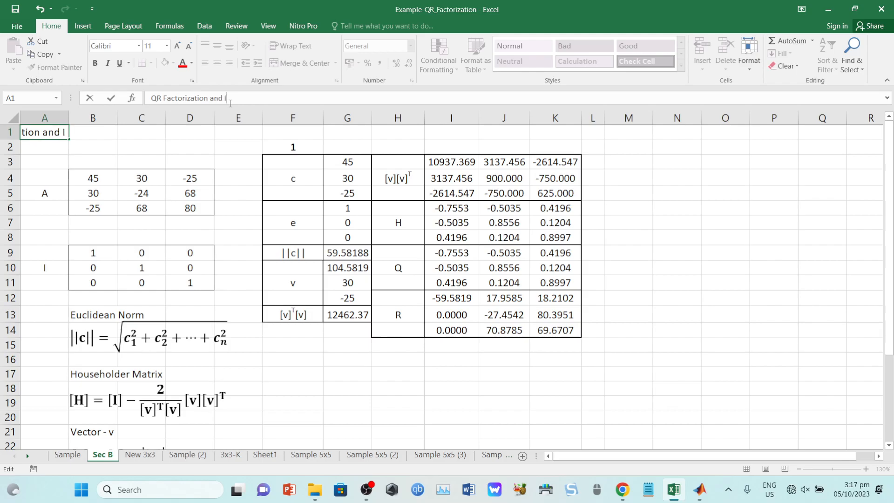
Complete the title in cell A1 as "QR Factorization and Iteration Algorith for Eigenvalue"
text(Alg)
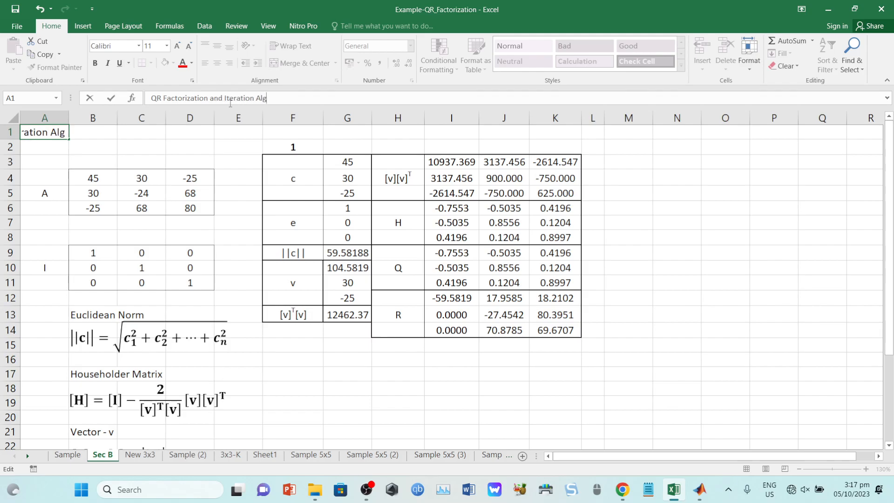
text(orith for Eigenvalue)
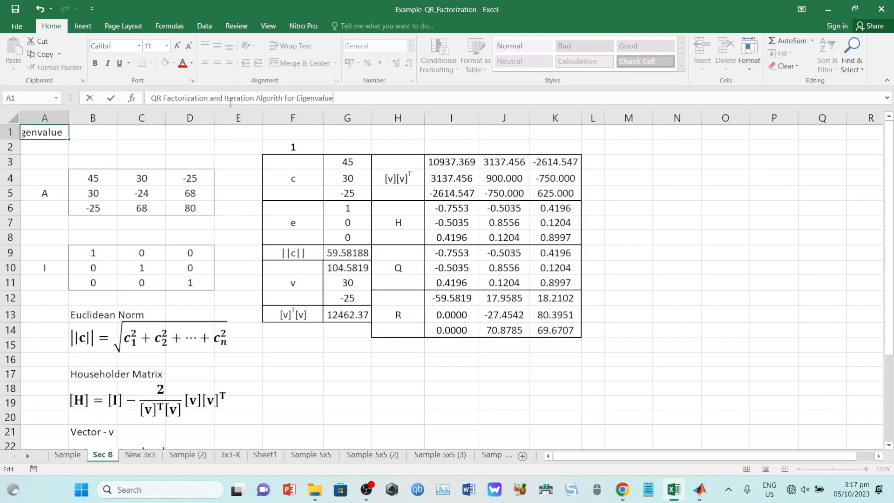
key(Return)
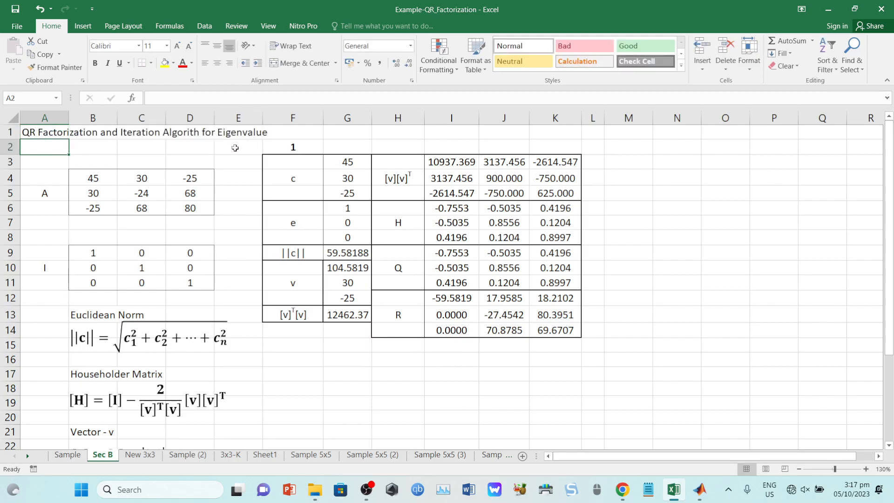
Look at matrix A, switch to MATLAB to view the eig function in Sample_Mode_Shapes.m, and return to Excel
drag(105, 180, 177, 207)
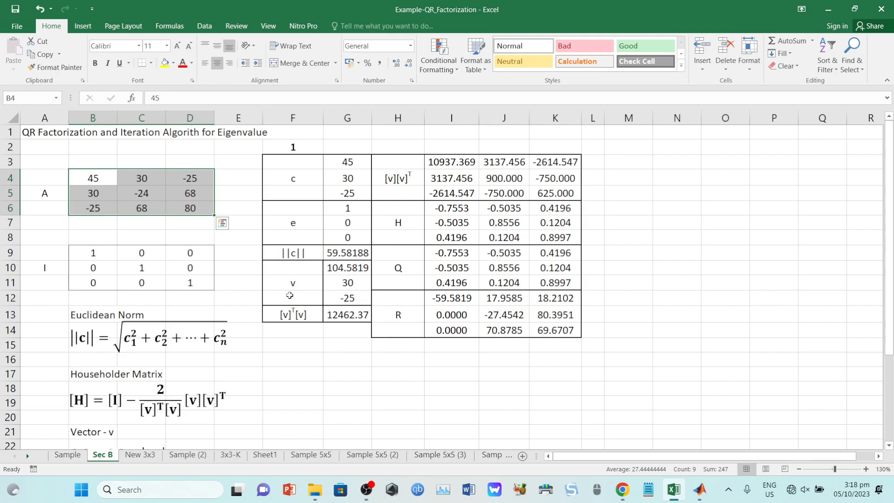
click(700, 490)
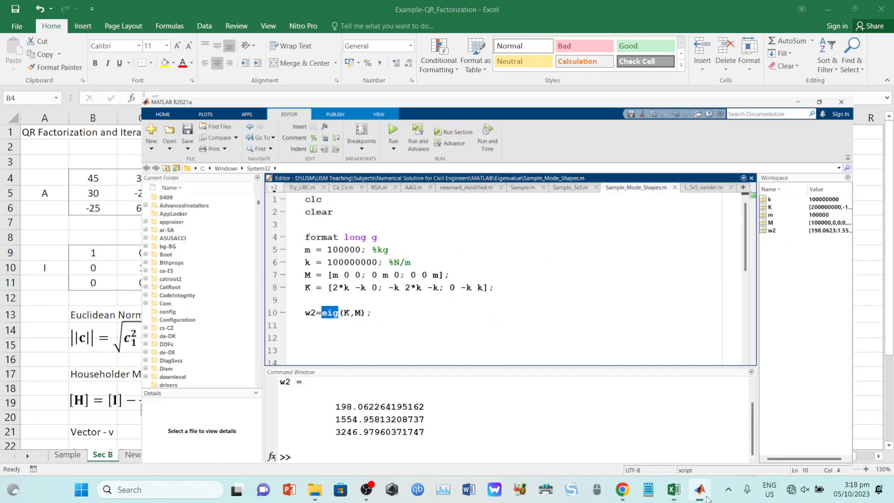
click(241, 271)
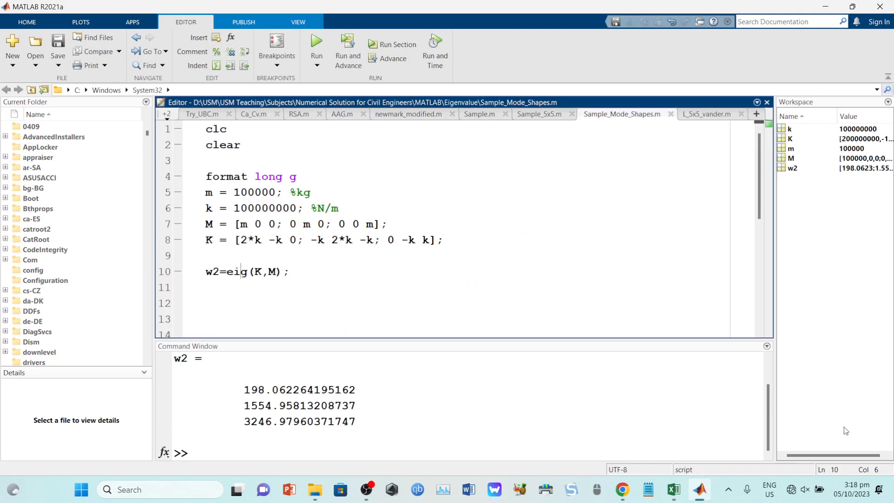
click(674, 490)
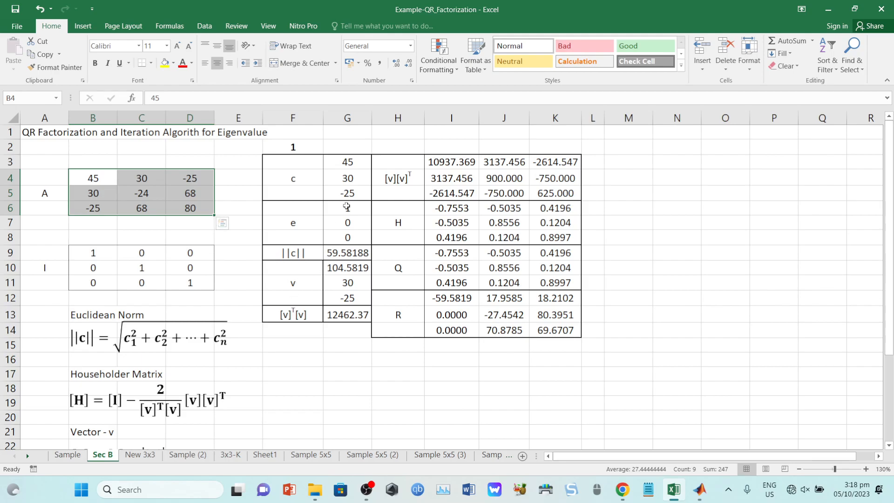
Clear the calculated values from G3:G13 and I3:K14 of the factorization table, keeping its labels
drag(343, 165, 347, 316)
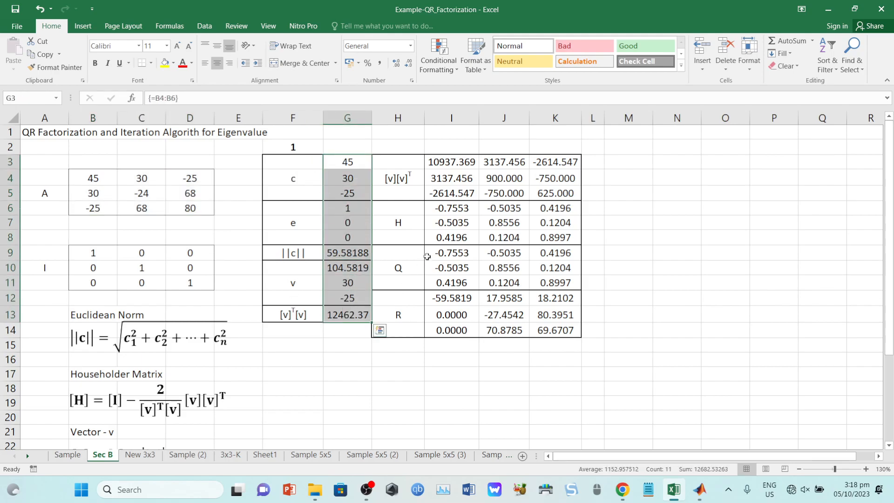
key(Delete)
drag(449, 162, 553, 329)
key(Delete)
click(723, 250)
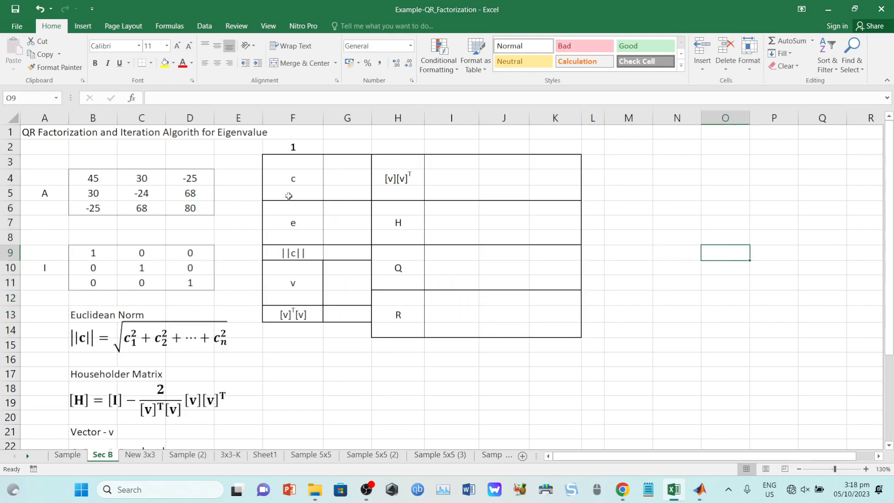
drag(401, 255, 400, 330)
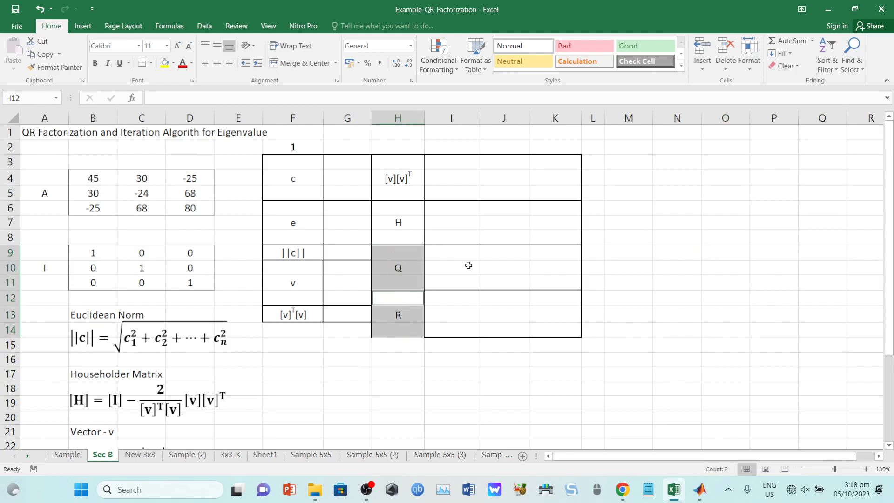
click(300, 149)
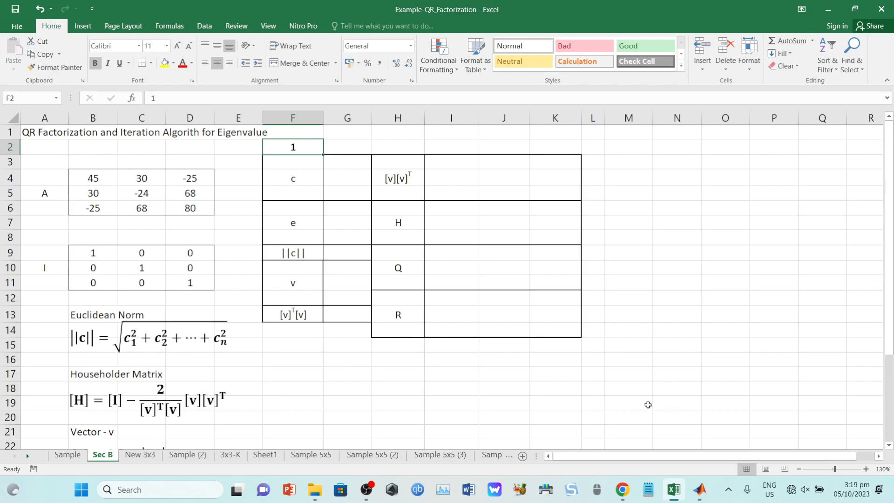
click(433, 331)
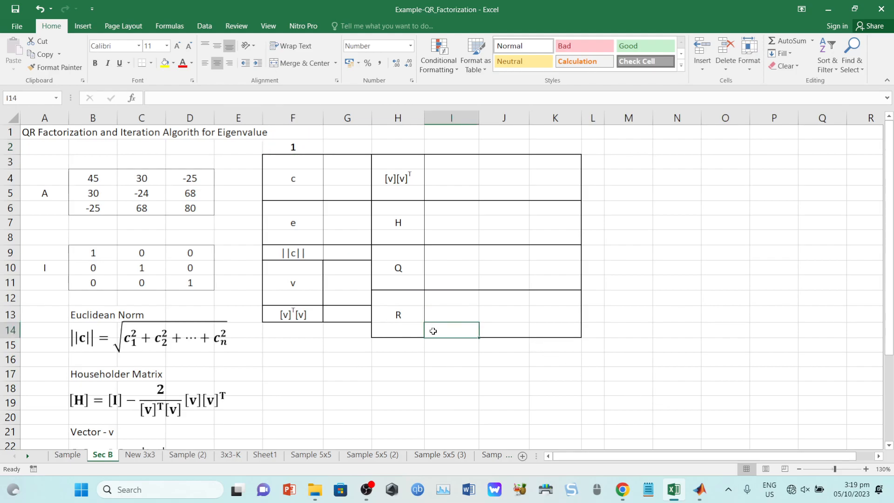
click(306, 179)
drag(303, 161, 307, 186)
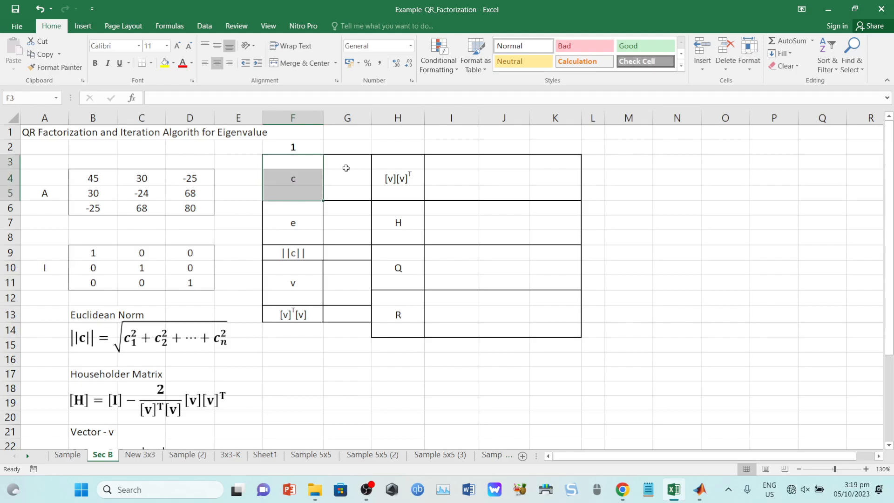
Fill vector c in G3:G5 with the array formula =B4:B6, taking the first column of matrix A
drag(346, 167, 353, 189)
text(=)
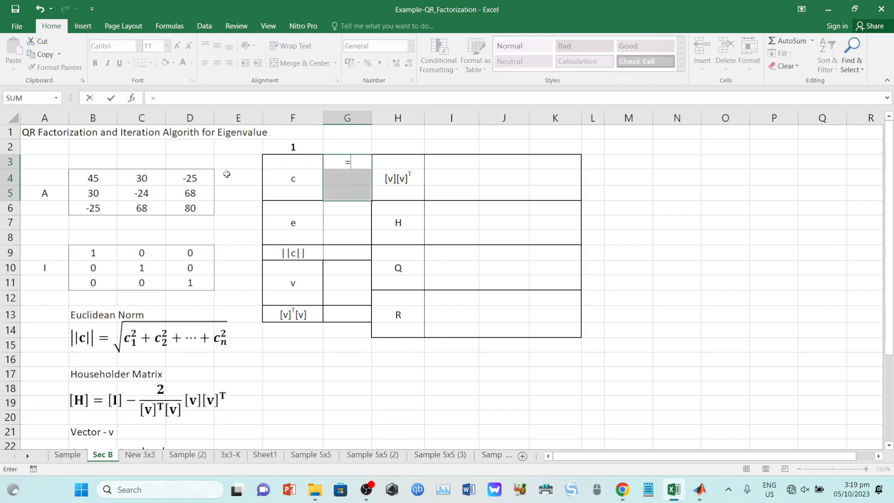
click(94, 184)
drag(95, 185, 93, 210)
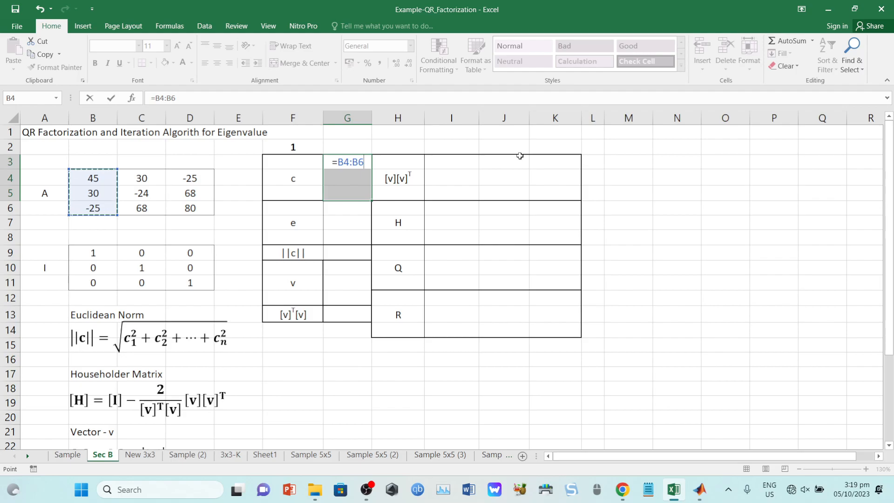
key(ctrl+shift+Return)
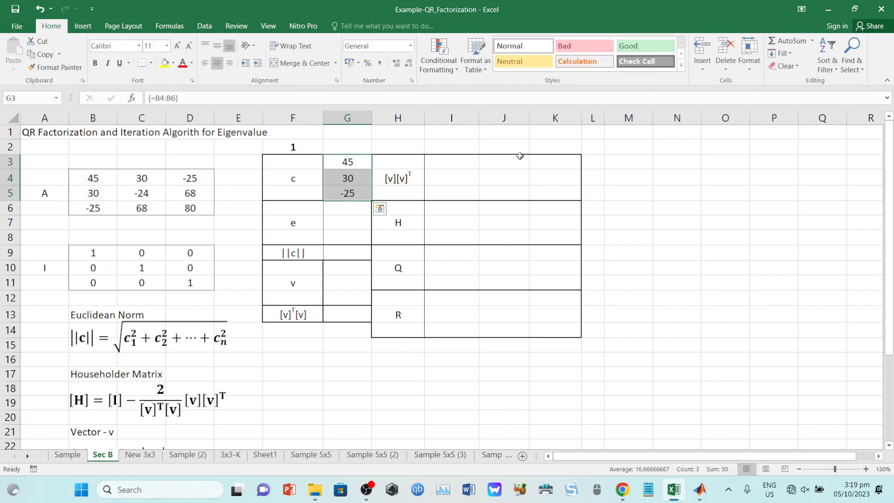
click(525, 204)
Enter 0 for the second and third entries of vector e in G7 and G8
drag(356, 209, 356, 237)
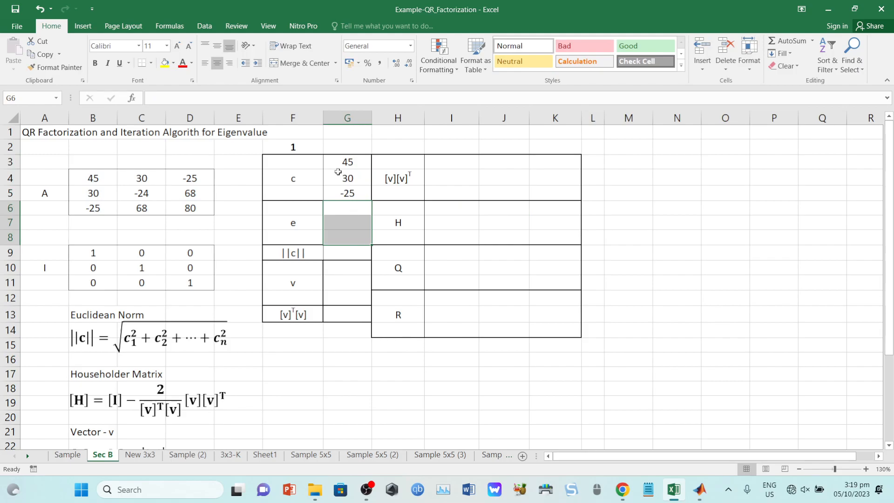
click(310, 159)
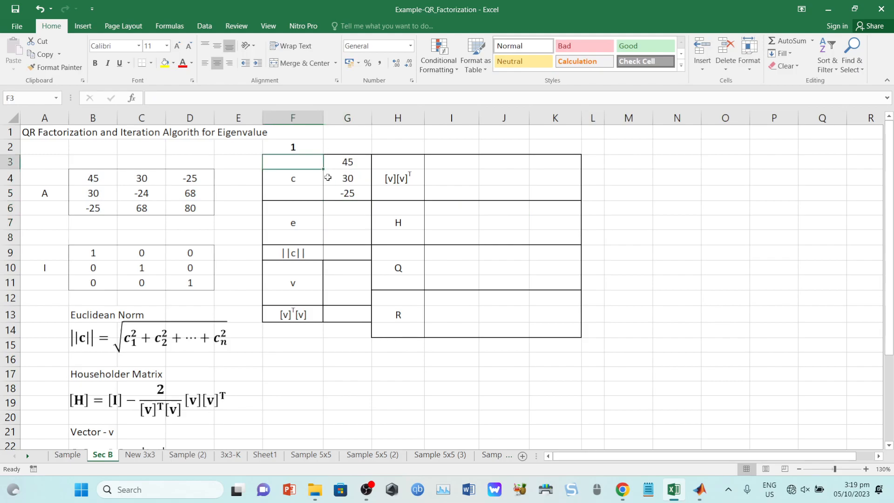
click(358, 221)
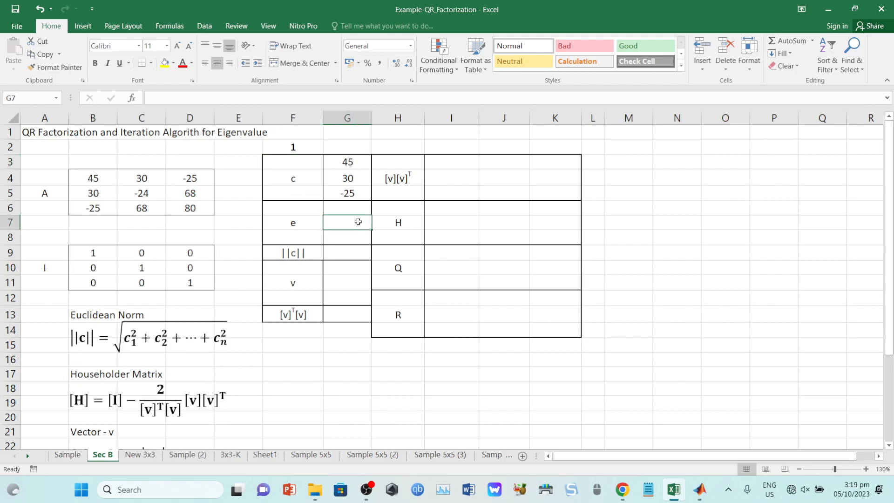
text(0)
key(Return)
text(0)
click(652, 196)
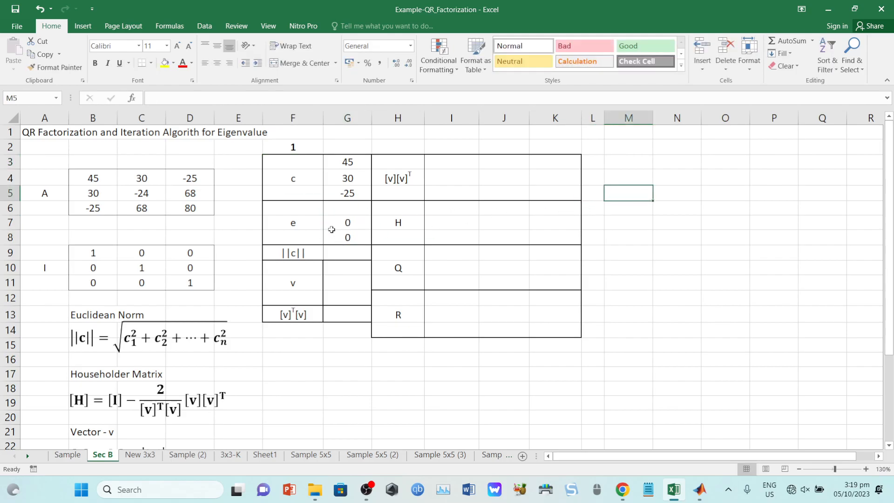
click(320, 225)
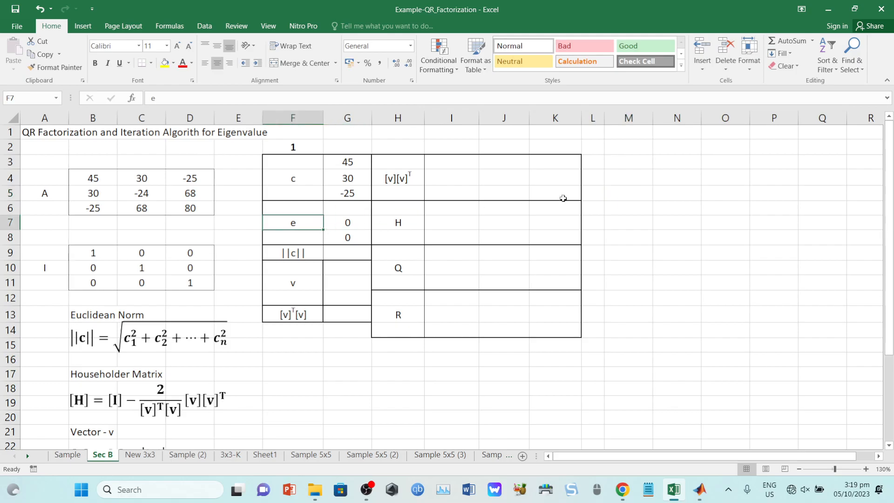
click(740, 206)
Enter the formula =if(G3>0,1,-1) in G6 as the first entry of vector e
click(357, 209)
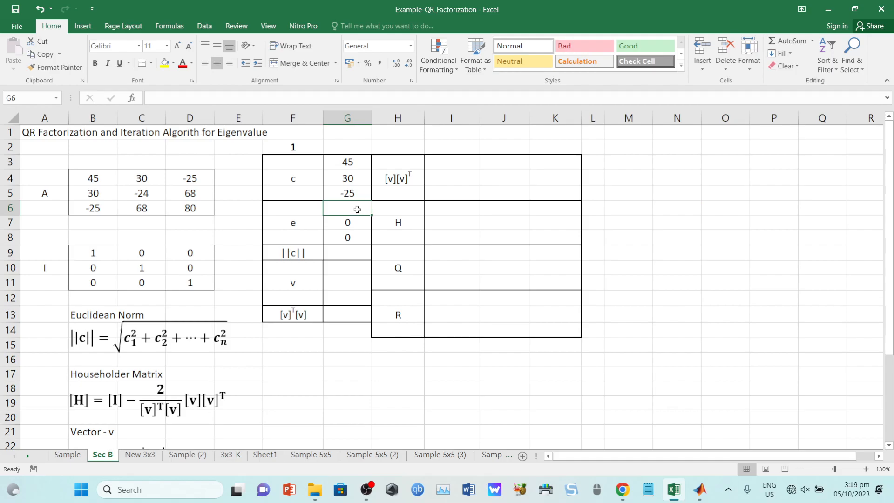
click(347, 163)
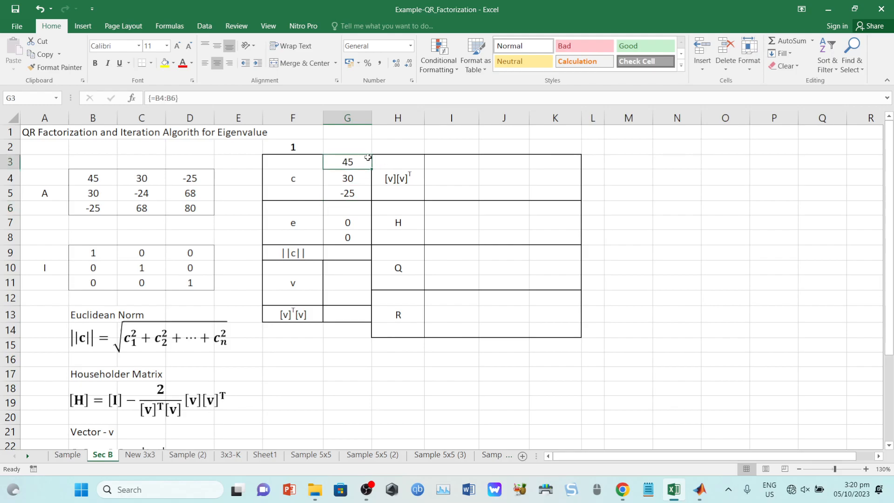
click(347, 208)
text(=i)
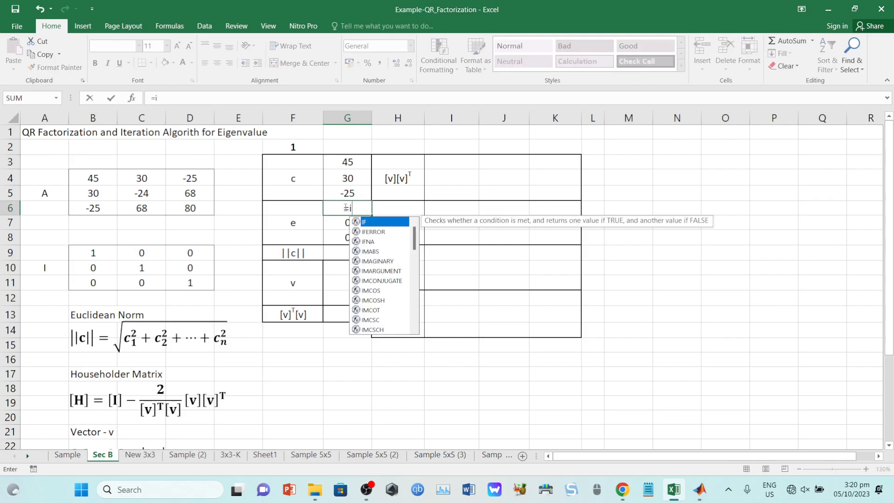
text(f()
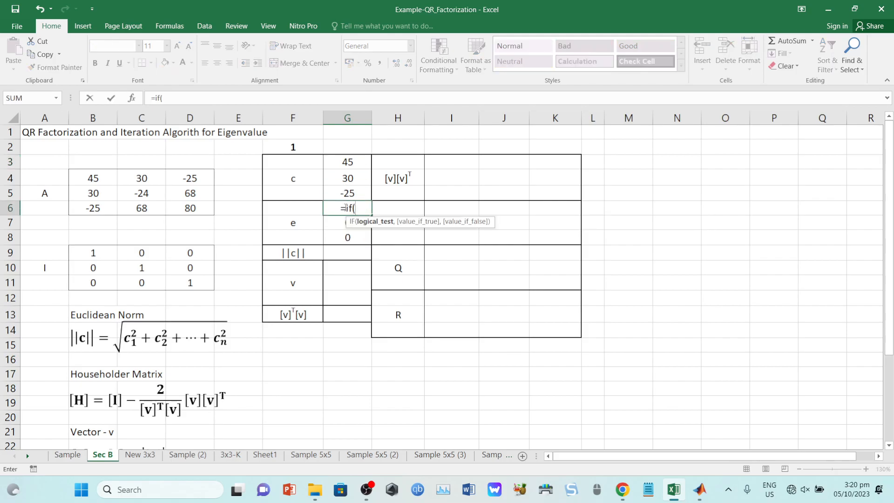
click(348, 162)
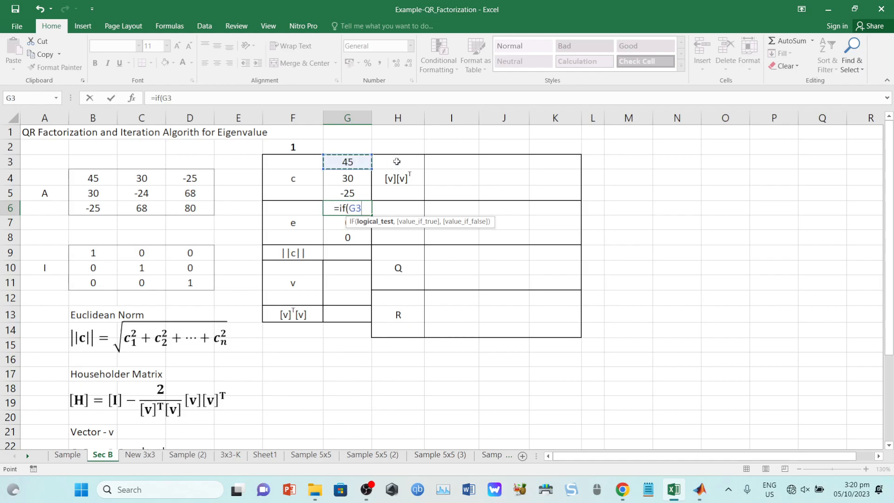
text(>0)
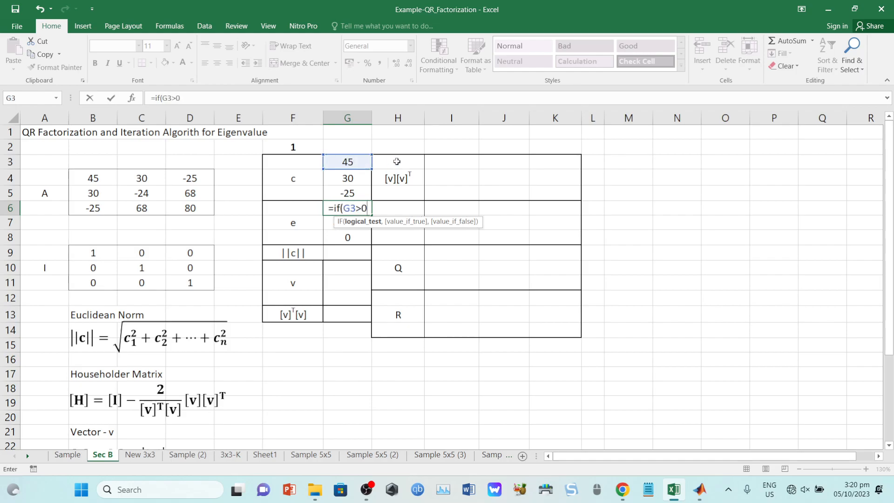
text(,1,)
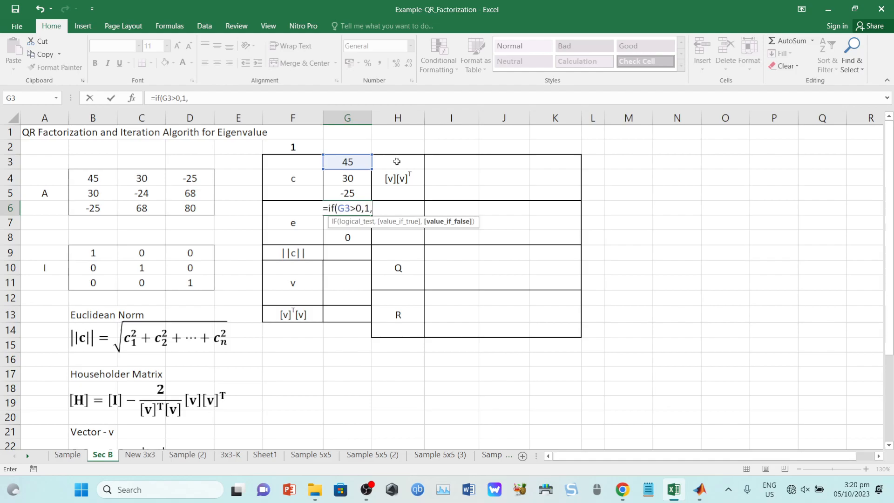
text(-1))
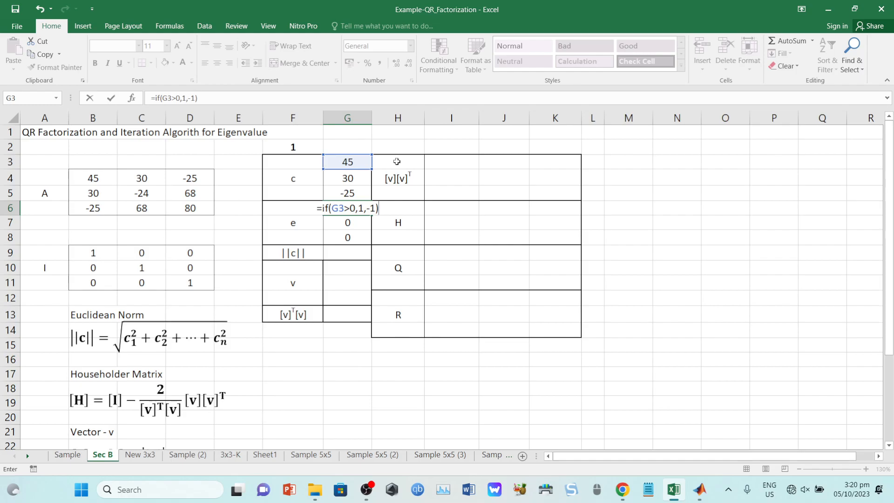
key(Return)
Try to overwrite the first entry of vector c with -45
click(366, 162)
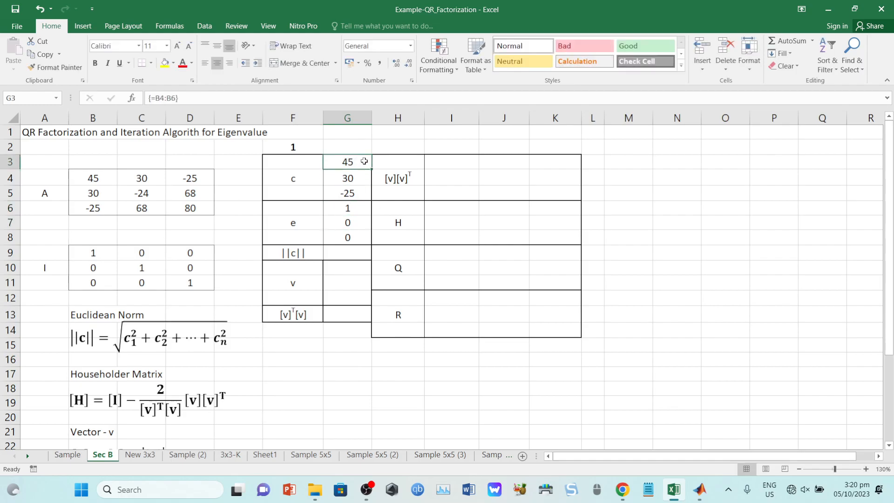
text(-45)
key(Return)
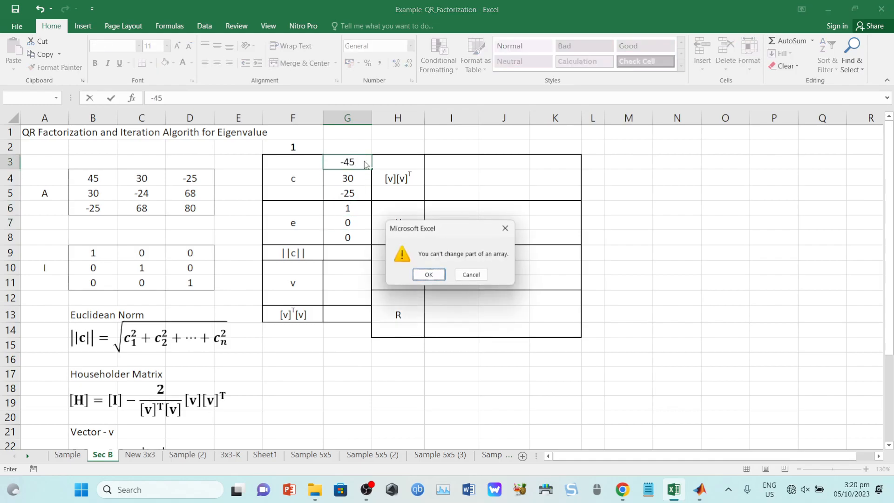
key(Escape)
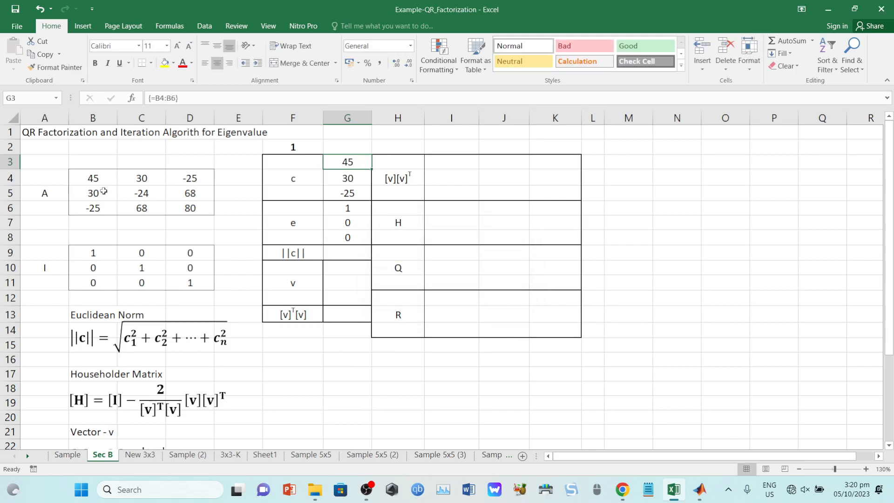
Test the sign formula of vector e by setting B4 in matrix A to -45, and restore B4 to 45
click(102, 177)
text(-45)
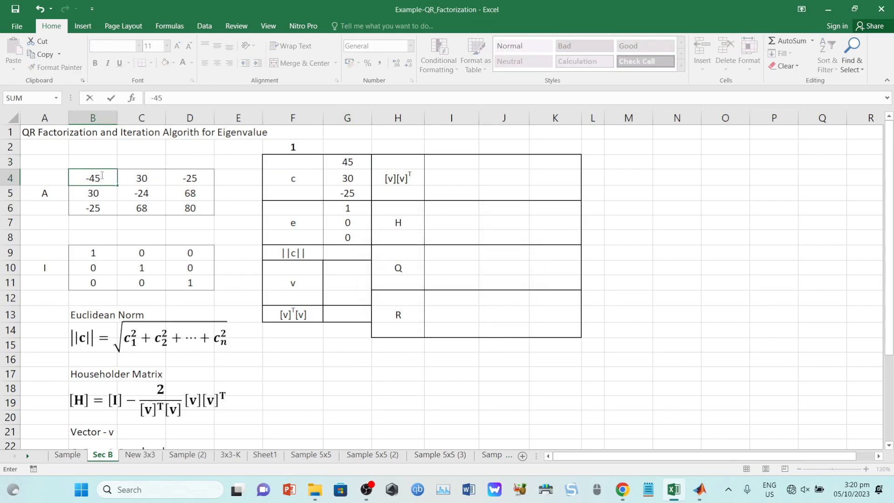
key(Return)
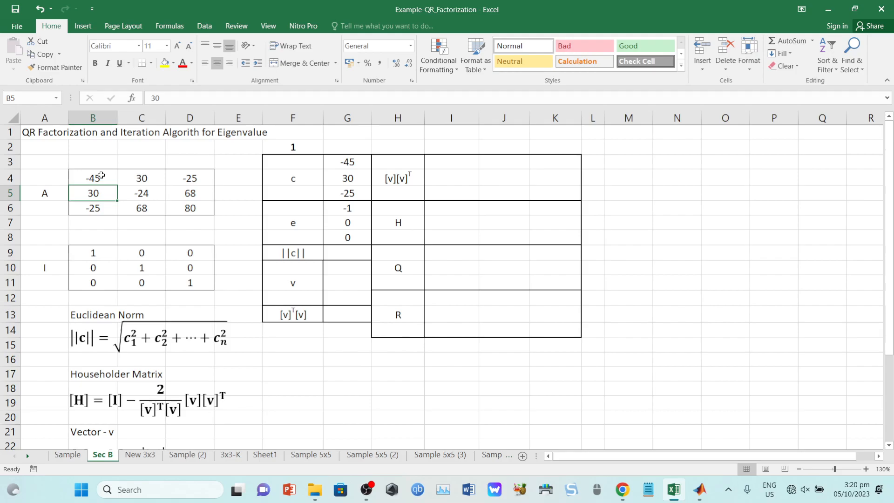
click(101, 176)
text(45)
key(Return)
Check matrix A against the stress matrix of Example 5-4 in the PDF textbook in Chrome, and return to the Excel sheet
click(623, 489)
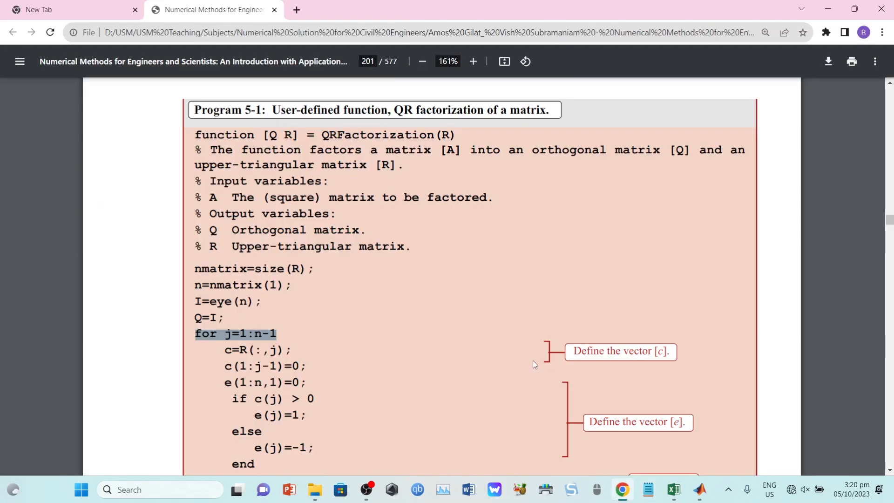
scroll(534, 360, up, 7)
scroll(533, 361, up, 6)
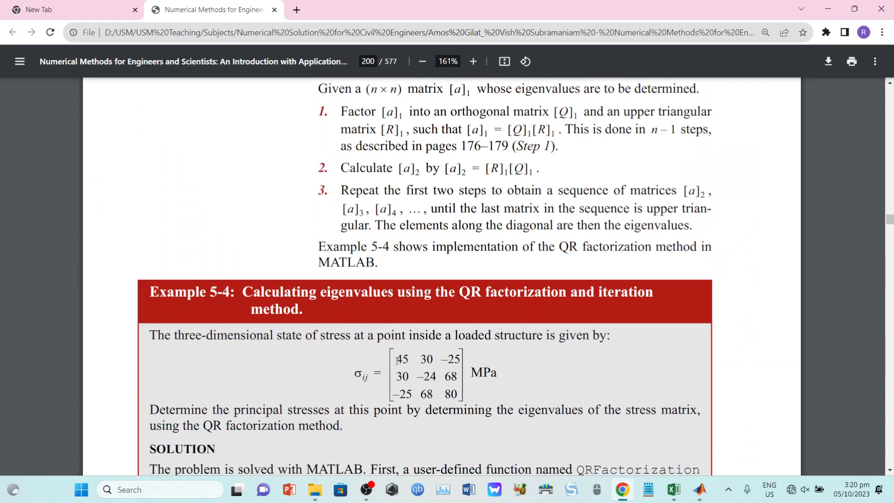
drag(397, 360, 447, 393)
click(505, 390)
scroll(684, 422, down, 5)
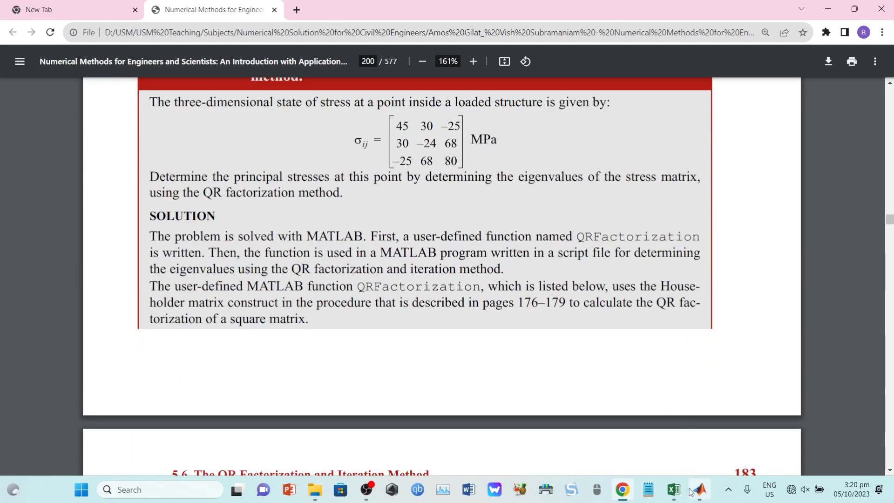
click(675, 490)
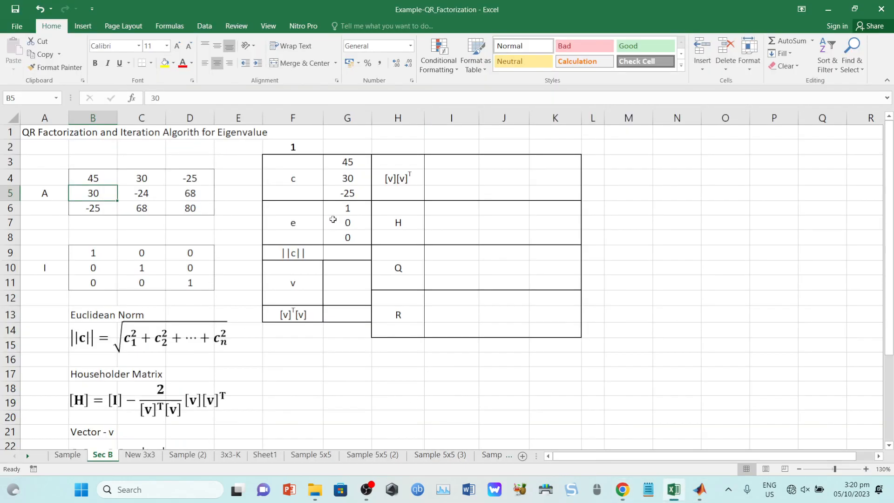
Add a 2 to the end of the ||c|| label in F9 and format it as a subscript
click(301, 254)
click(210, 102)
text(2)
right_click(171, 98)
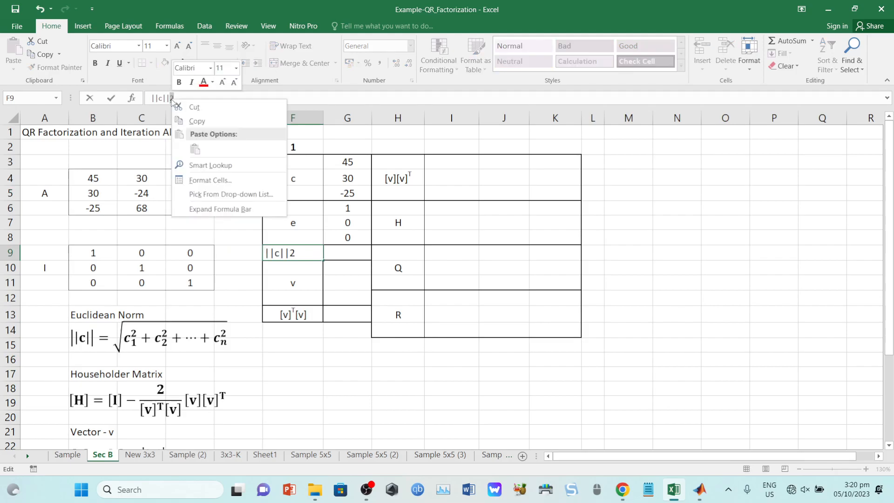
click(215, 184)
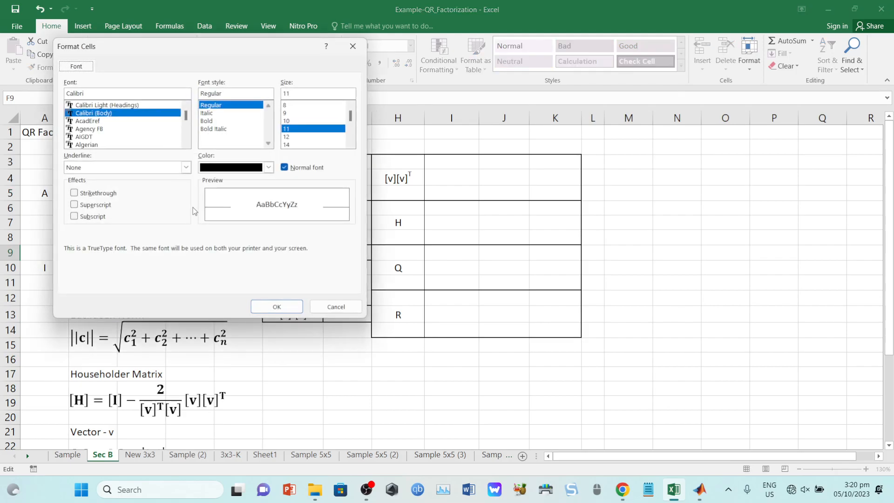
click(88, 217)
click(256, 312)
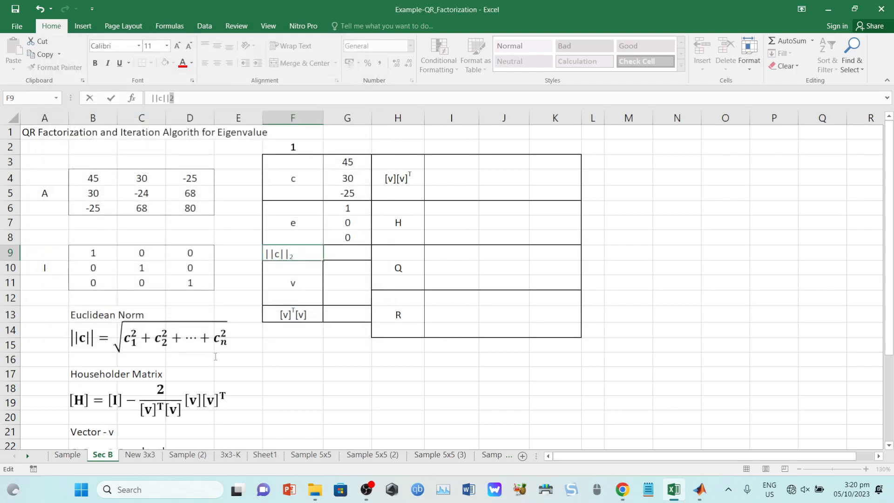
Add the subscript 2 to ||c|| on the left side of the Euclidean Norm equation
click(214, 339)
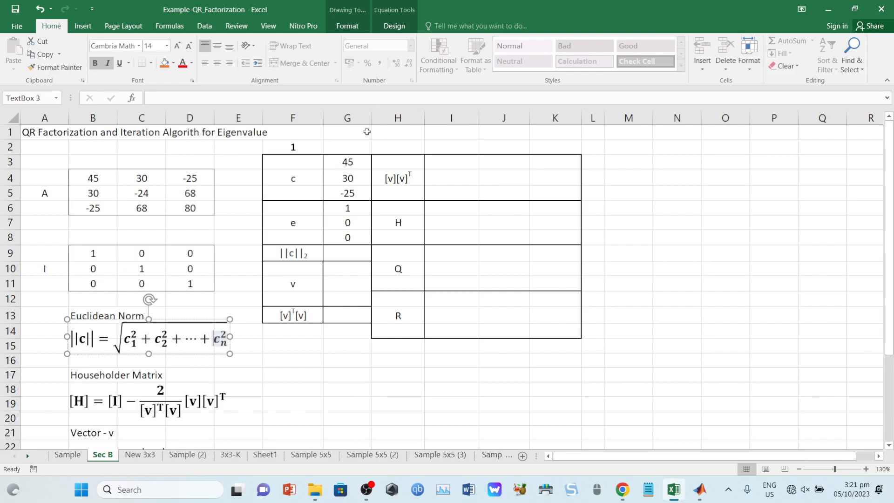
click(347, 258)
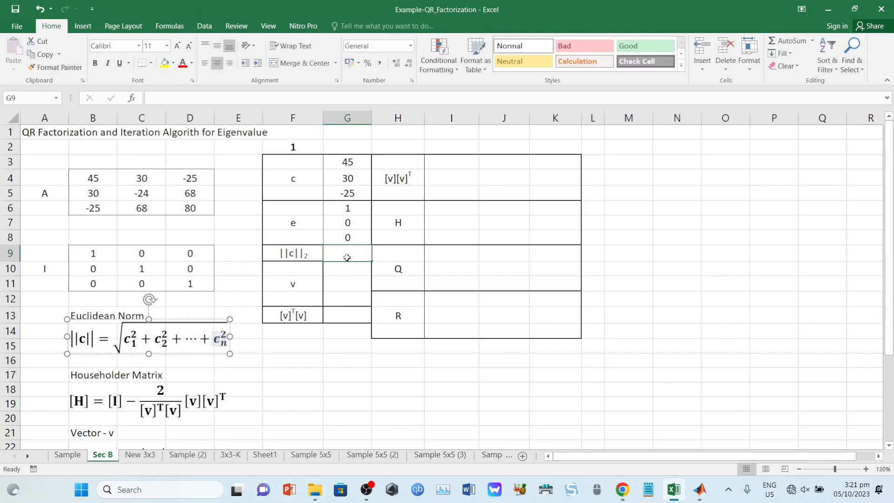
click(104, 339)
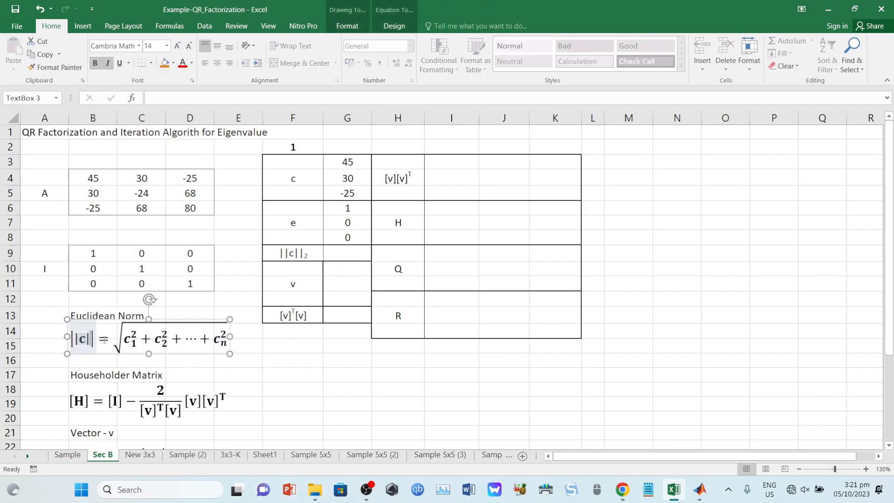
text(_2)
click(359, 369)
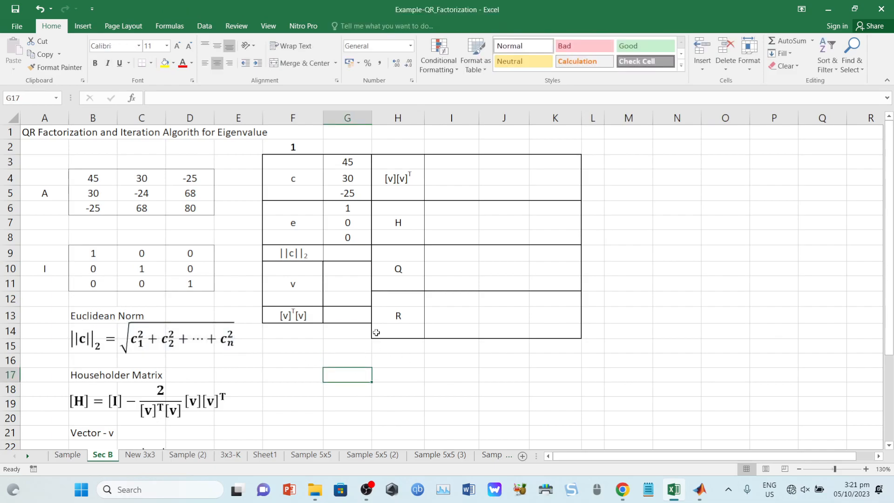
Calculate the Euclidean norm of vector c in G9 with the formula =sqrt(SUMSQ(G3:G5)), accepting the suggested closing parenthesis
drag(354, 160, 359, 188)
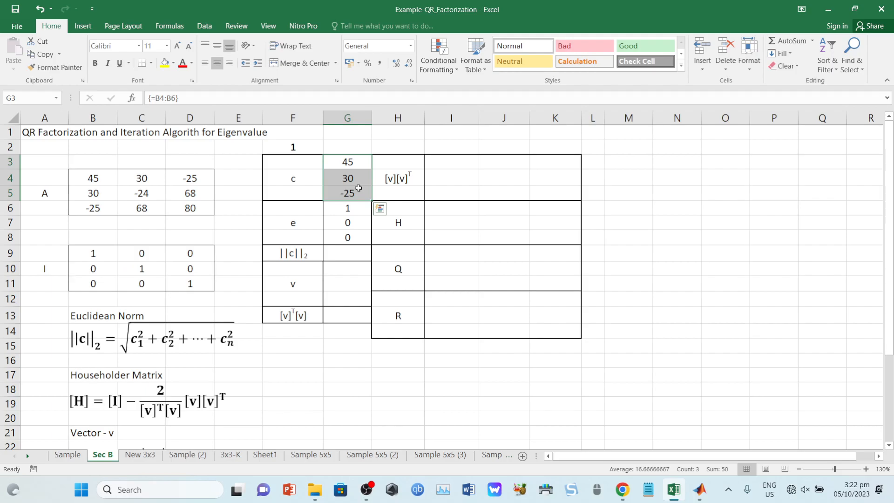
click(348, 256)
drag(355, 179, 353, 194)
click(345, 257)
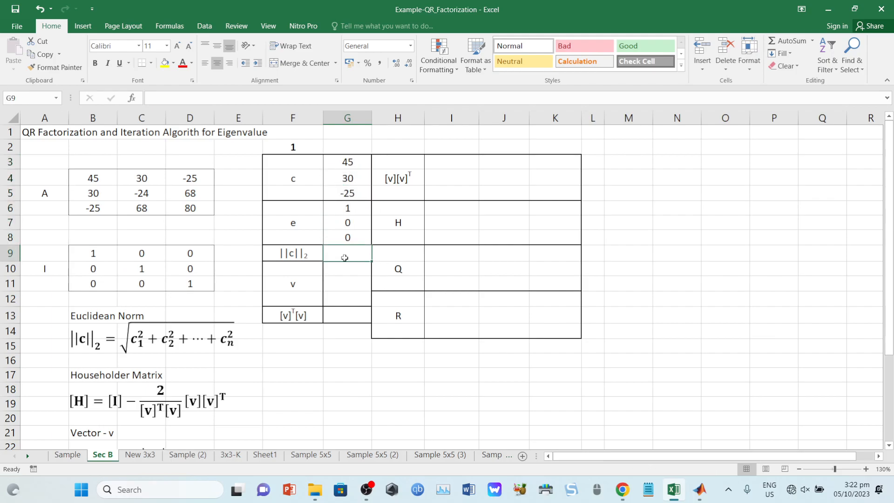
scroll(267, 262, up, 5)
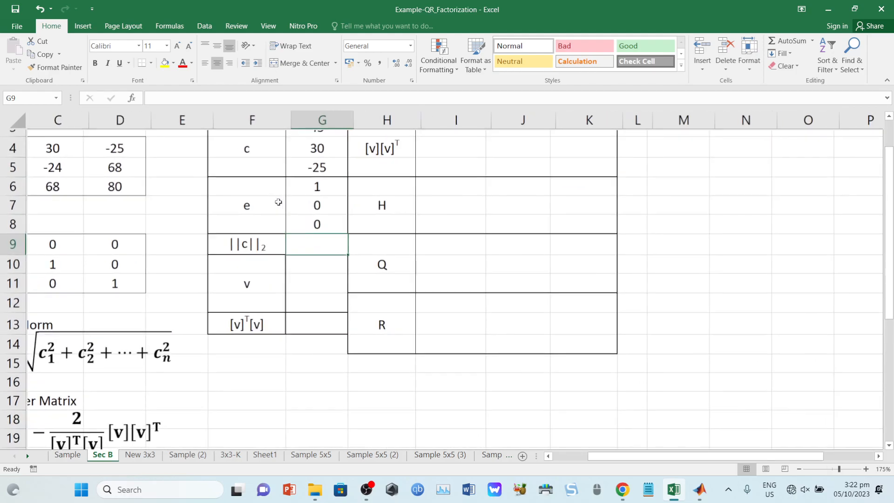
scroll(268, 262, up, 1)
scroll(398, 309, down, 1)
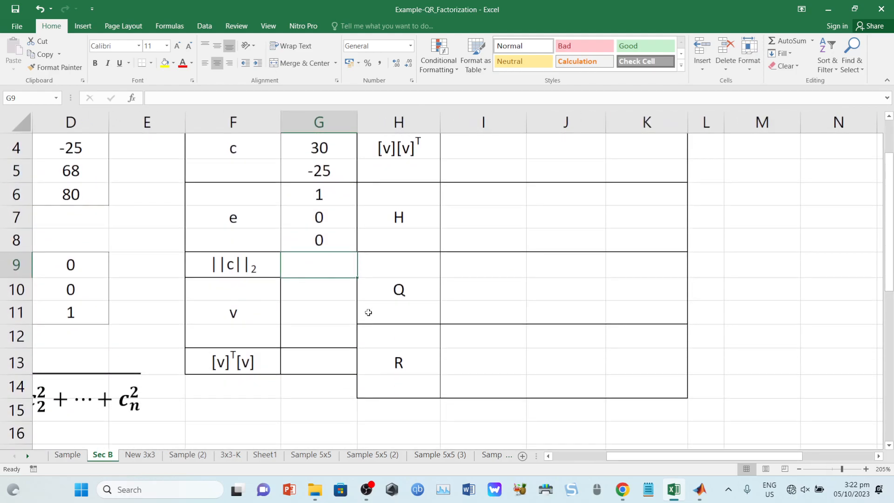
scroll(343, 287, up, 1)
text(=)
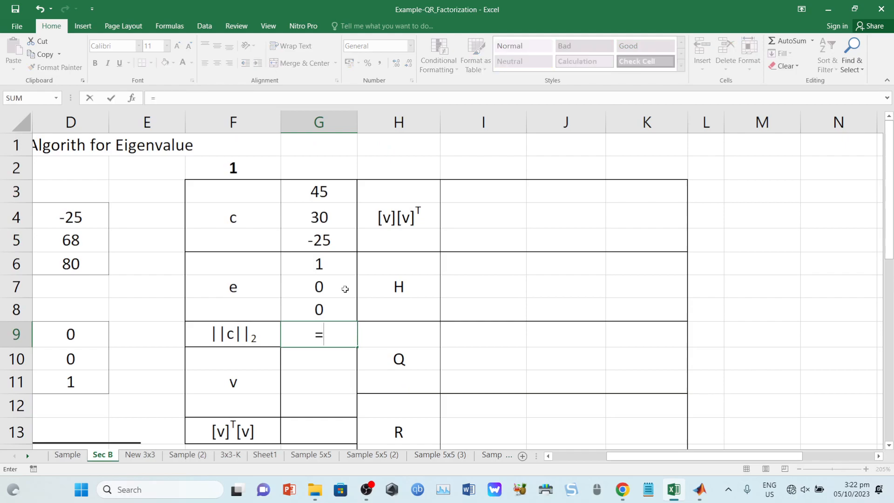
text(sqrt)
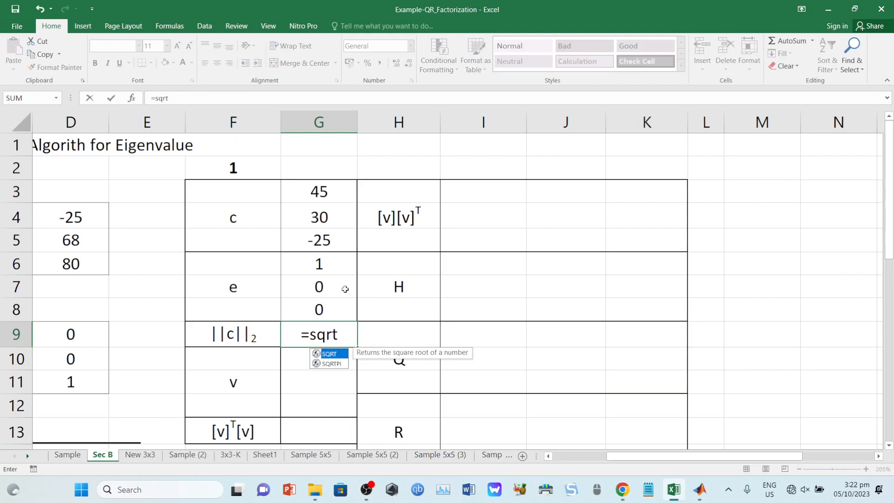
text((sumsq)
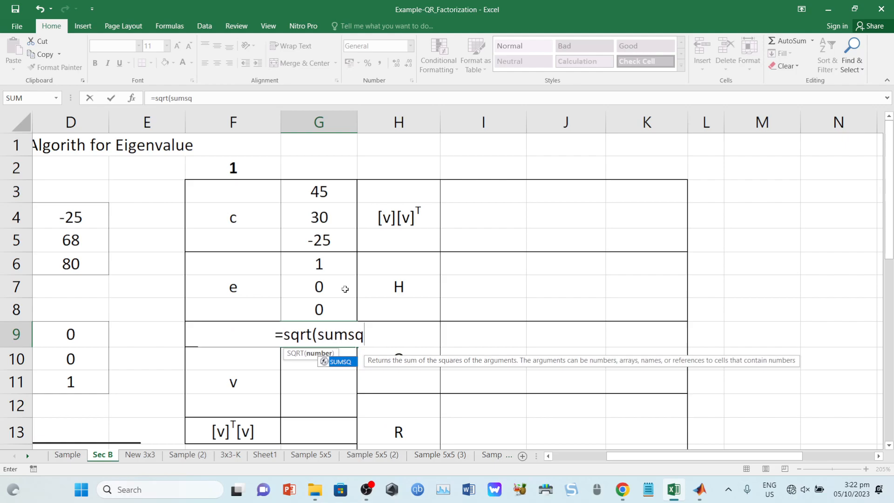
key(Tab)
drag(345, 198, 347, 232)
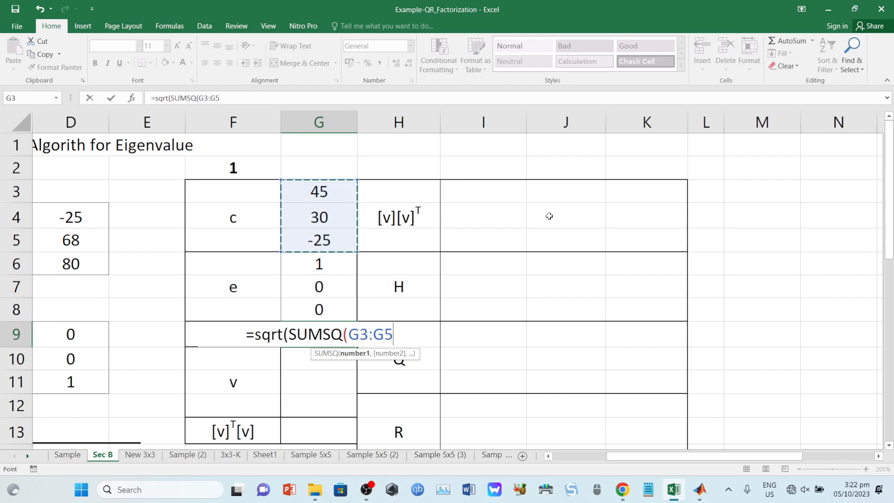
text())
key(Return)
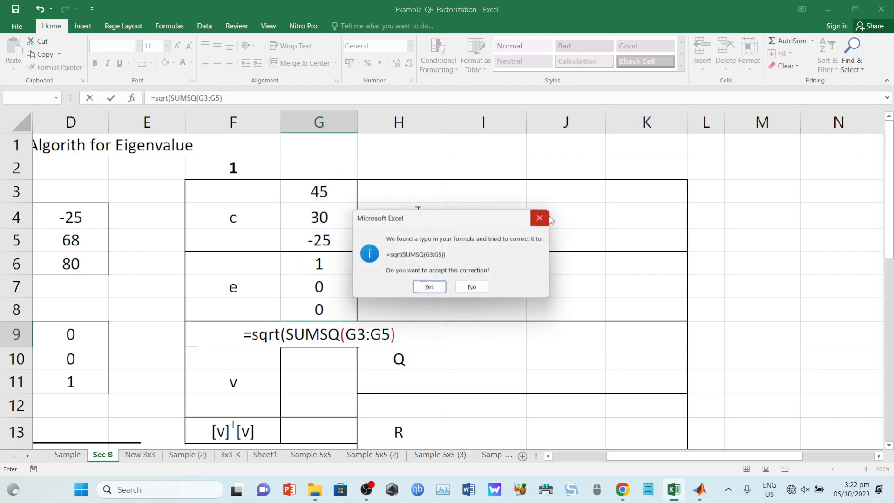
key(Return)
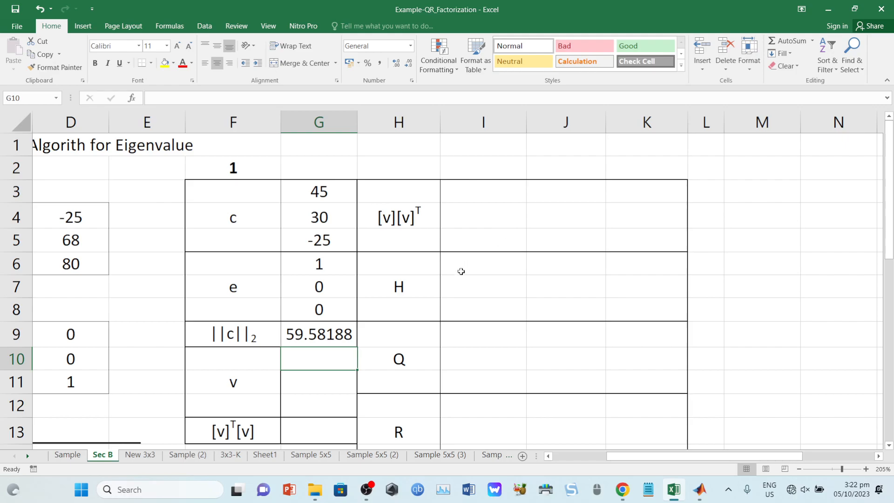
Examine the Vector - v equation below the Householder Matrix, going through its v, c, norm and e terms
scroll(460, 265, down, 2)
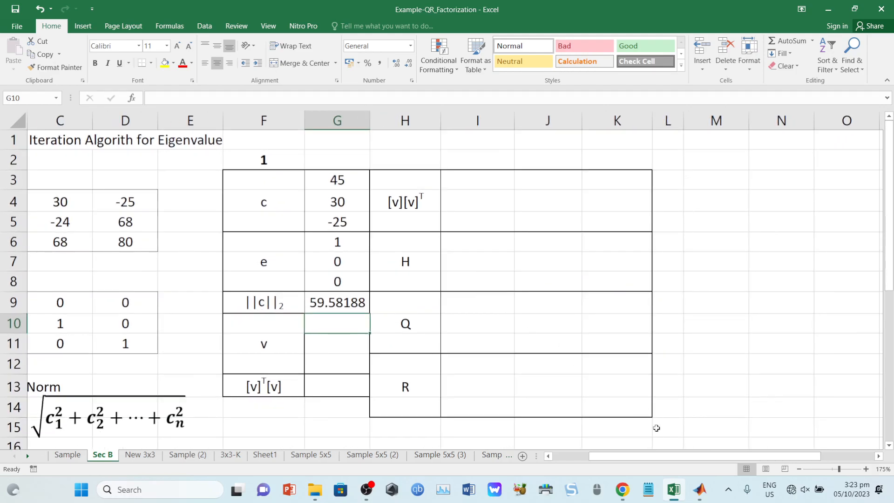
drag(644, 456, 605, 456)
scroll(496, 401, down, 1)
scroll(495, 401, down, 1)
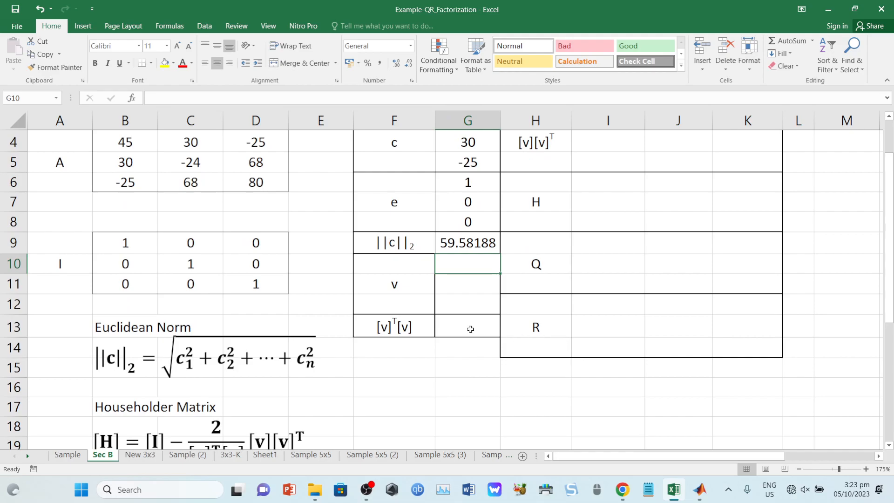
scroll(465, 329, down, 2)
scroll(409, 314, down, 4)
scroll(225, 321, up, 2)
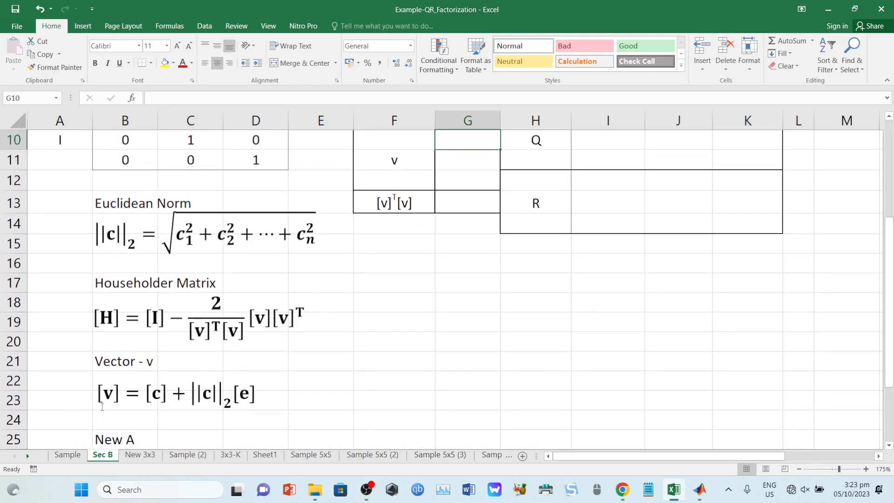
click(101, 399)
drag(101, 400, 159, 397)
drag(221, 398, 208, 397)
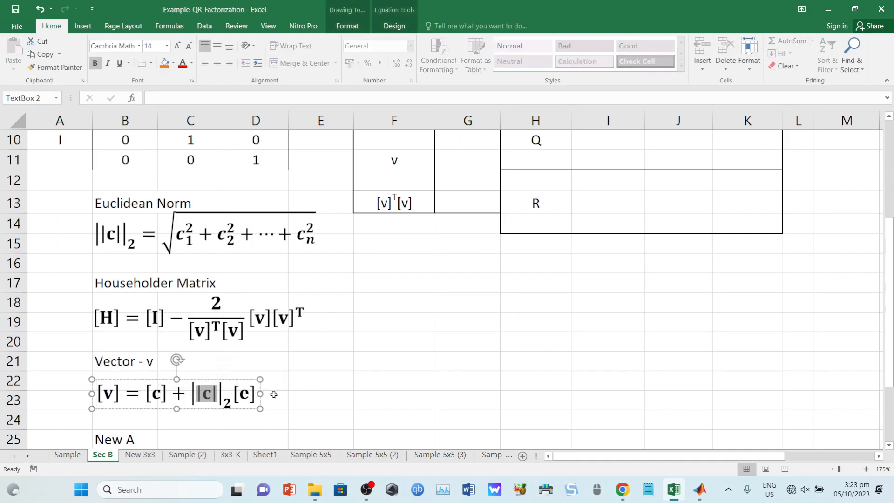
double_click(250, 394)
click(518, 341)
Calculate vector v in G10:G12 with the array formula =G3:G5+G9*G6:G8
scroll(498, 340, up, 3)
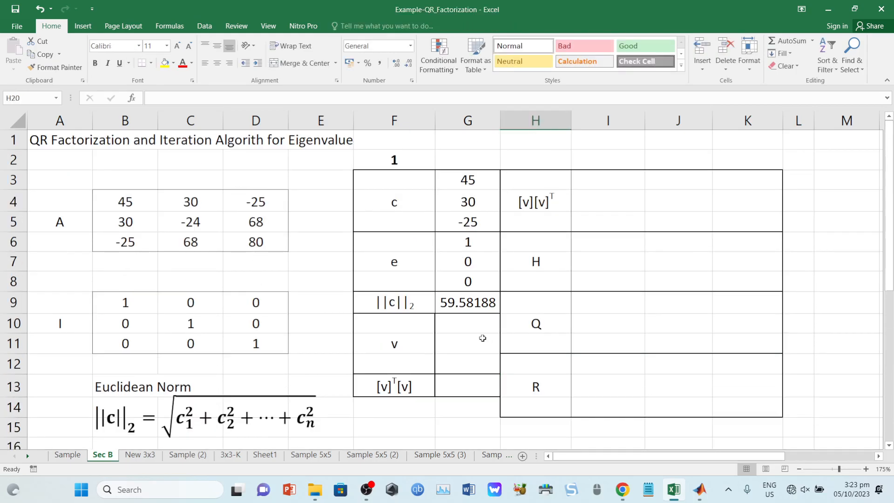
drag(478, 327, 471, 357)
text(=)
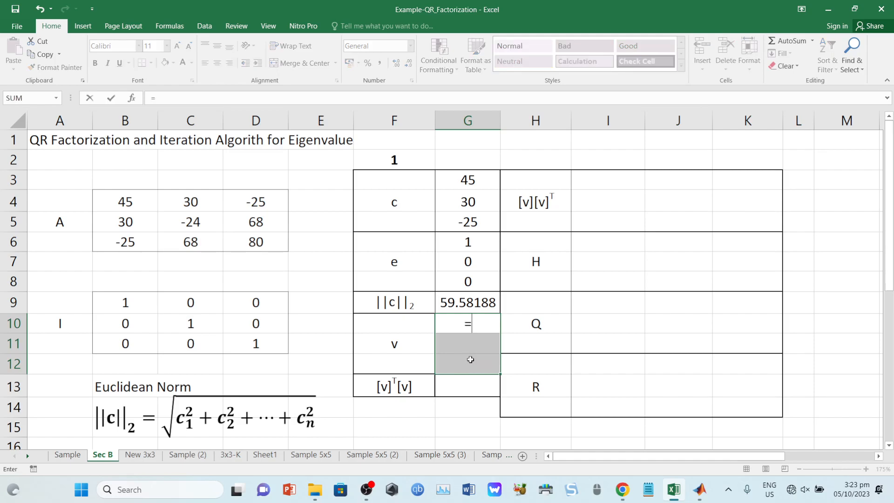
click(474, 181)
drag(473, 182, 473, 222)
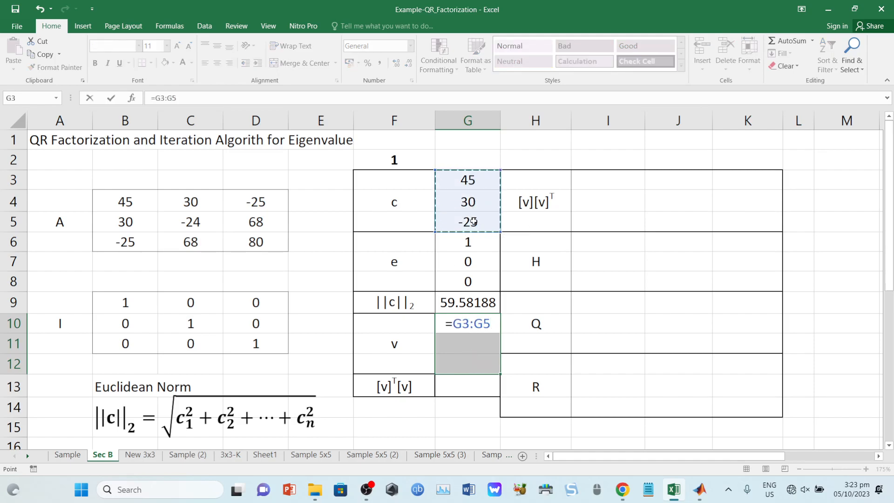
text(+)
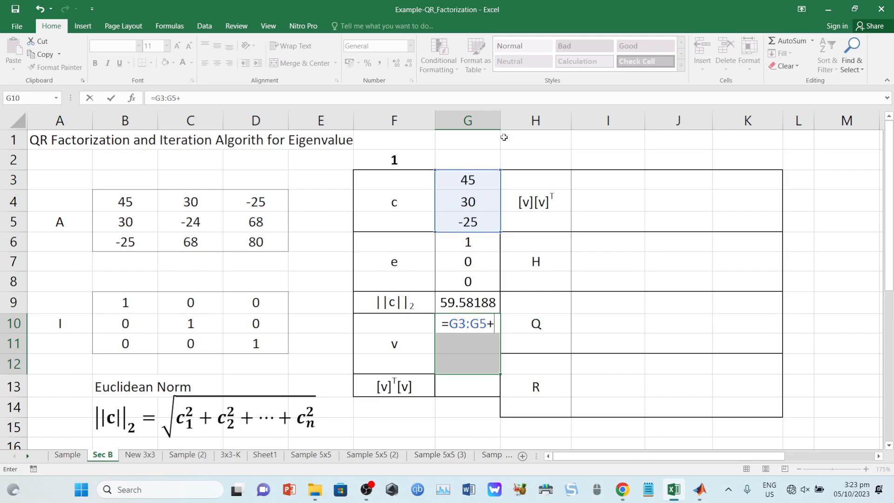
click(475, 307)
text(*)
drag(488, 242, 487, 278)
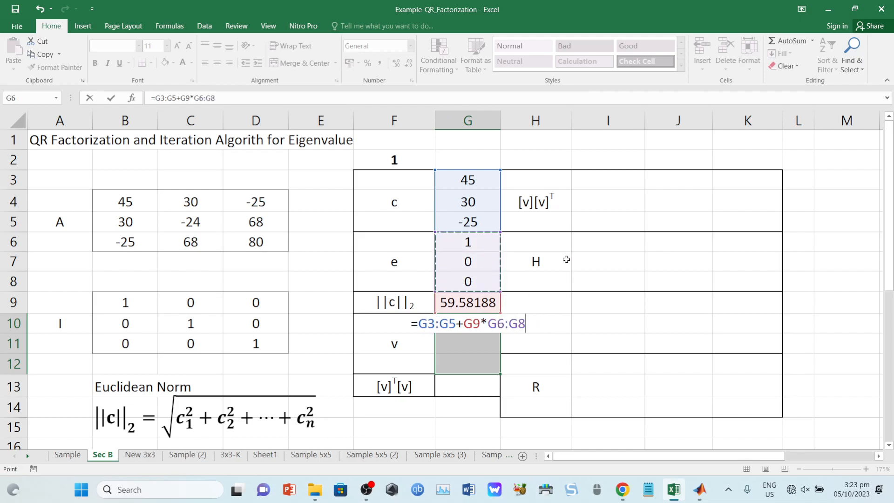
key(ctrl+shift+Return)
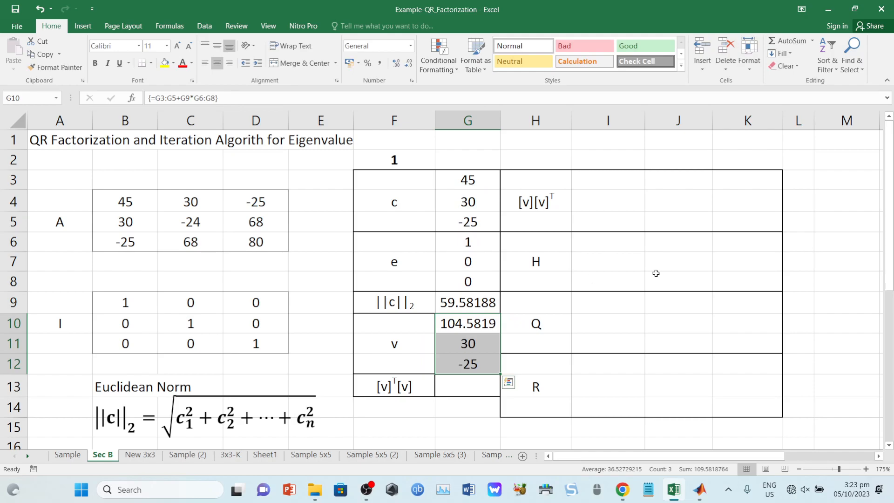
Calculate the product [v]ᵀ[v] in G13 with the array formula =MMULT(TRANSPOSE(G10:G12),G10:G12)
ctrl+scroll(624, 272, down, 2)
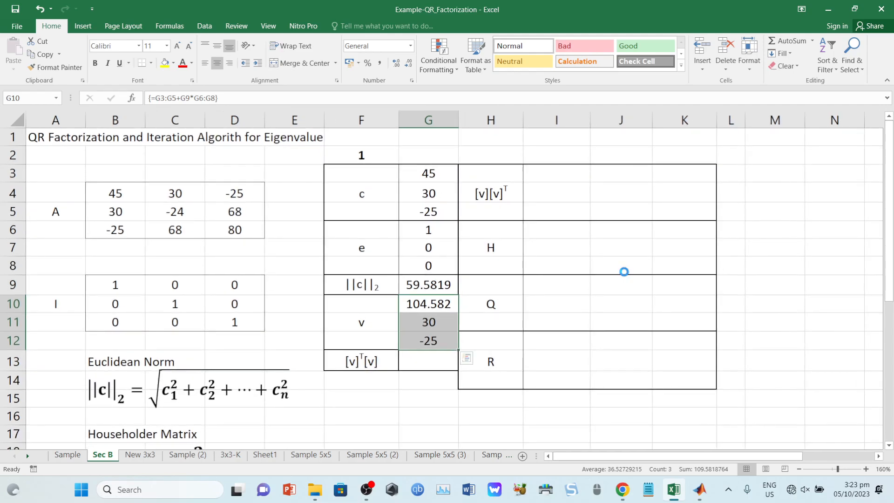
scroll(624, 272, down, 1)
click(375, 289)
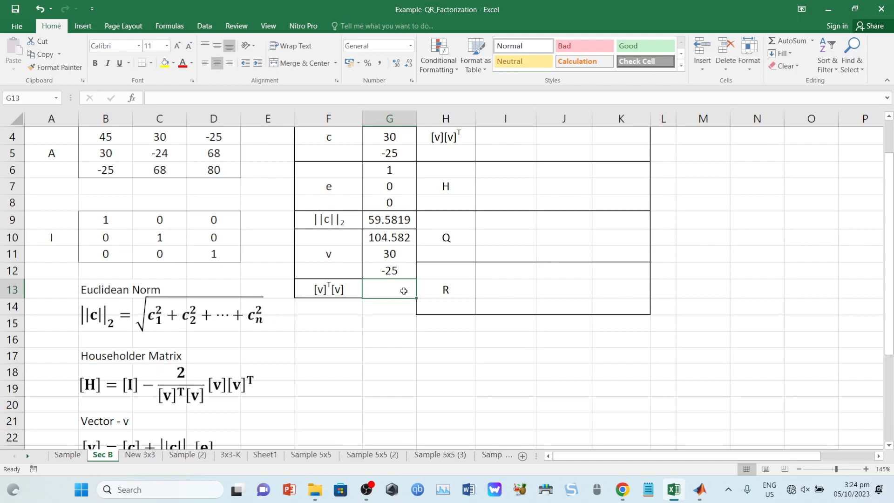
text(=)
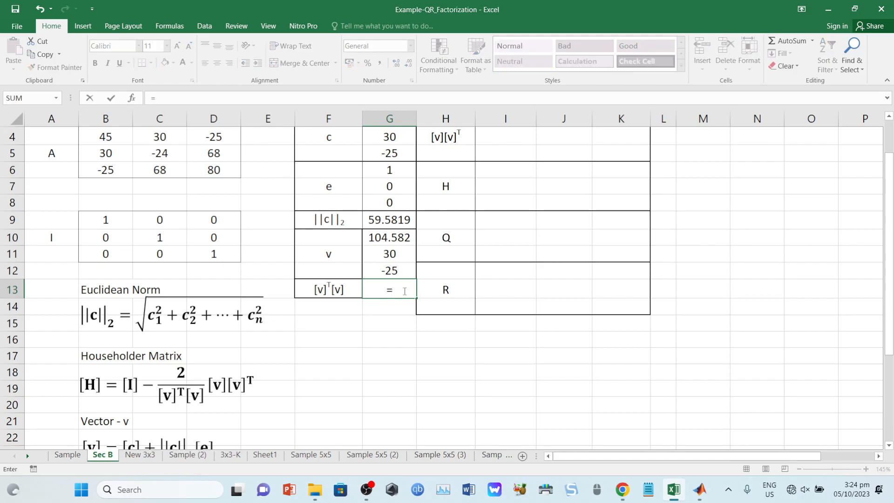
text(mmu)
key(Tab)
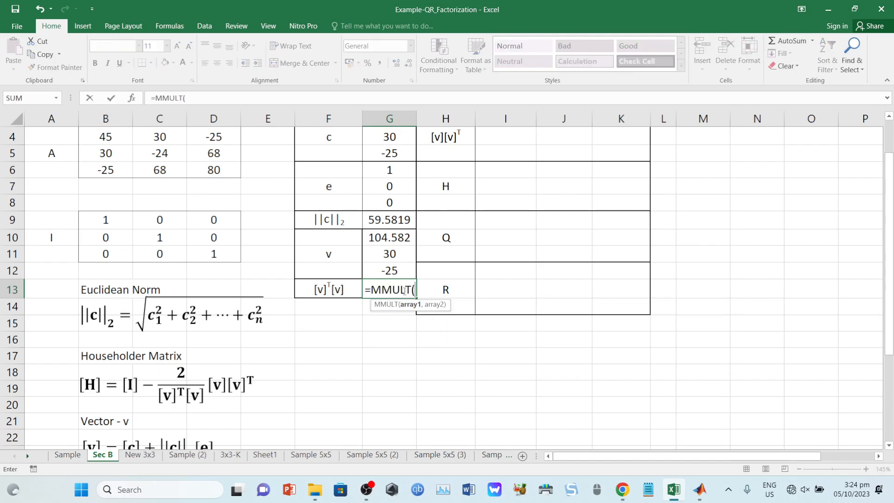
text(trans)
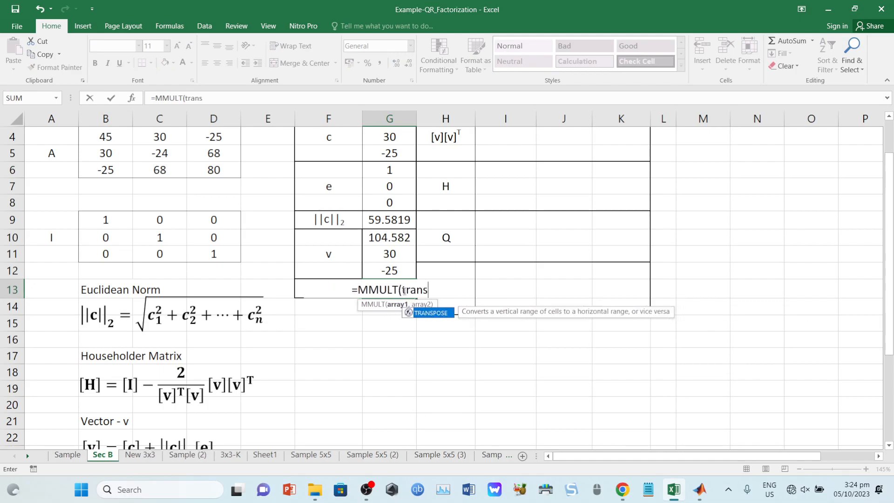
key(Tab)
drag(404, 237, 404, 270)
text(),)
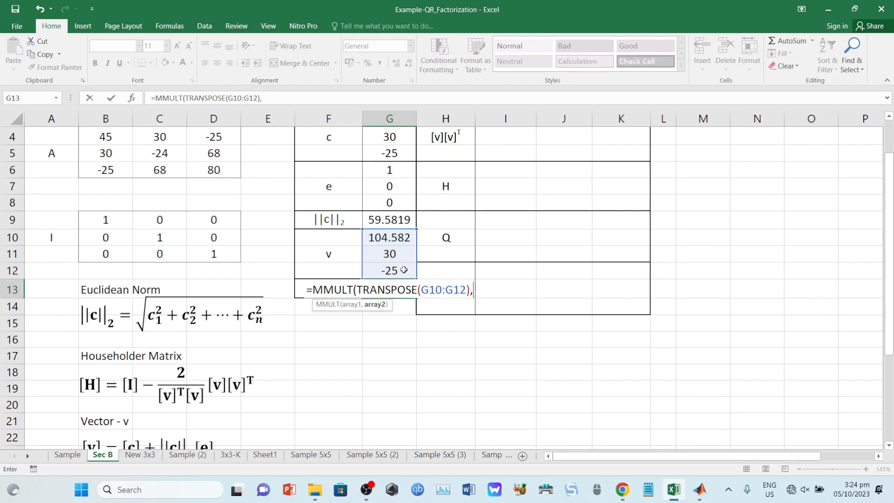
drag(408, 239, 409, 269)
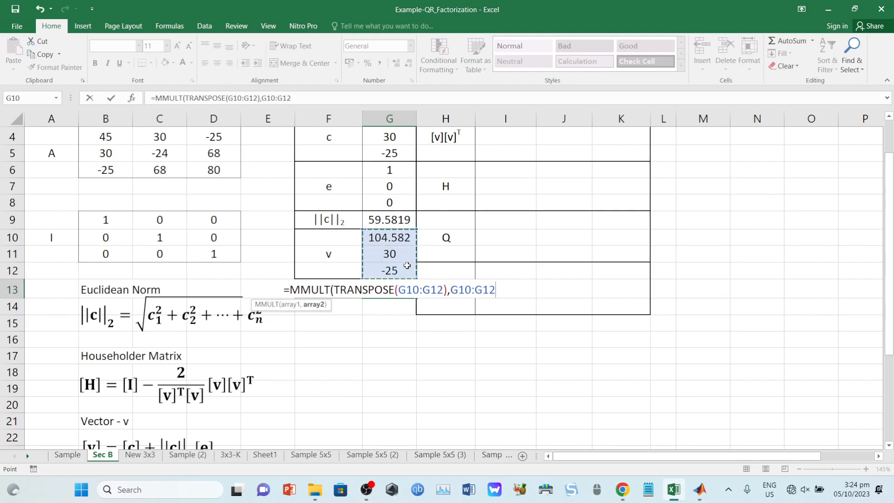
text())
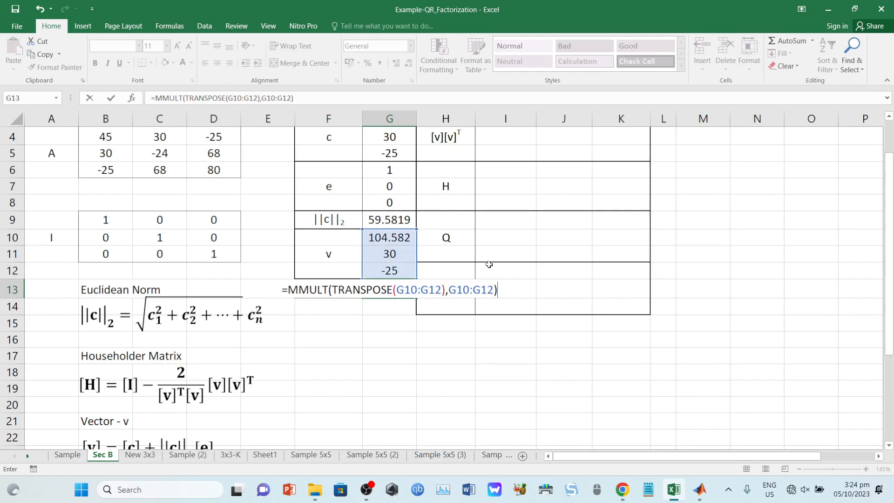
key(ctrl+shift+Return)
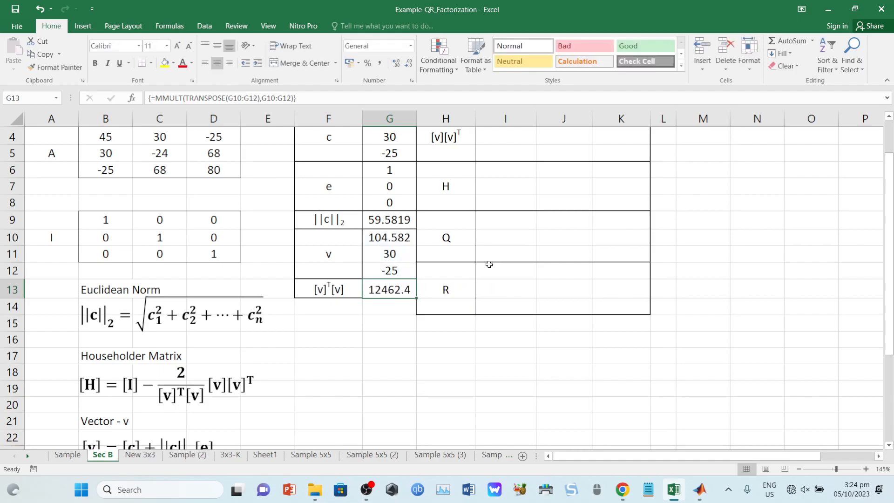
Calculate the matrix [v][v]ᵀ in I3:K5 with the array formula =MMULT(G10:G12,TRANSPOSE(G10:G12))
scroll(489, 264, up, 1)
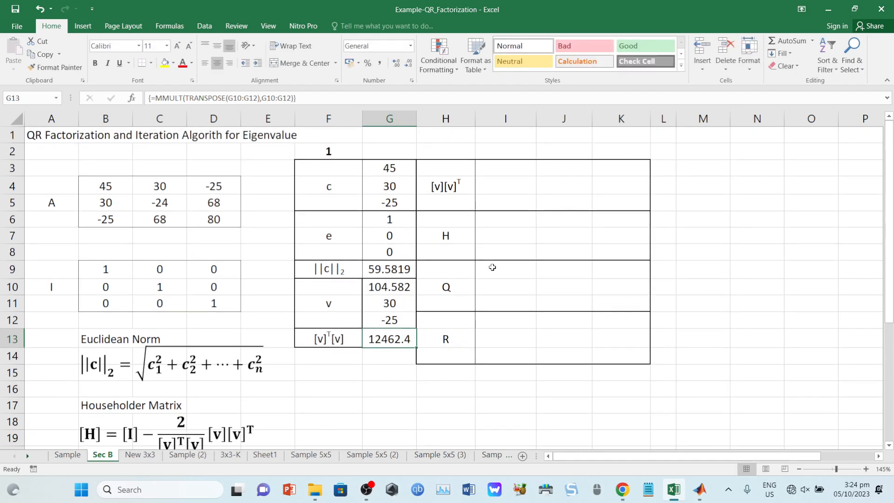
click(462, 191)
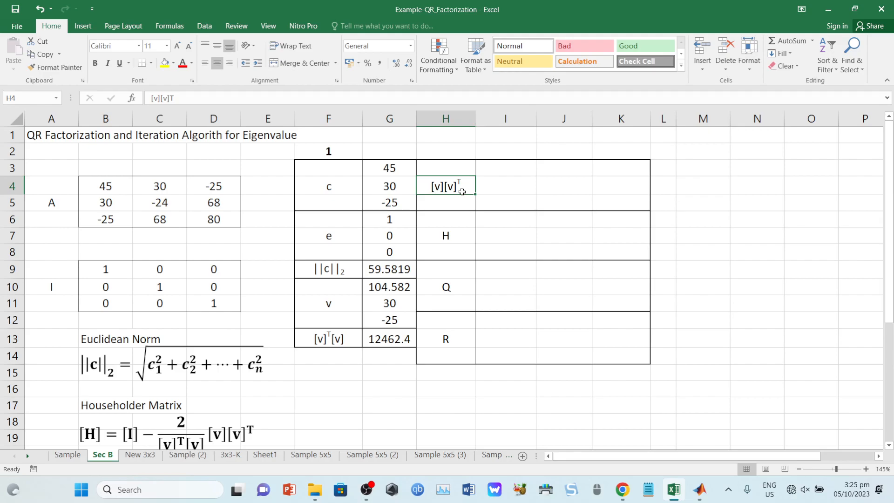
drag(490, 164, 617, 199)
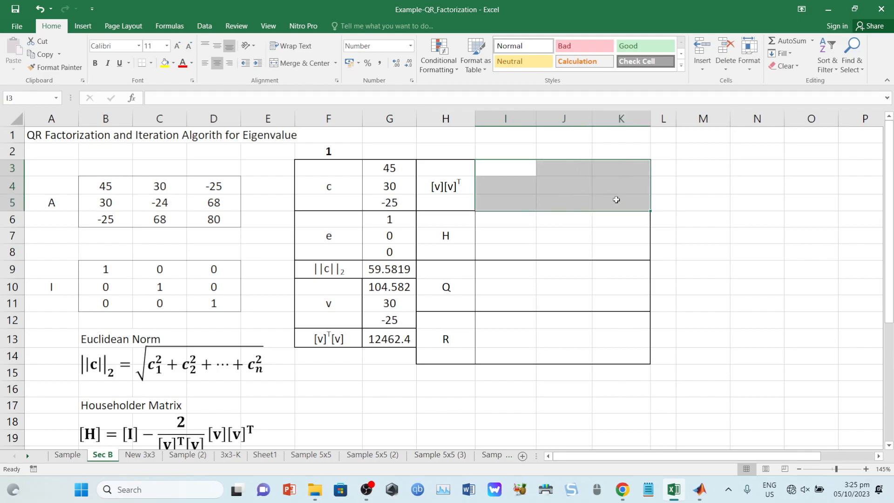
text(=mmukl)
key(BackSpace)
key(BackSpace)
text(lt)
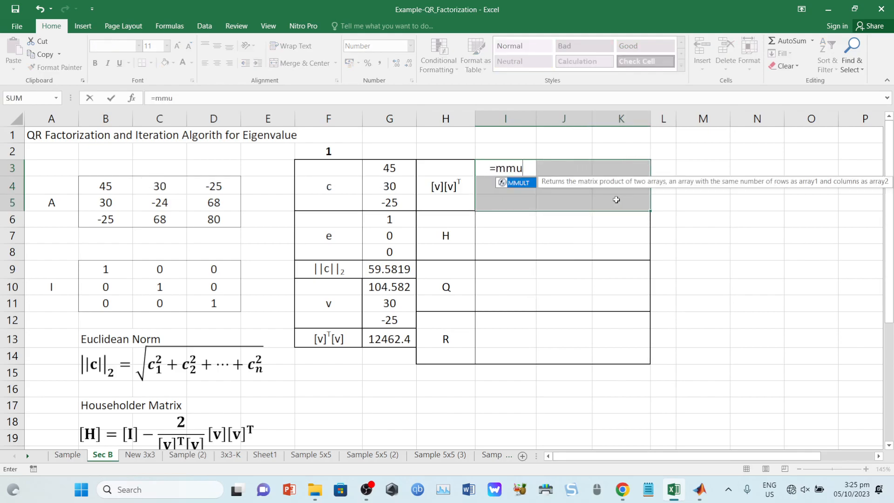
key(Tab)
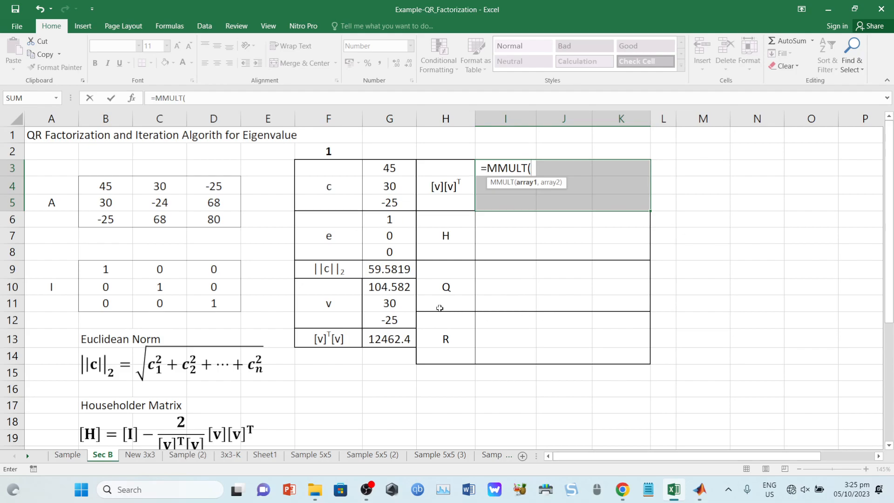
click(410, 294)
drag(410, 296, 409, 315)
text(,transpose)
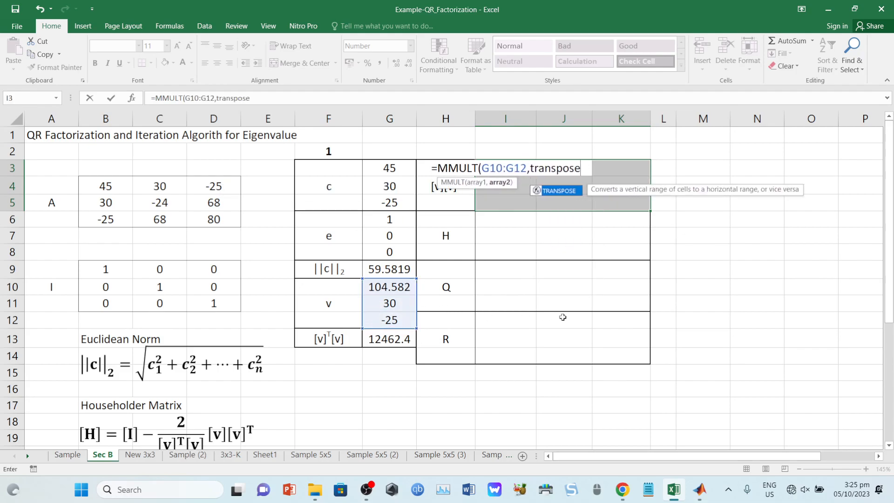
key(Tab)
drag(398, 289, 401, 320)
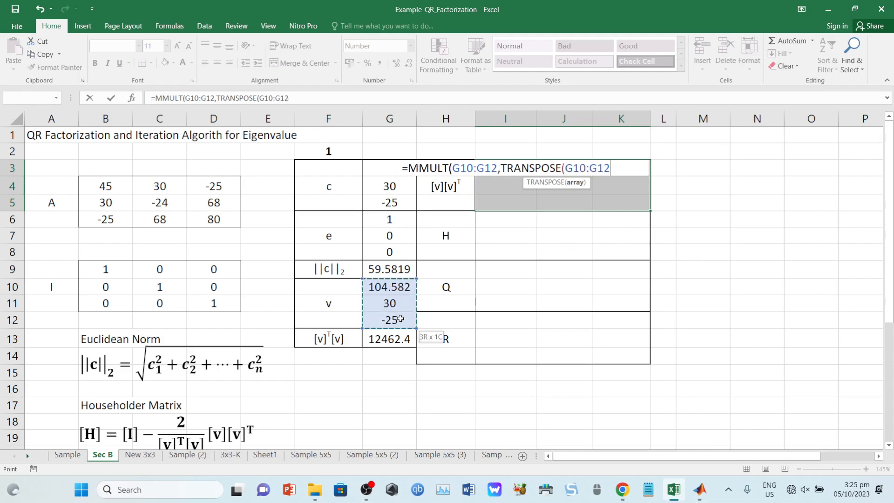
text()))
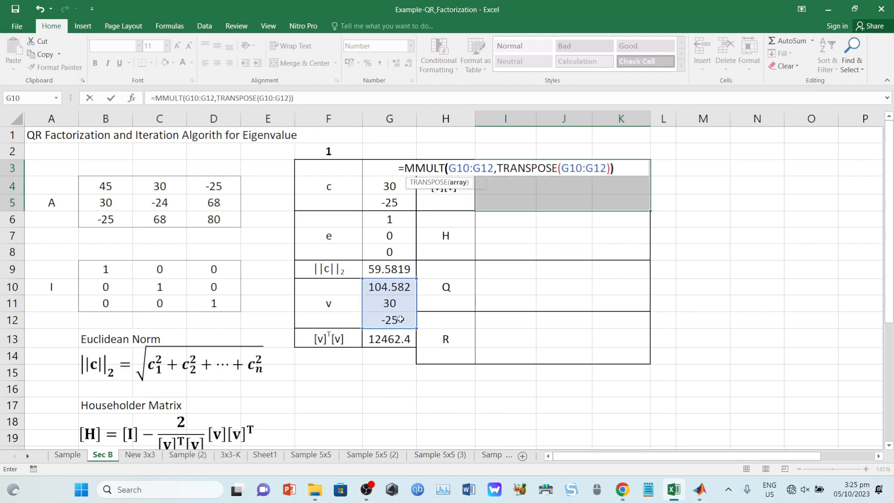
key(ctrl+shift+Return)
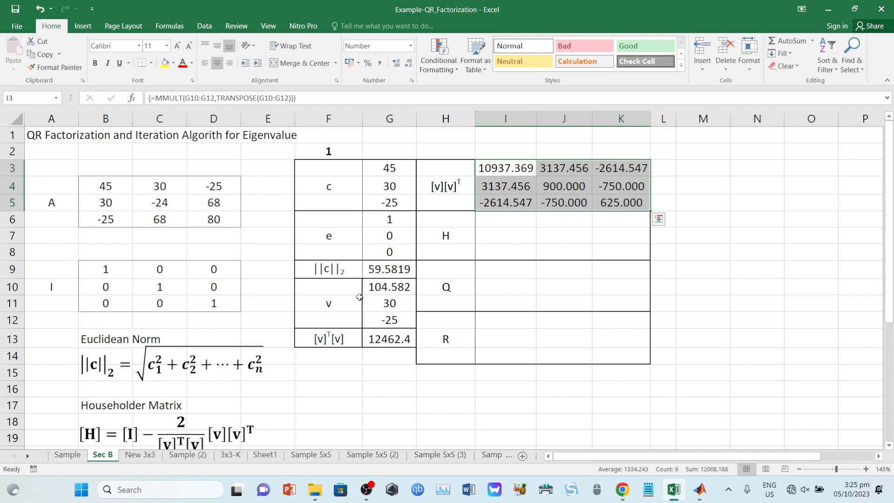
Examine the Householder Matrix equation for H and compare its identity matrix I in B9:D11 with the size of matrix A
drag(517, 220, 612, 250)
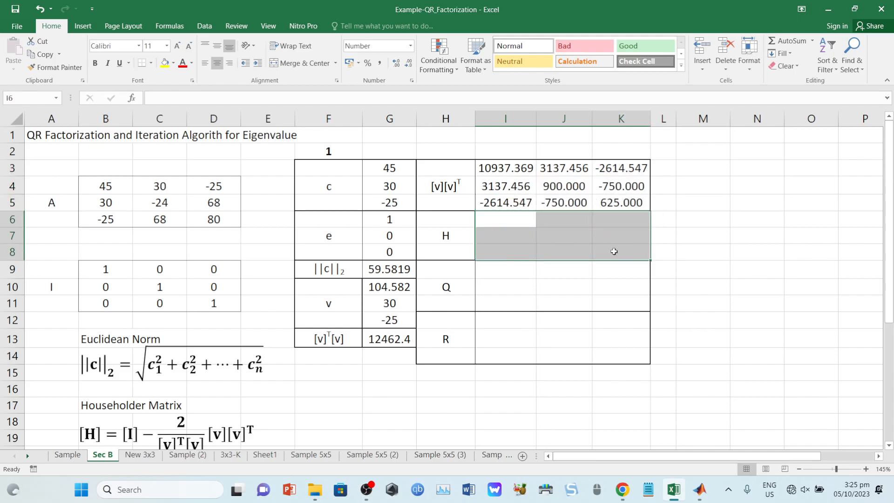
click(461, 236)
scroll(227, 330, down, 1)
drag(80, 384, 257, 387)
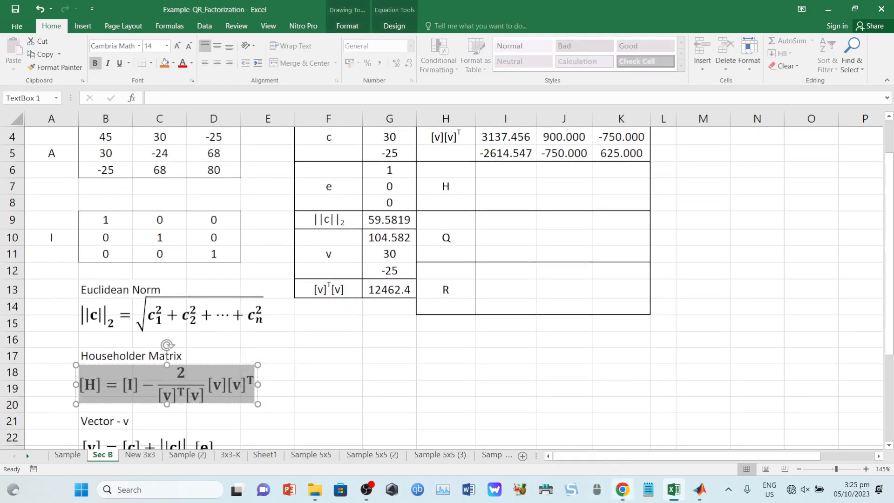
click(340, 401)
scroll(341, 401, up, 1)
scroll(198, 424, down, 1)
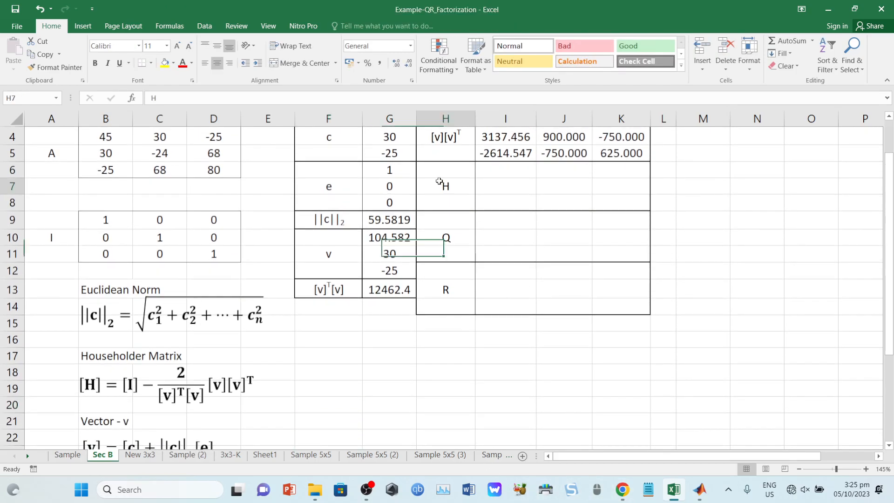
drag(104, 221, 214, 252)
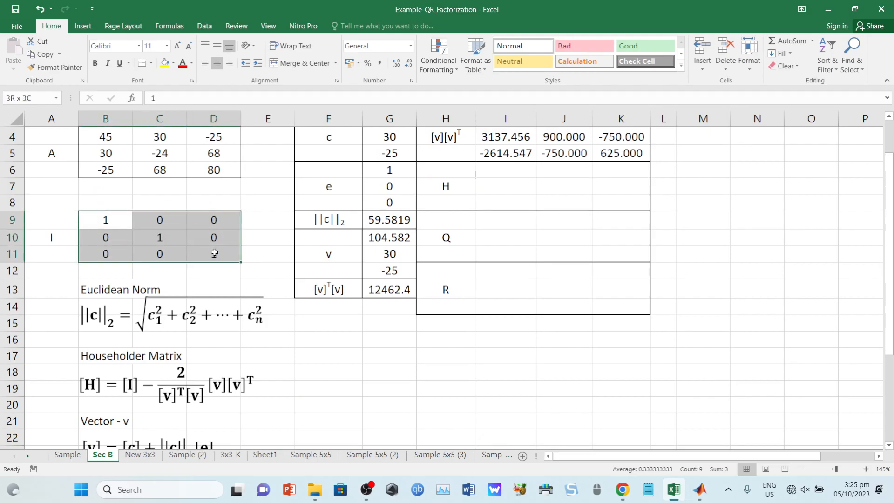
scroll(214, 251, up, 1)
drag(111, 188, 196, 215)
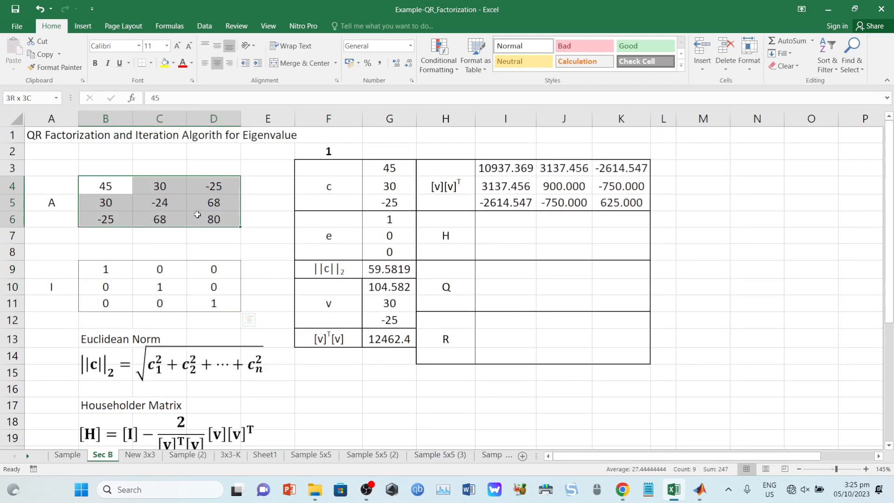
drag(104, 273, 210, 302)
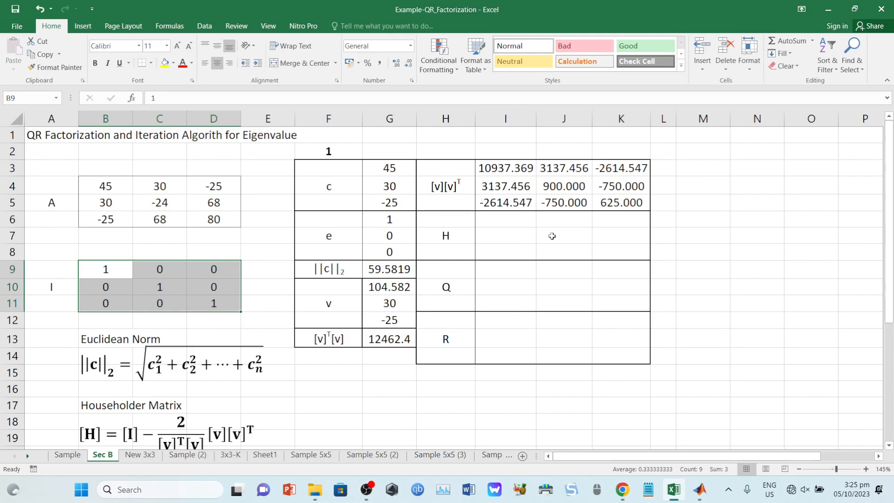
Calculate the Householder matrix H in I6:K8 with the array formula =$B$9:$D$11-(2/G13)*I3:K5, keeping the identity matrix reference absolute
drag(510, 221, 604, 252)
text(=)
drag(93, 270, 215, 303)
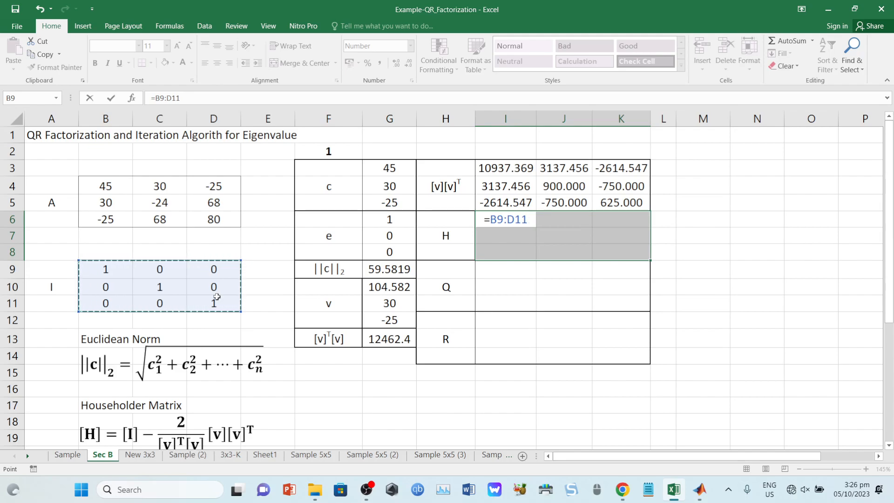
key(F4)
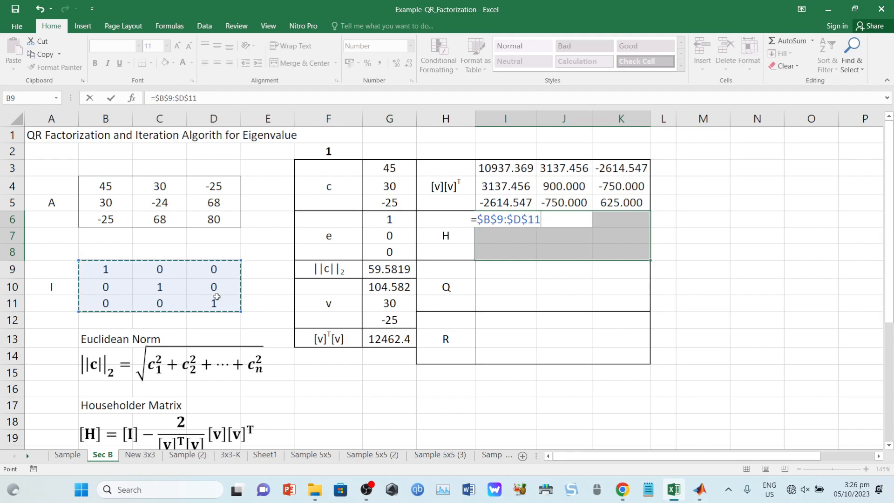
text(-()
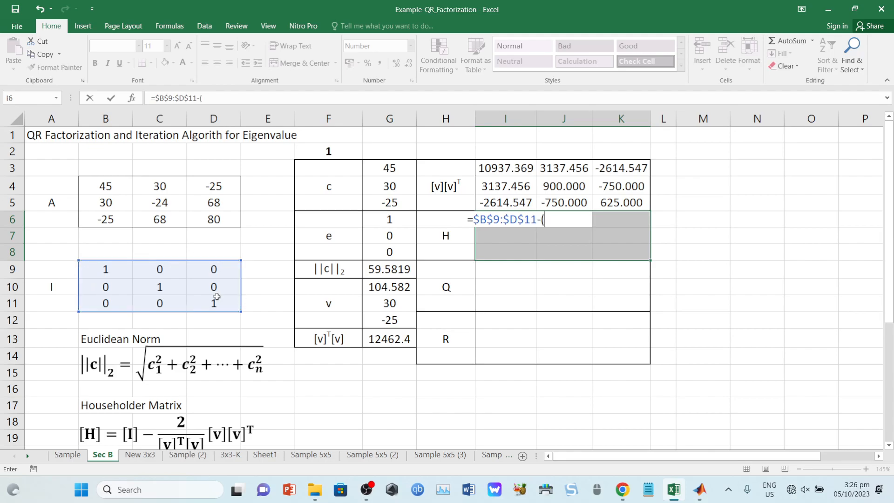
text(2/)
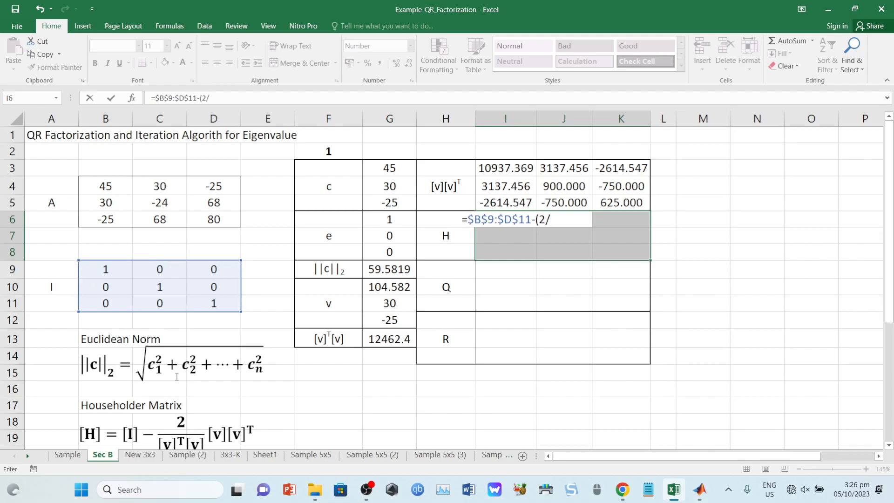
click(385, 341)
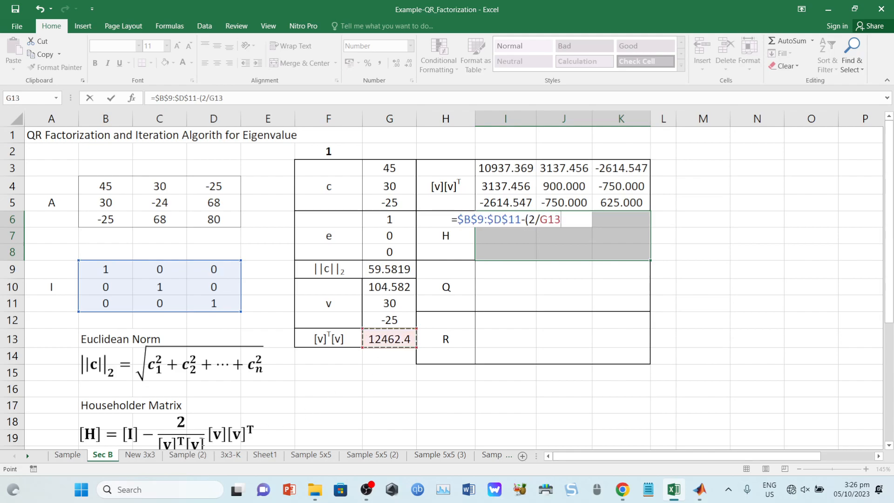
scroll(193, 410, down, 1)
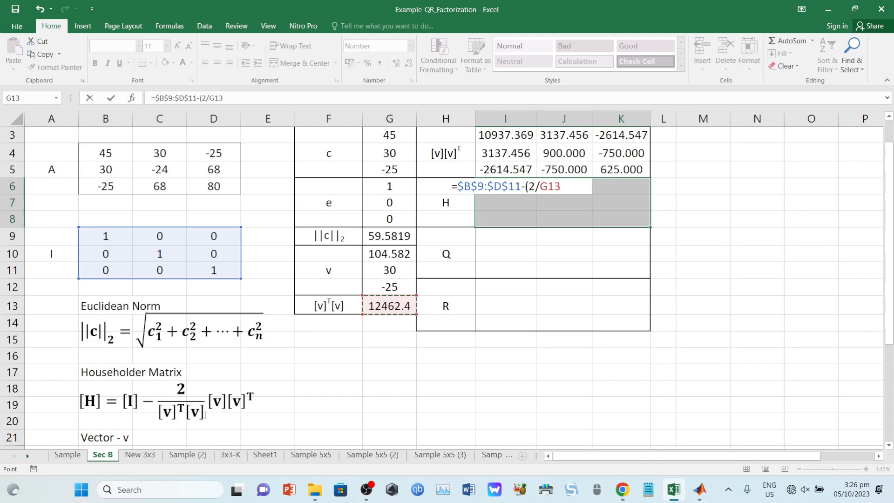
text()*)
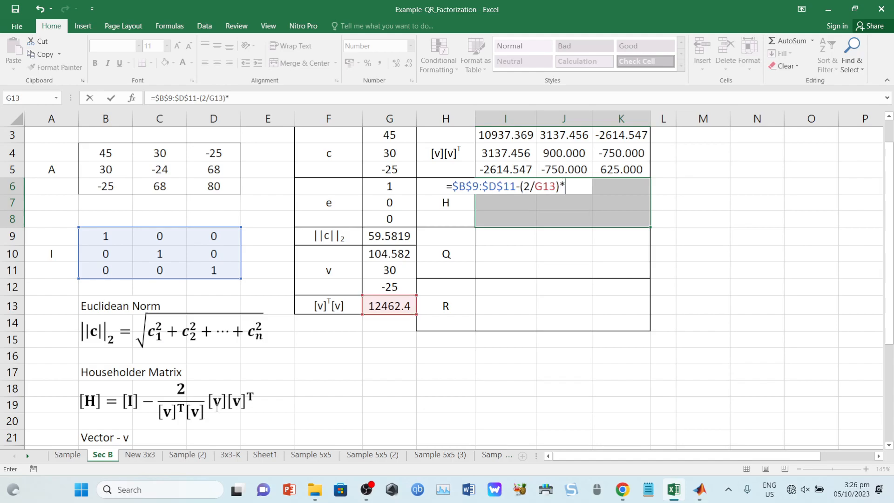
drag(888, 307, 887, 285)
drag(520, 164, 626, 194)
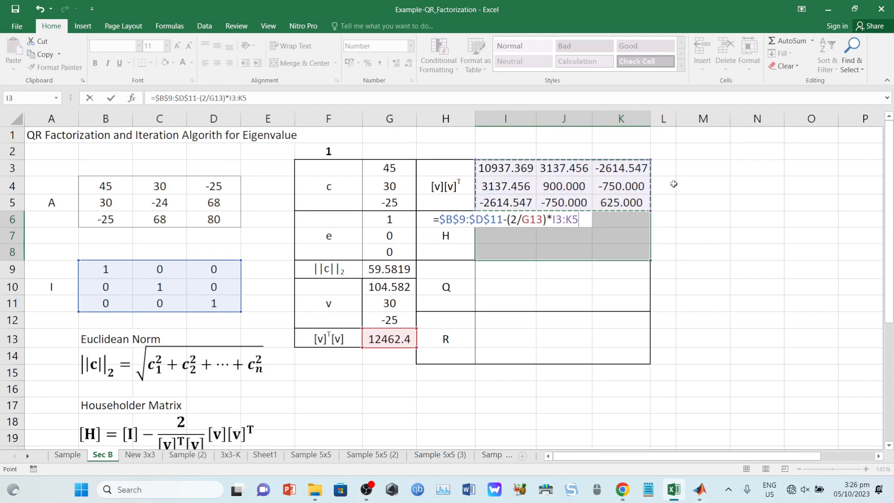
key(ctrl+shift+Return)
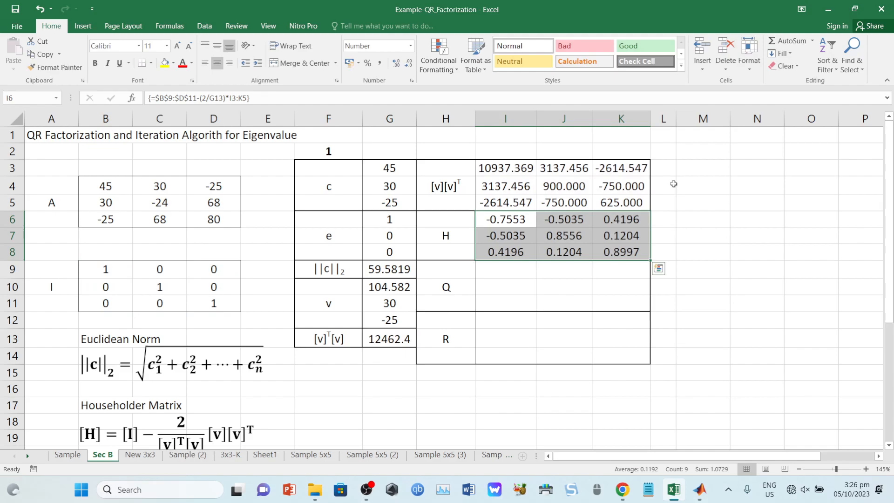
Fill matrix Q in I9:K11 with the array formula =I6:K8 so it takes its values from H
drag(517, 270, 617, 296)
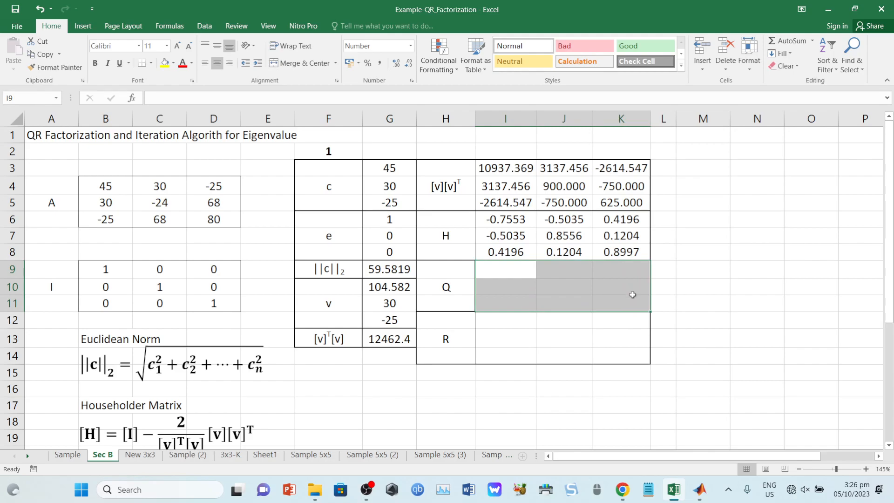
text(=)
drag(521, 221, 599, 252)
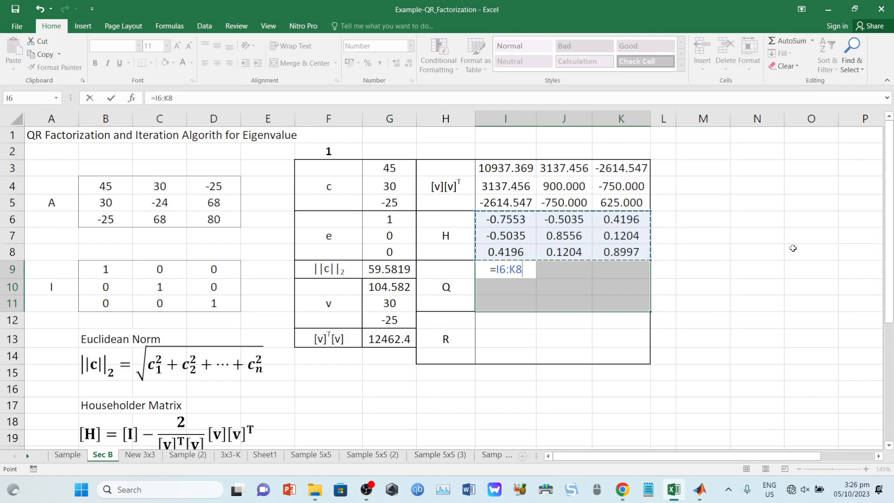
key(ctrl+shift+Return)
Check the array formula used for matrix R on the Sample sheet, and return to the Sec B sheet
drag(520, 320, 606, 355)
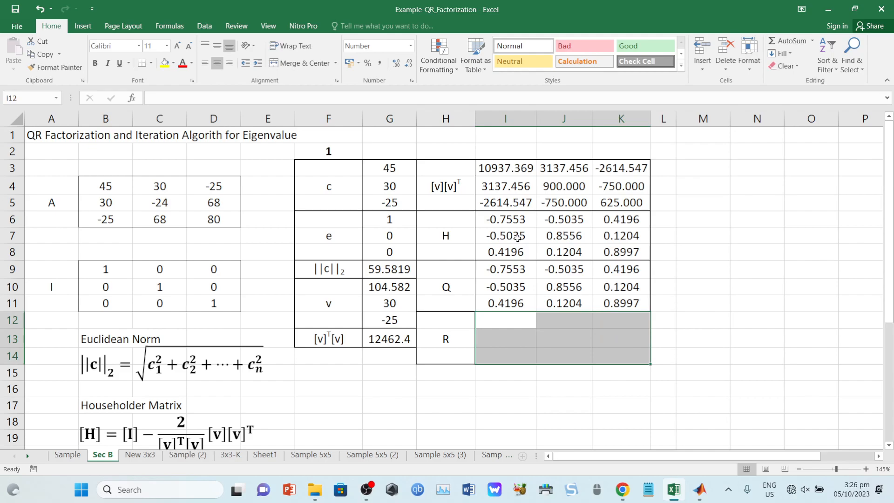
key(ctrl+Page_Up)
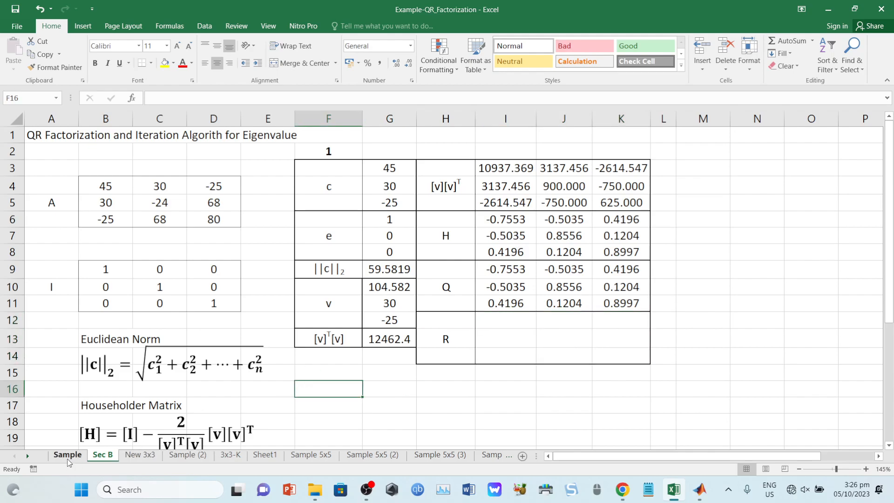
click(449, 298)
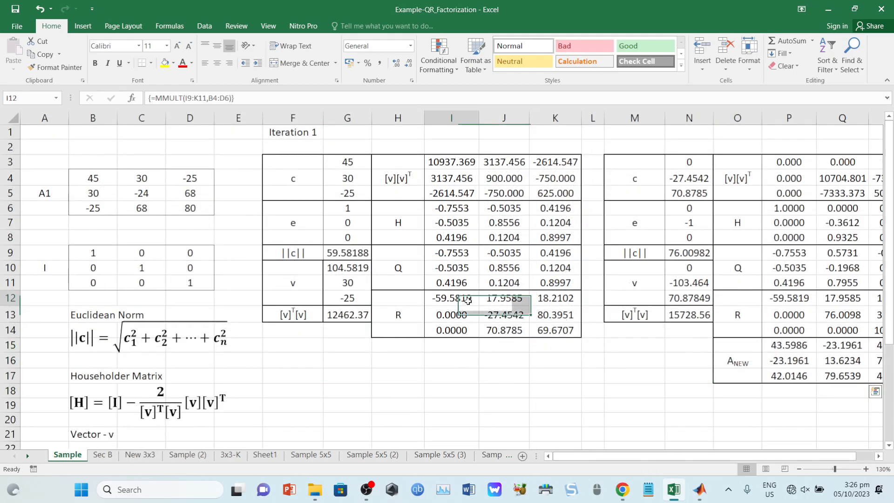
click(308, 99)
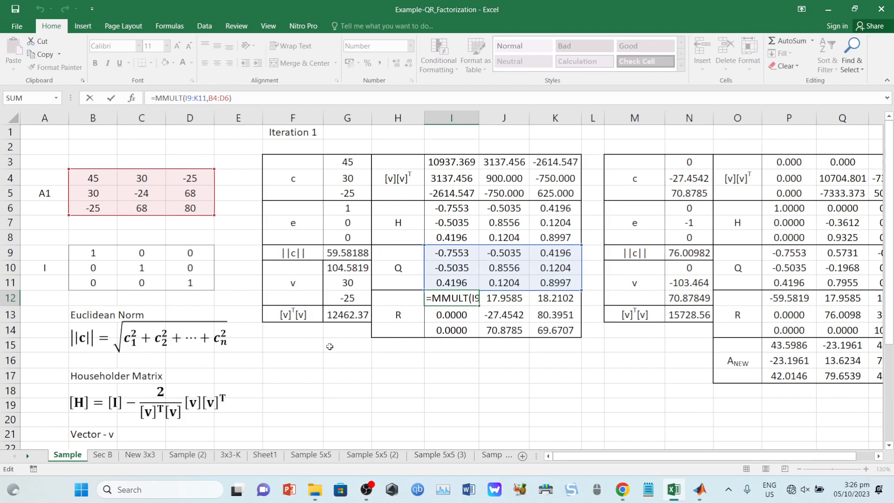
key(ctrl+shift+Return)
click(105, 456)
Calculate matrix R in I12:K14 with the array formula =MMULT(I9:K11,B4:D6)
drag(503, 322, 615, 350)
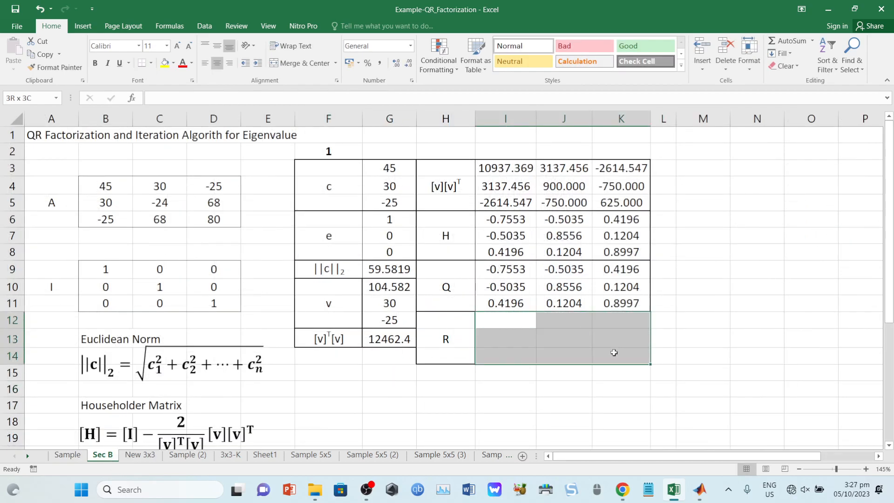
text(=)
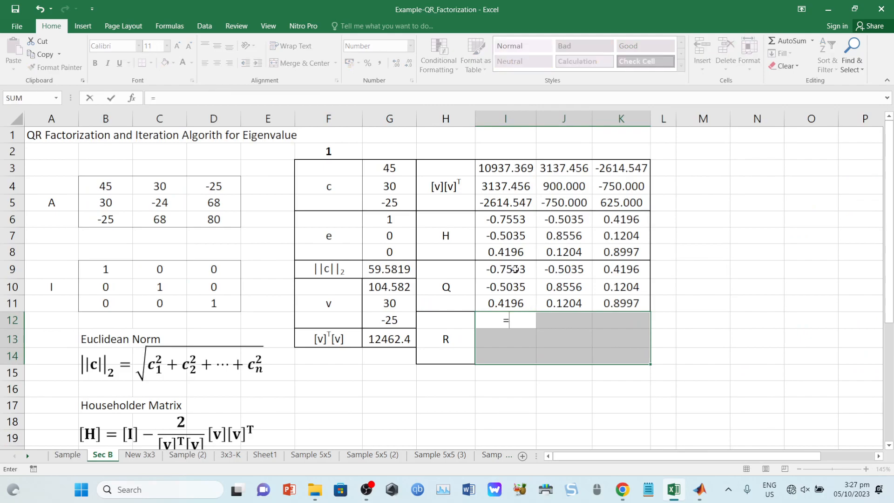
text(mmul)
key(Tab)
click(524, 273)
drag(524, 274, 617, 303)
text(,)
drag(98, 188, 207, 217)
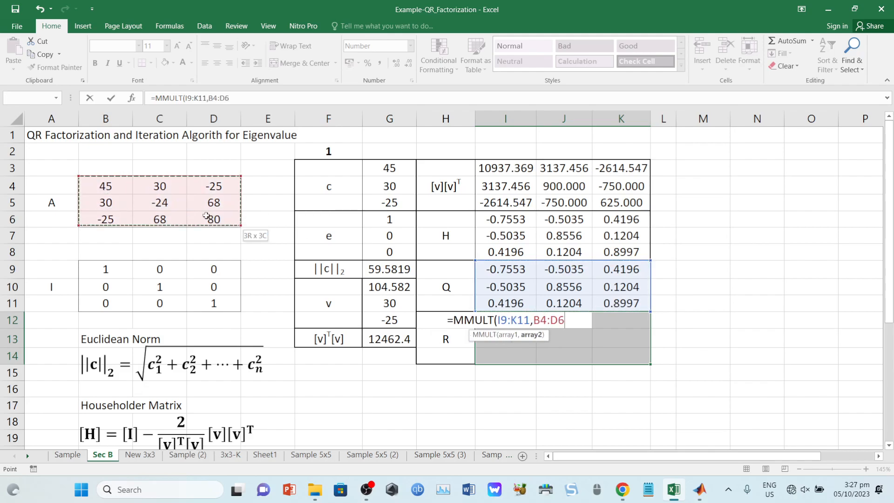
text())
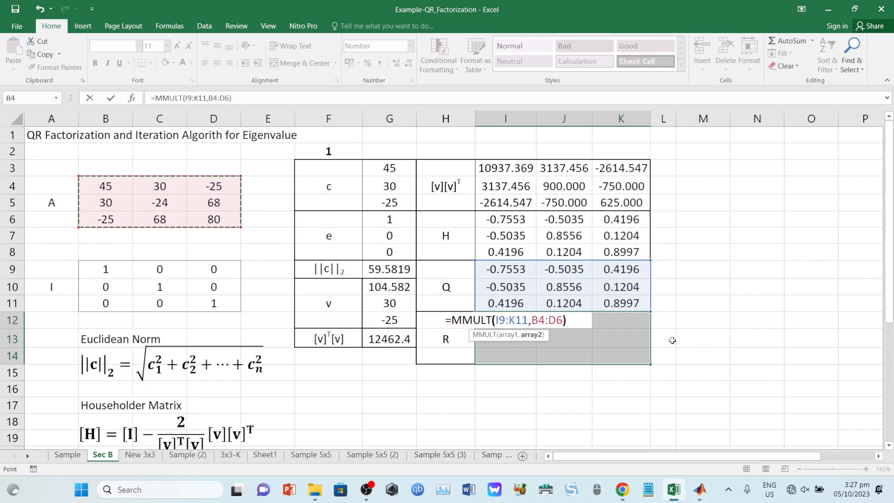
key(ctrl+shift+Return)
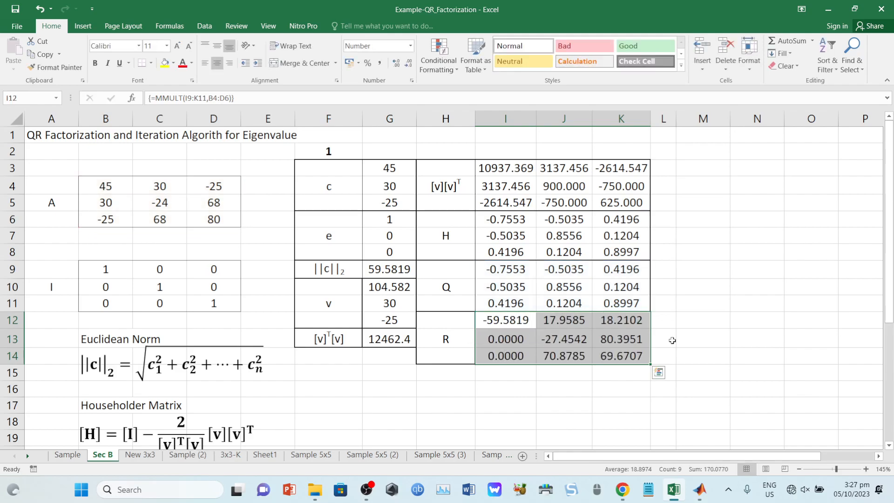
Colour the below-diagonal entries of R in I13, I14 and J14 red
click(669, 264)
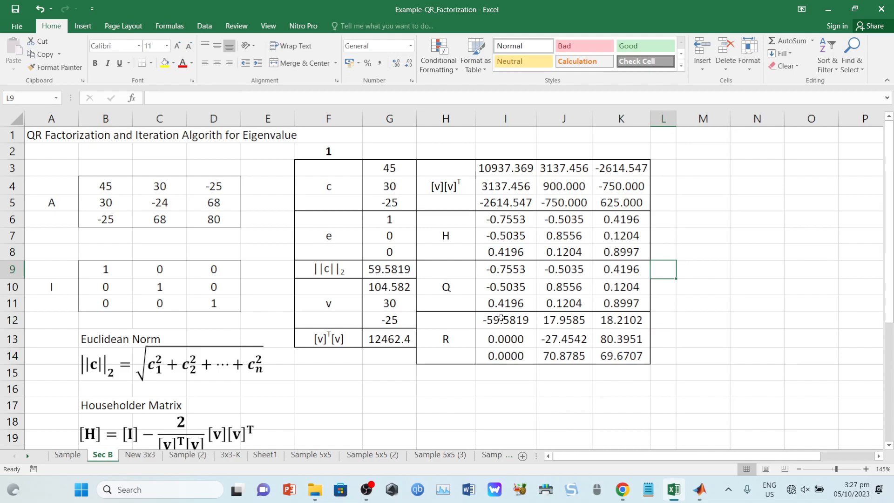
drag(452, 271, 455, 354)
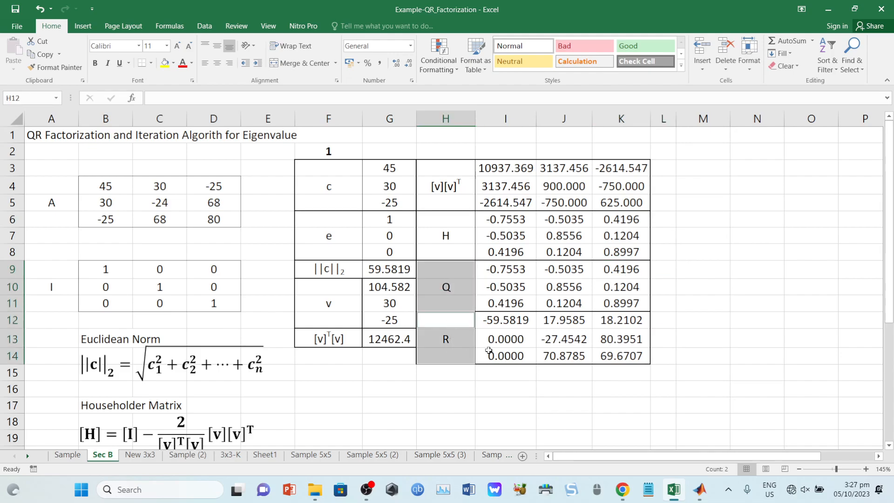
drag(509, 325, 631, 352)
click(552, 350)
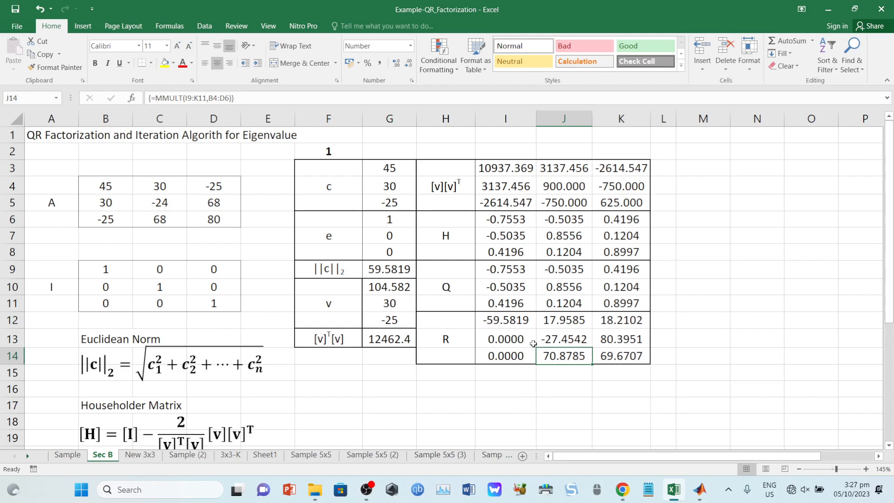
click(531, 343)
ctrl+click(528, 355)
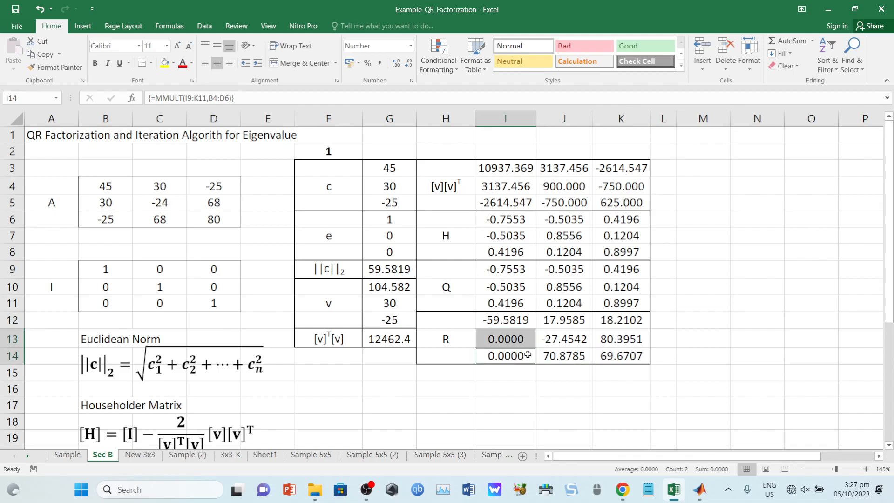
ctrl+click(564, 357)
click(182, 62)
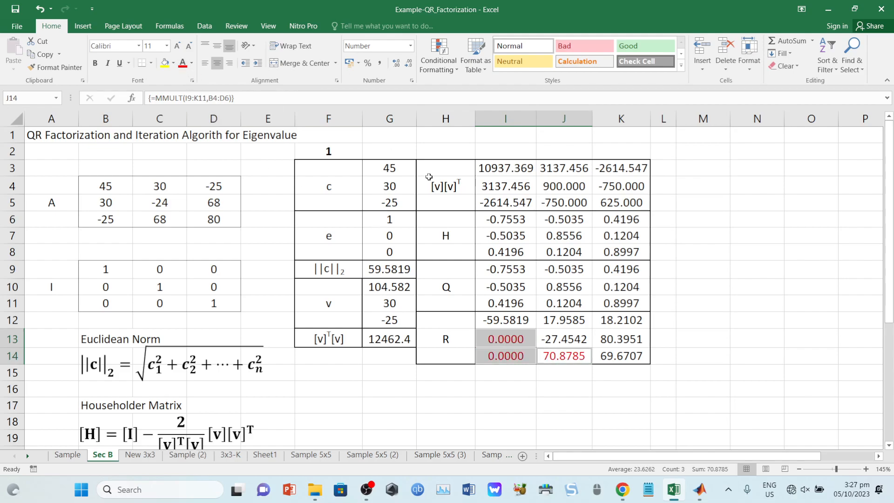
Set the font colour of R's below-diagonal entries in I13, I14 and J14 back to black
drag(513, 333, 512, 354)
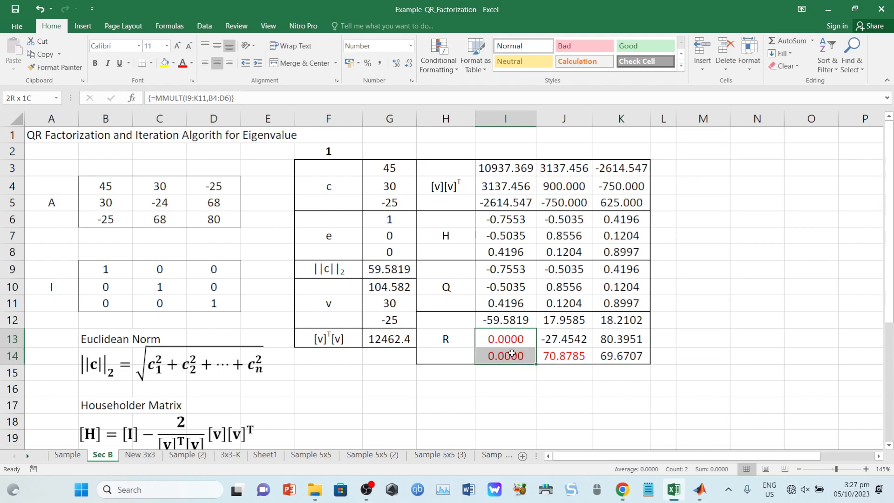
click(572, 360)
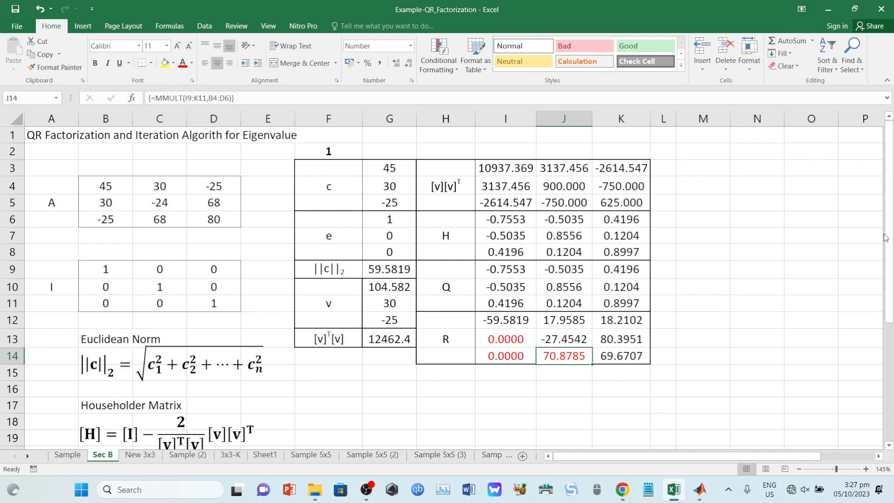
drag(350, 166, 629, 344)
click(616, 387)
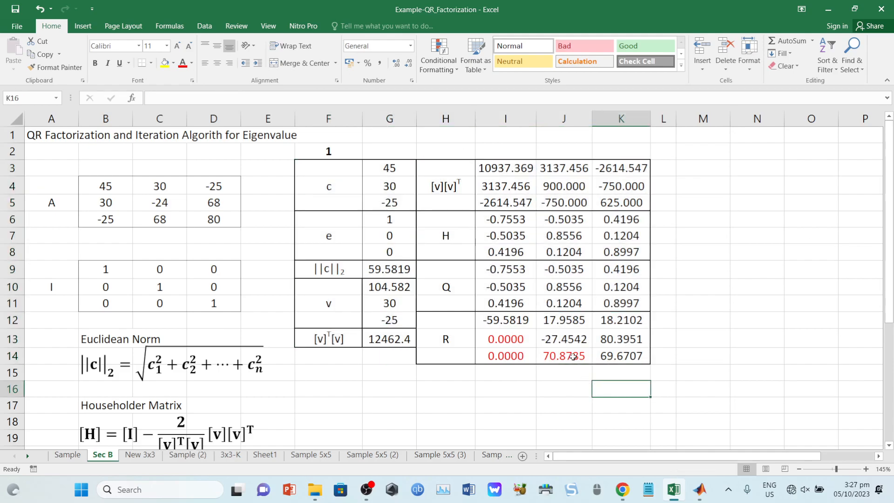
drag(574, 357, 506, 356)
ctrl+click(505, 339)
click(191, 63)
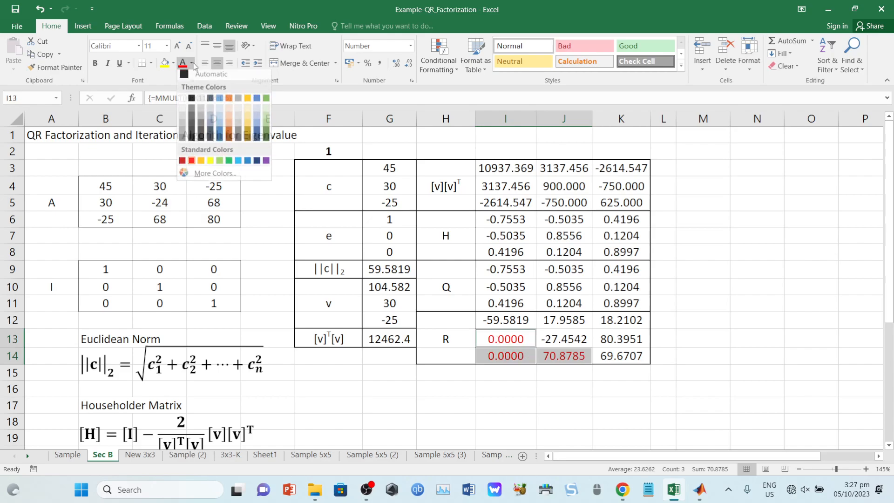
click(193, 100)
click(564, 303)
drag(329, 173, 638, 356)
drag(512, 340, 520, 358)
ctrl+click(575, 358)
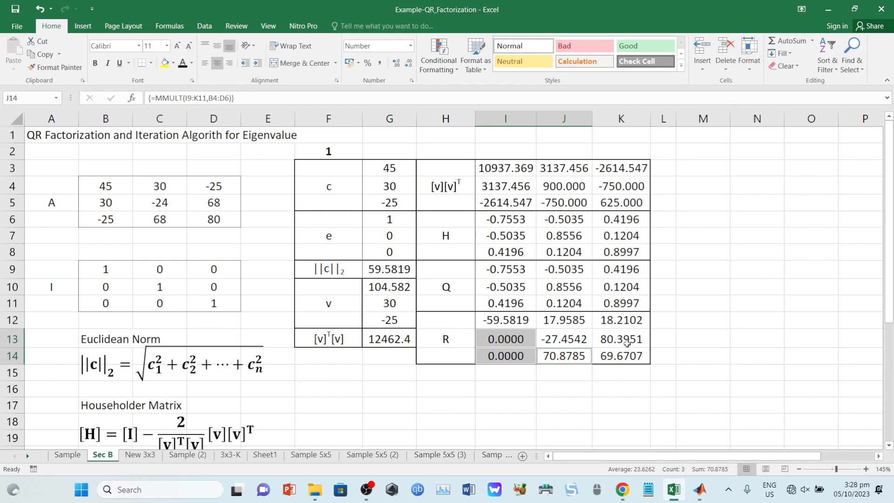
click(447, 262)
Copy the whole calculation block F3:K14 to M3, with column L slightly narrowed as the gap between the blocks
drag(341, 169, 604, 352)
key(ctrl+c)
drag(676, 120, 673, 119)
click(703, 164)
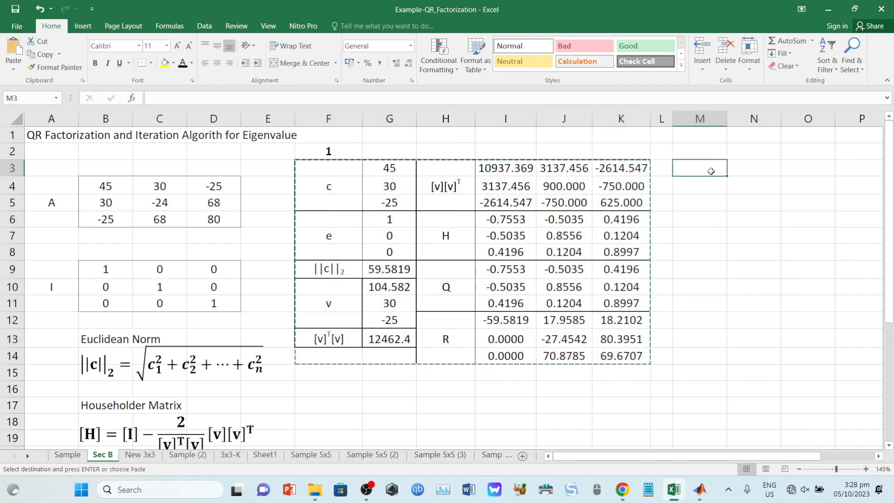
key(ctrl+v)
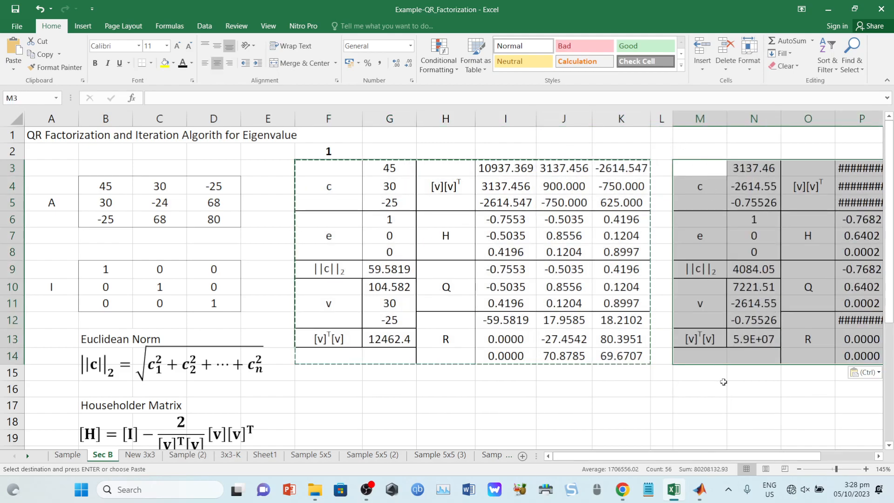
click(367, 196)
key(Escape)
Examine how the calculation blocks and iterations are arranged on the Sample 5x5 sheet, and return to Sec B
drag(730, 459, 731, 461)
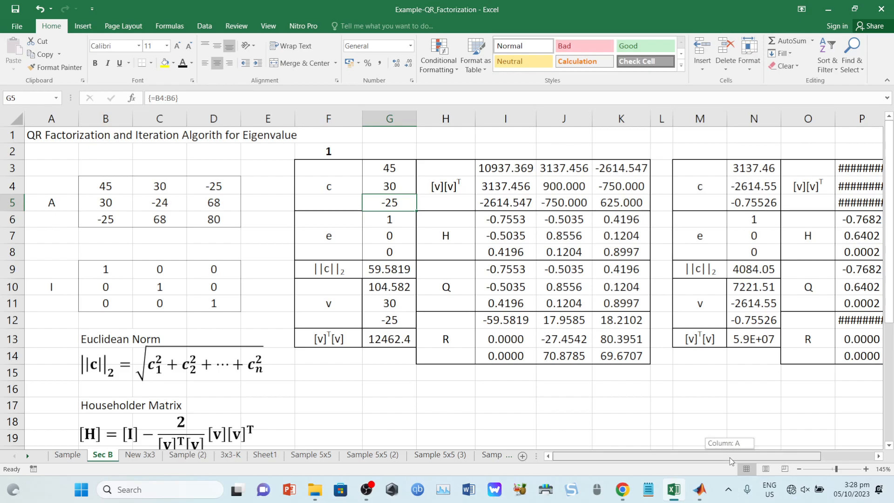
drag(731, 461, 730, 461)
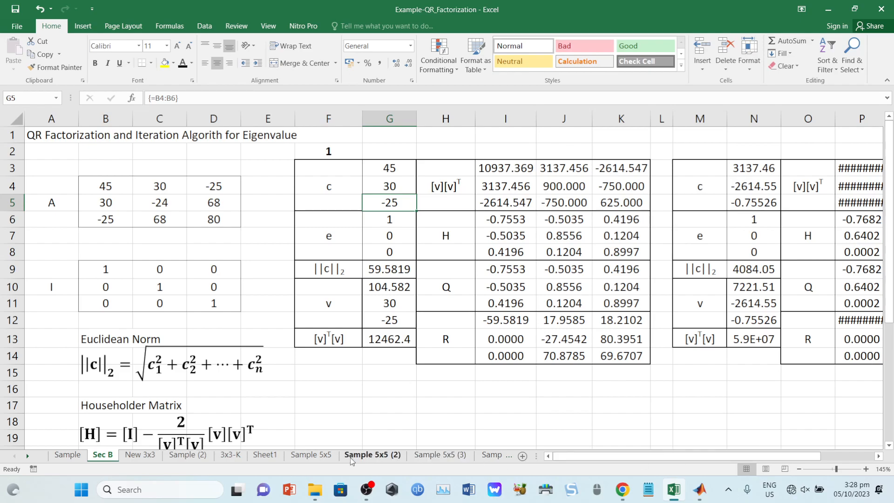
click(333, 457)
drag(889, 406, 871, 116)
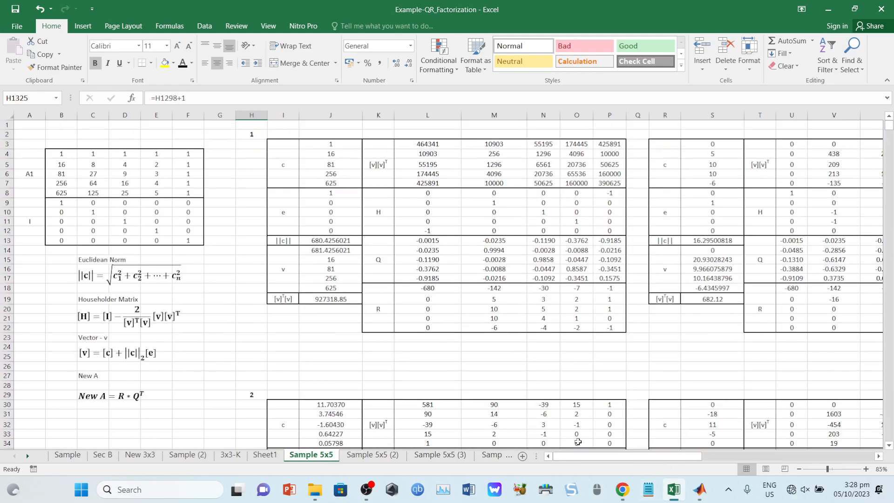
drag(588, 457, 282, 435)
click(103, 455)
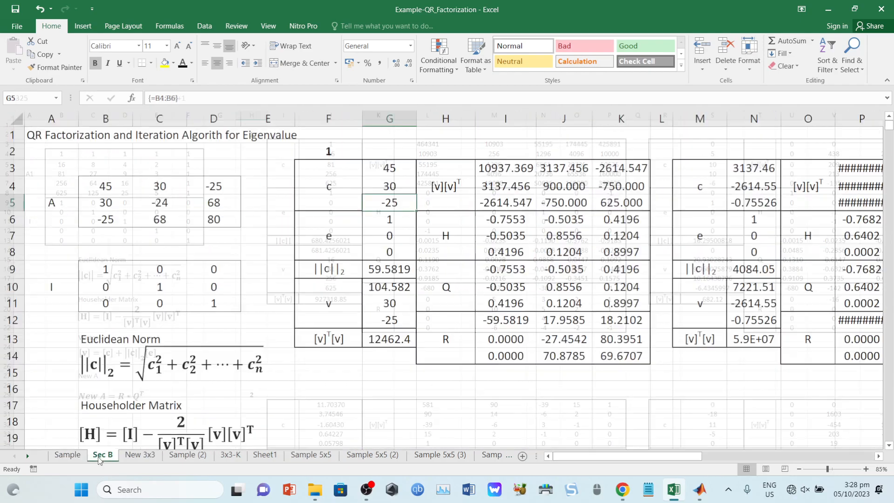
Clear the c vector in N3:N5 of the copied block and enter 0 as its first element in N3
click(764, 338)
drag(689, 456, 707, 456)
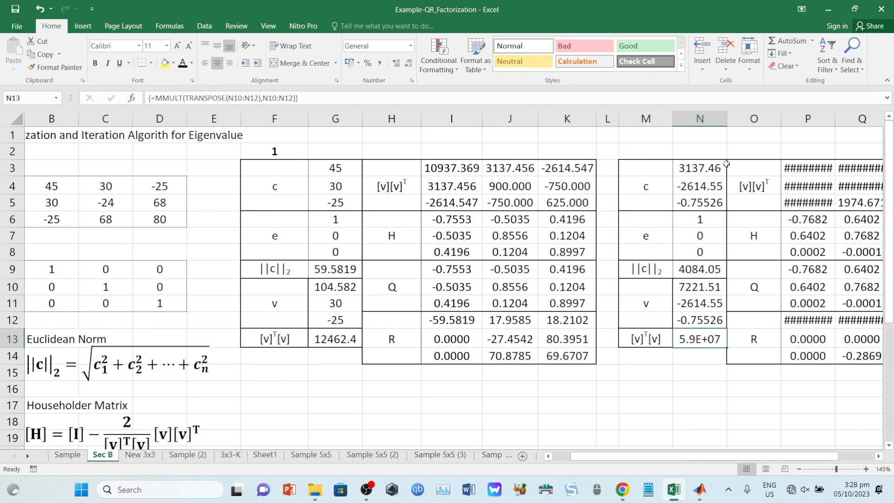
drag(704, 166, 706, 200)
key(Delete)
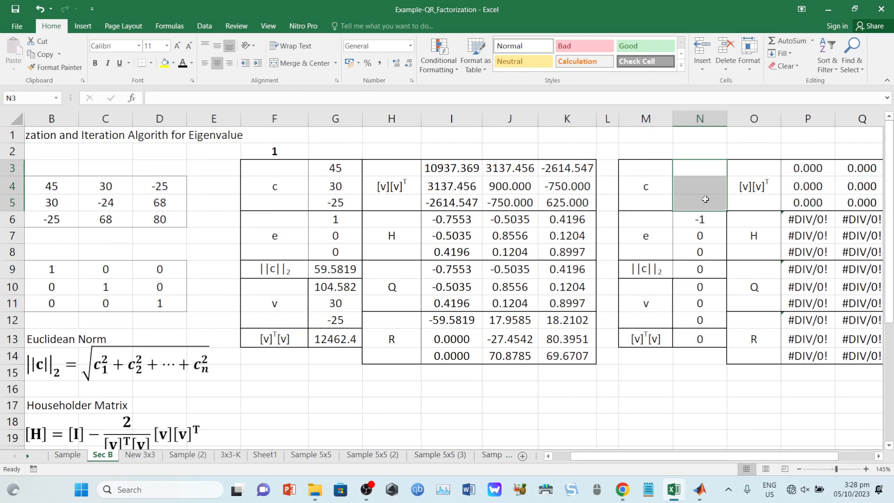
click(709, 171)
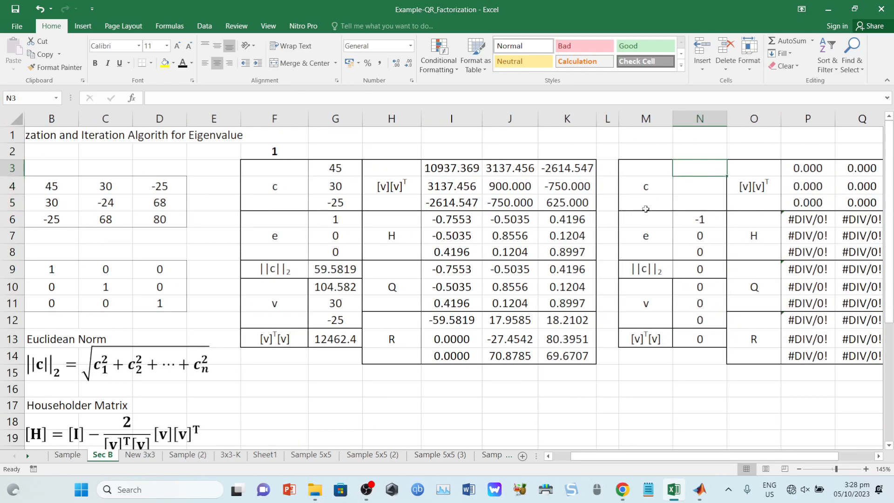
text(0)
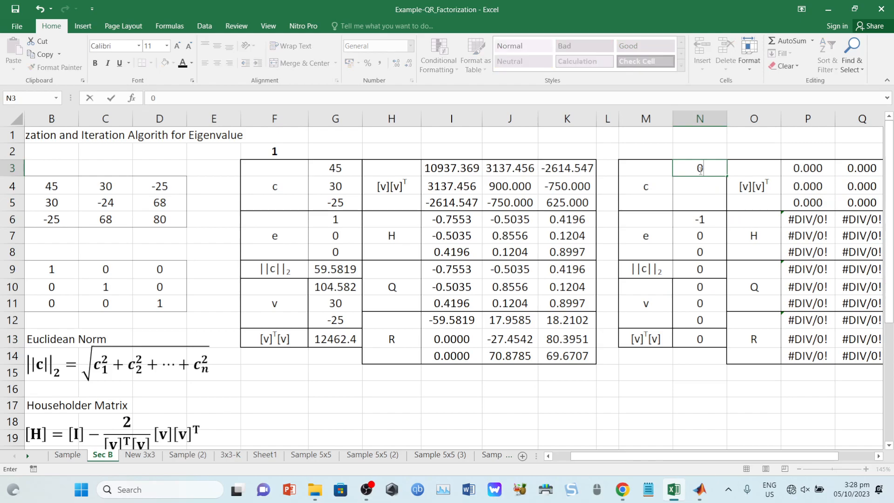
Fill the remaining c elements in N4:N5 with the array formula =J13:J14, taken from R's second column
drag(701, 183, 702, 201)
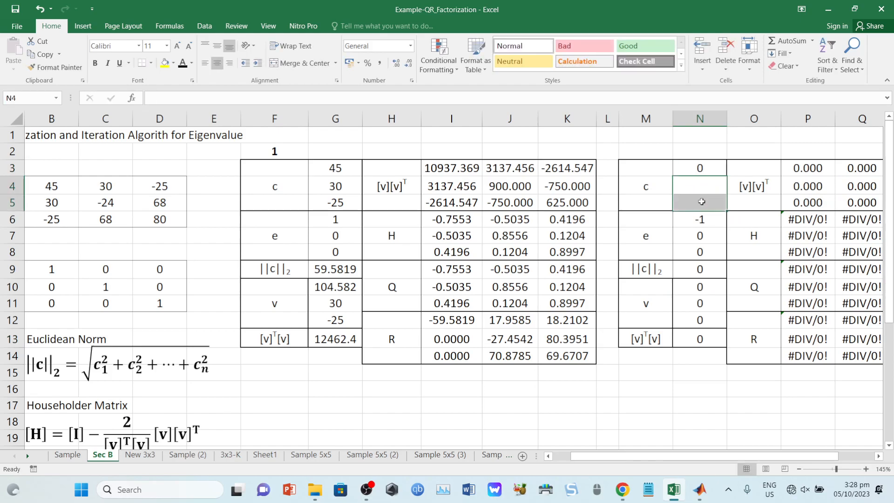
text(=)
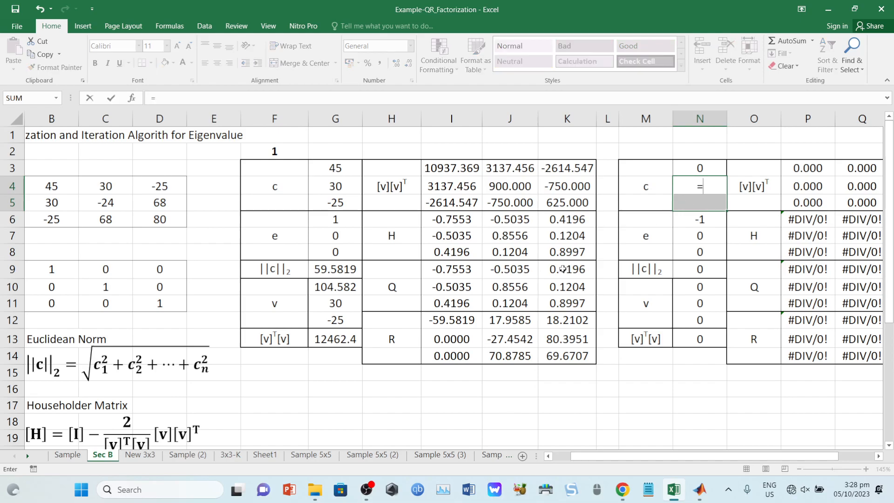
drag(530, 333, 528, 352)
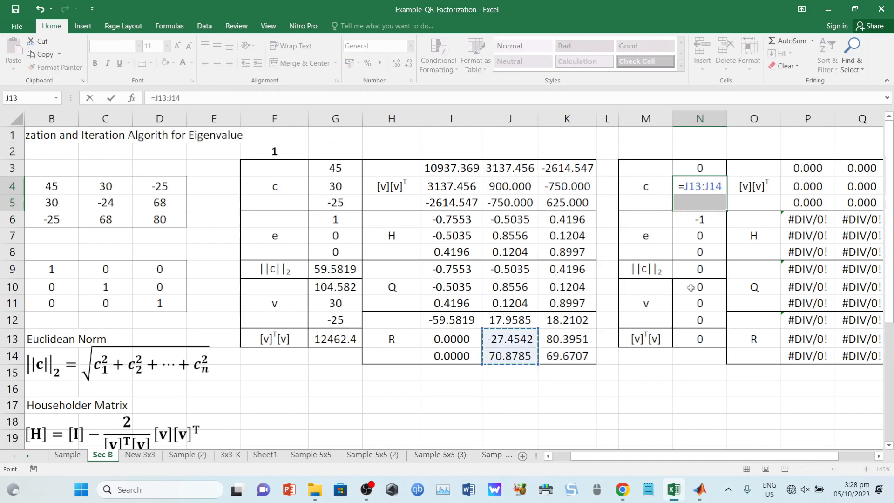
key(ctrl+shift+Return)
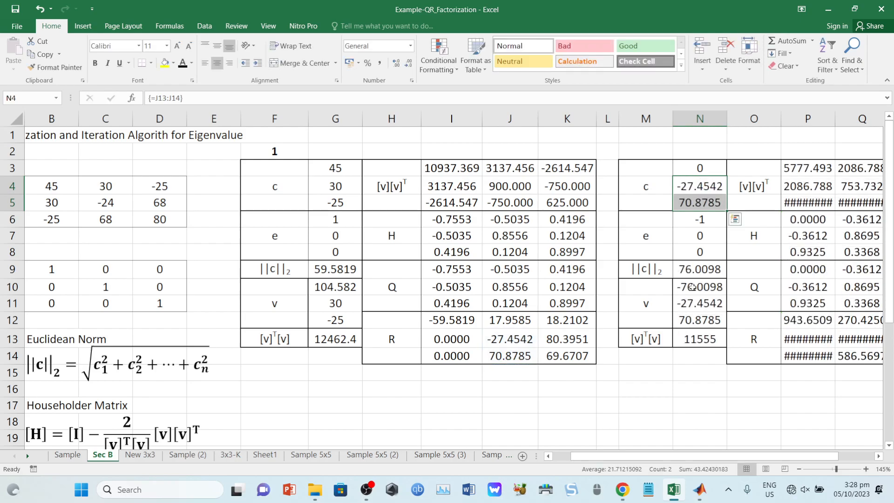
Compare the second column of R in J12:J14 with the c vector and R matrix of the copied block
click(879, 457)
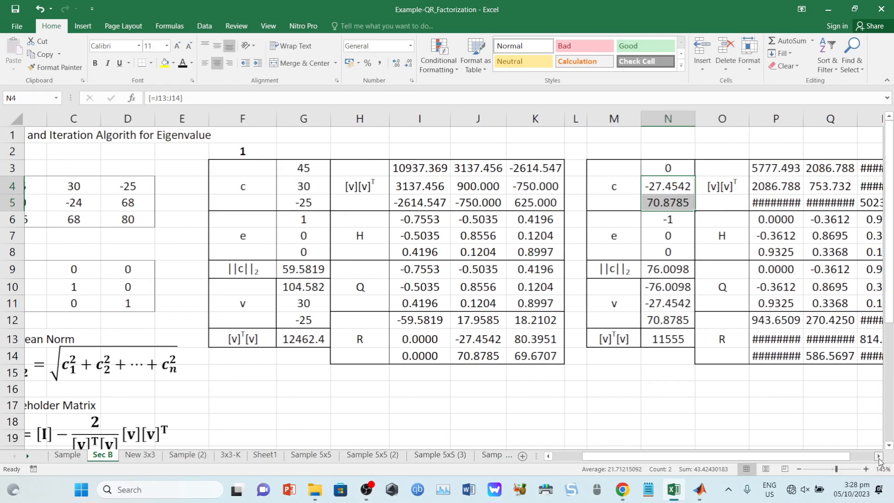
click(879, 457)
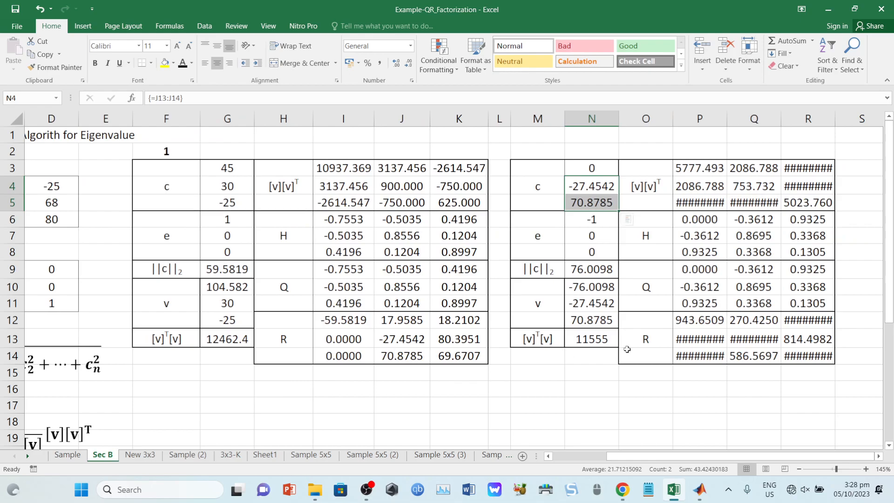
drag(400, 340, 402, 356)
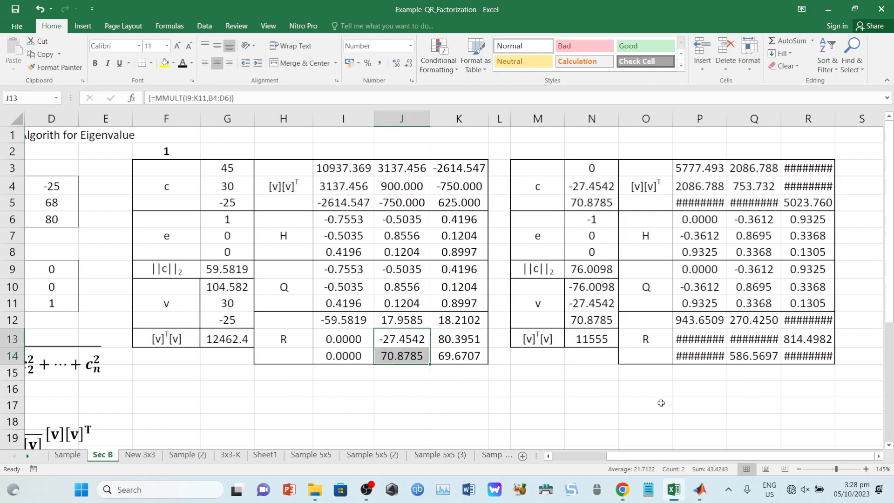
scroll(81, 146, left, 3)
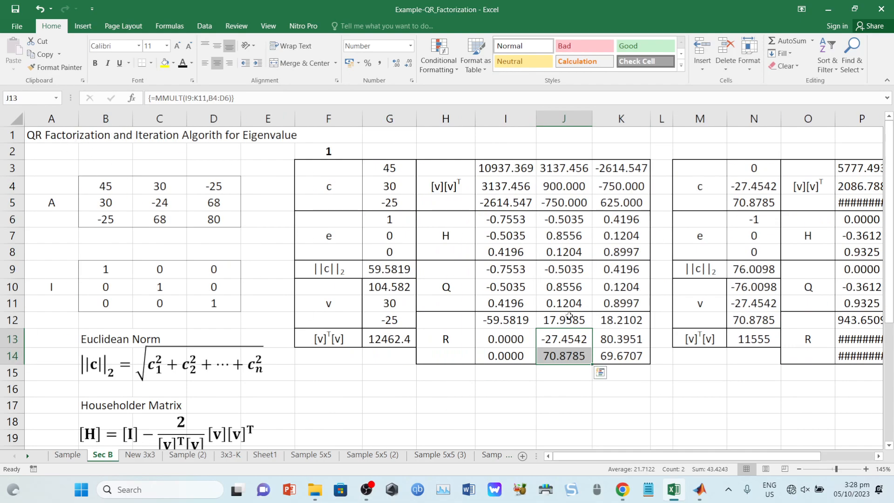
drag(608, 459, 661, 459)
click(698, 321)
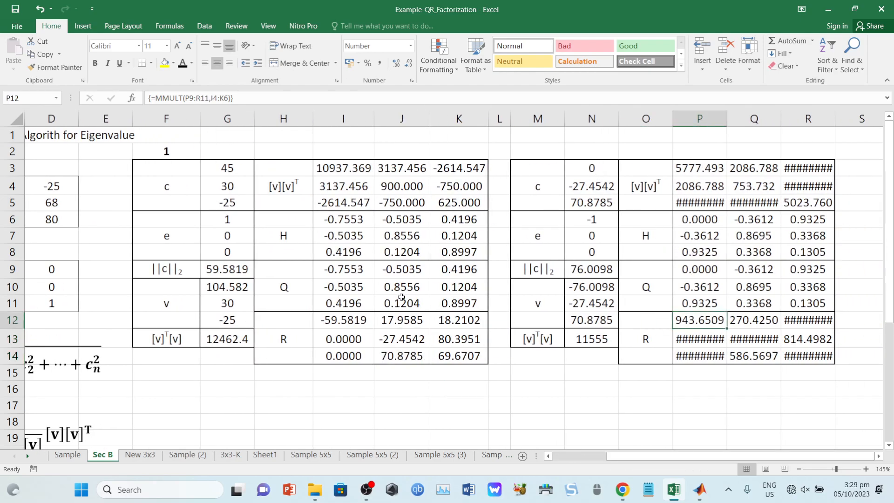
click(401, 318)
click(586, 173)
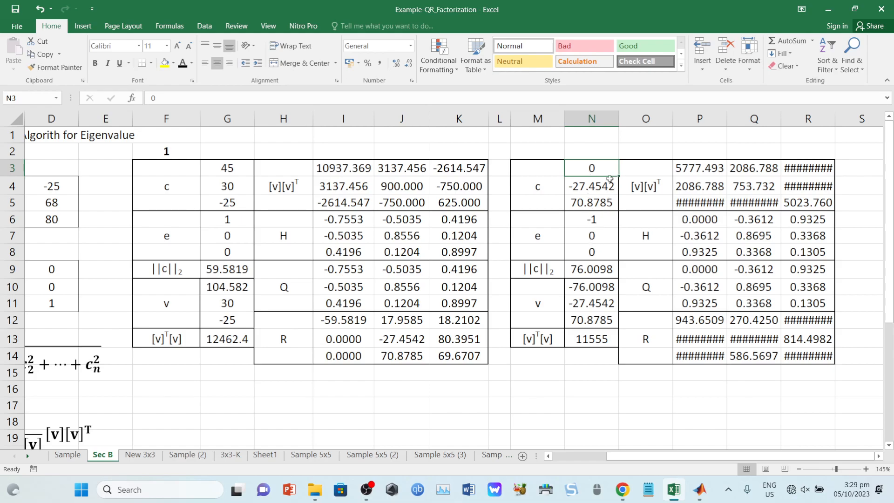
Set the first element of the copied block's e vector in N6 to 0
click(602, 222)
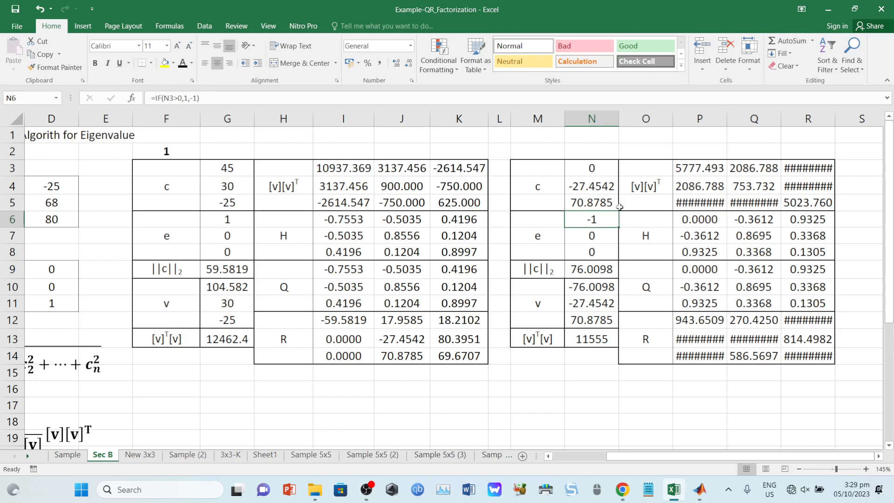
text(0)
click(603, 247)
click(603, 186)
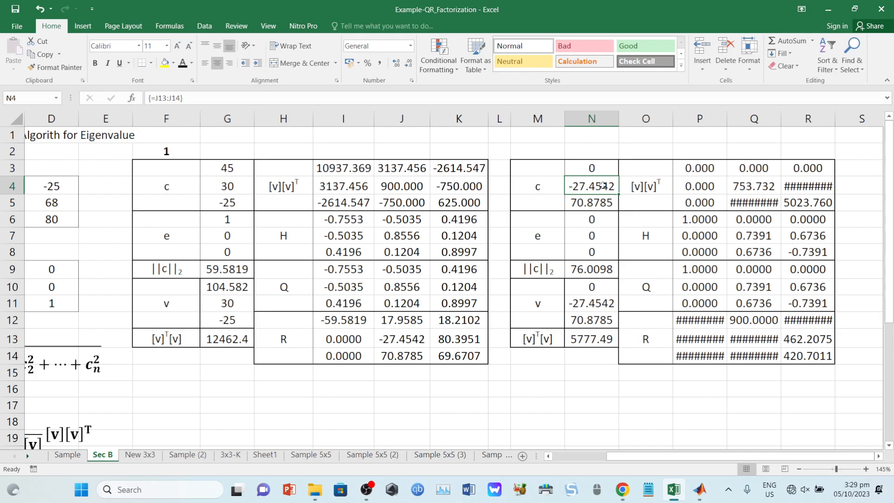
Enter =IF(N4>0,1,-1) in N7 as the second element of the e vector
click(603, 236)
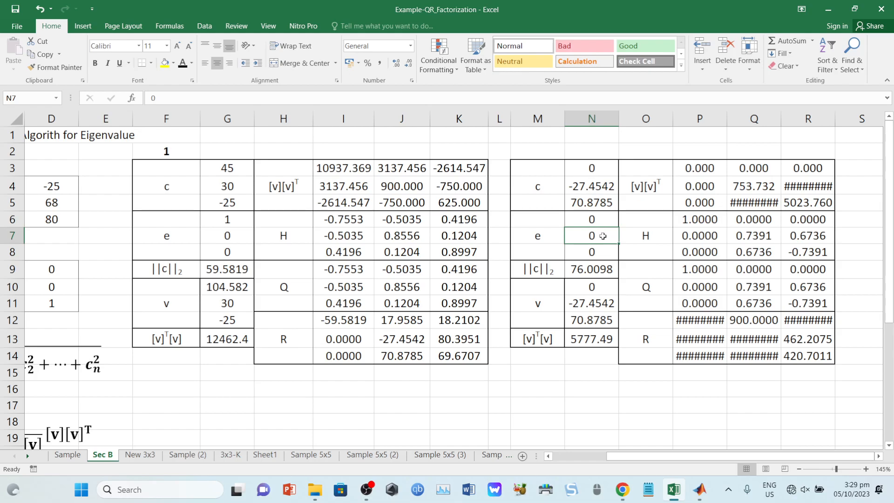
text(=)
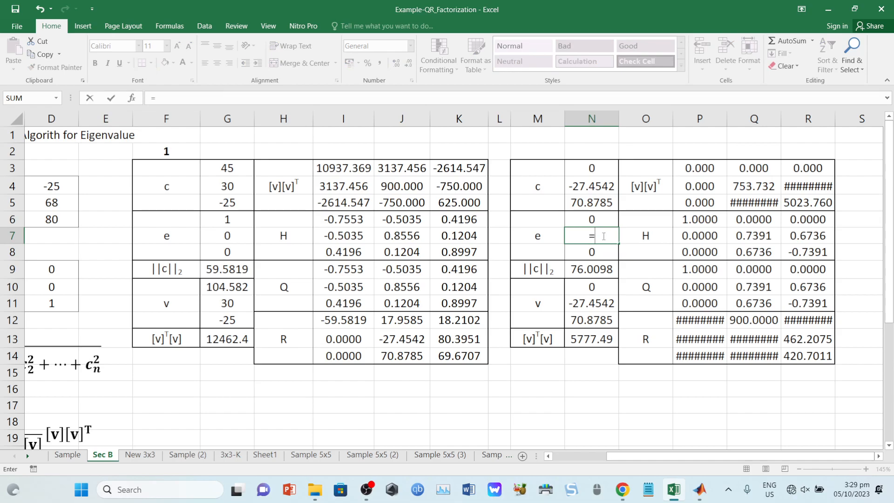
text(if()
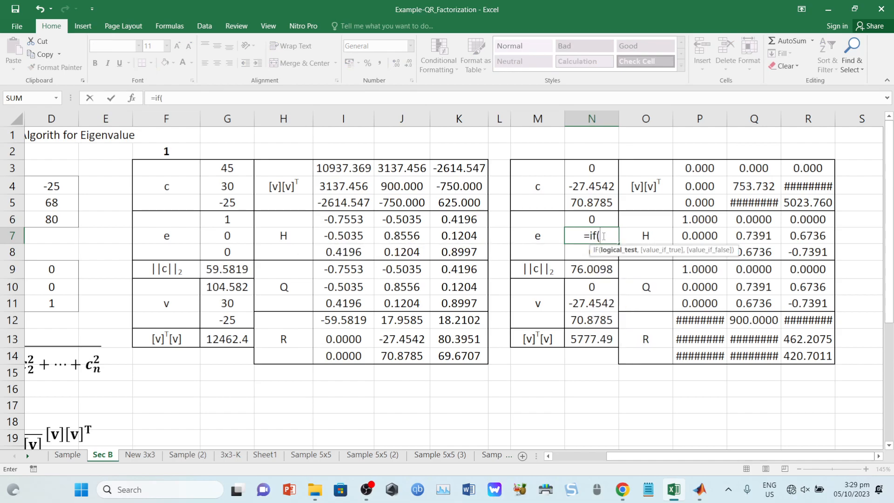
click(581, 182)
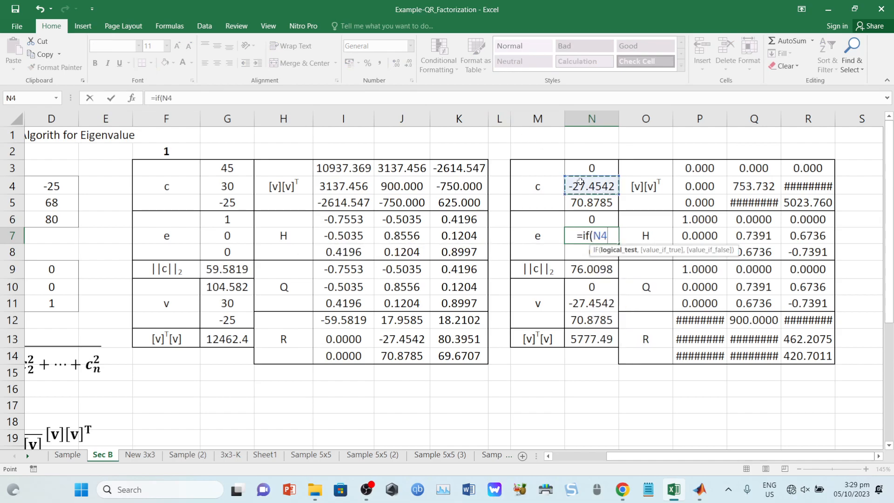
text(>0,)
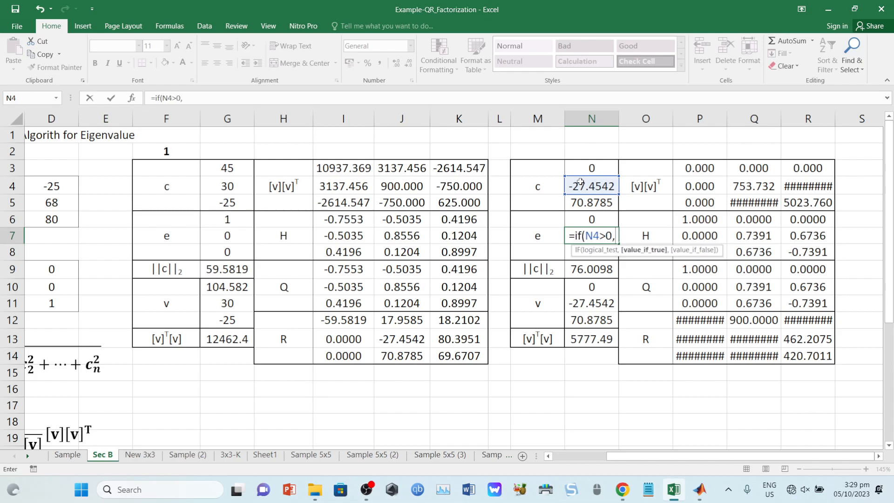
text(1,-1))
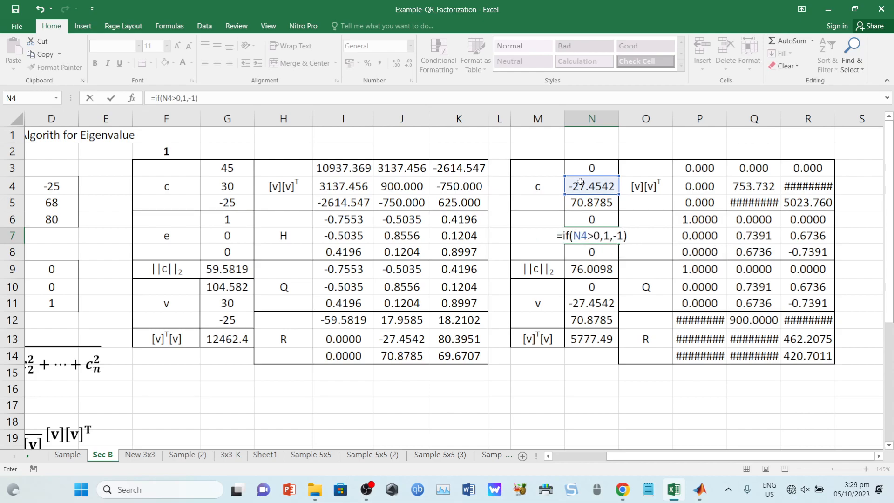
key(Return)
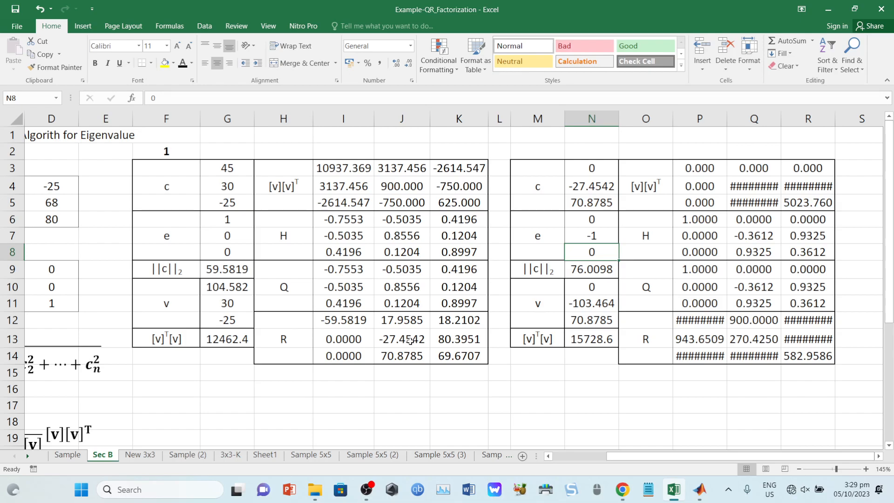
Check the cell references in the copied block's norm, v and [v]T[v] formulas in N9, N10:N12 and N13
click(601, 239)
click(601, 273)
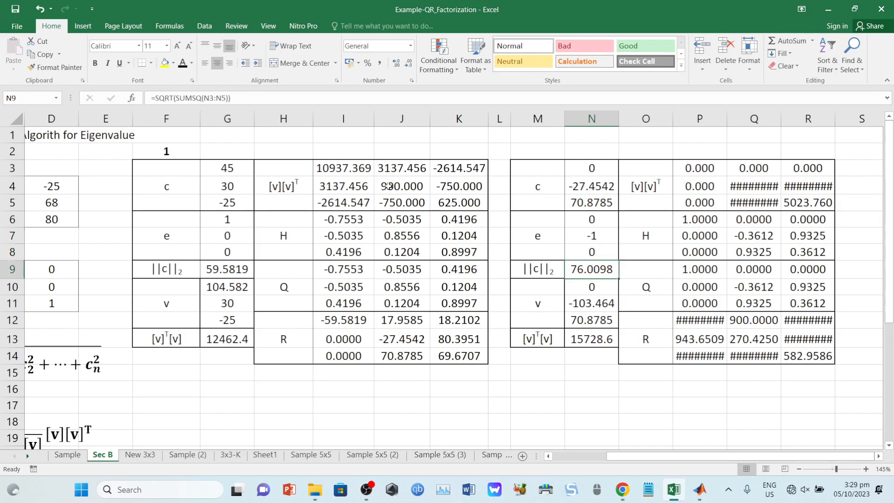
click(257, 99)
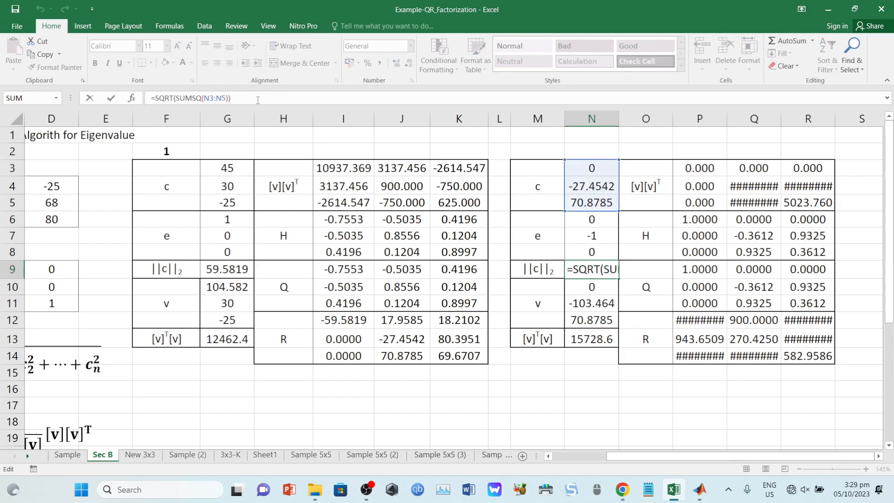
key(Escape)
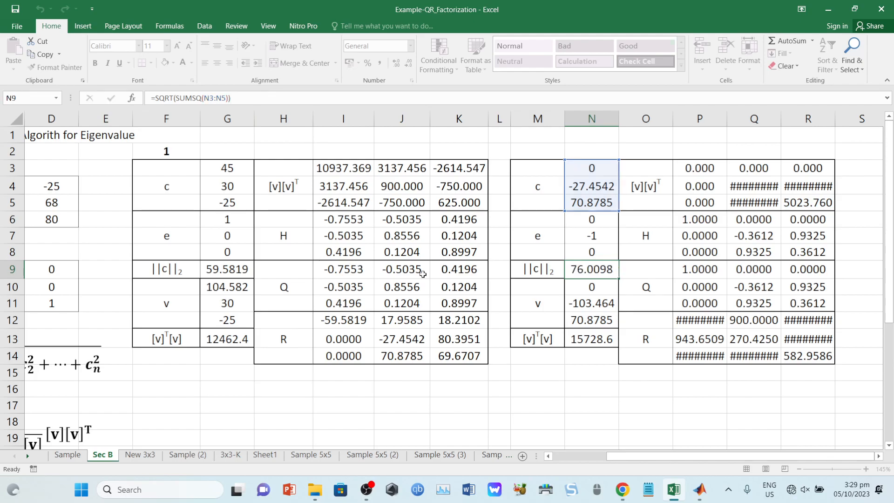
drag(602, 290, 605, 321)
click(237, 96)
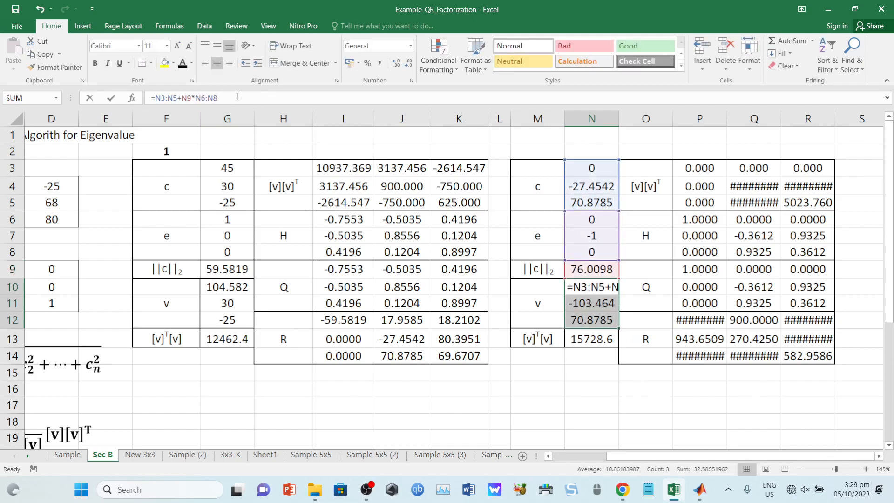
key(ctrl+shift+Return)
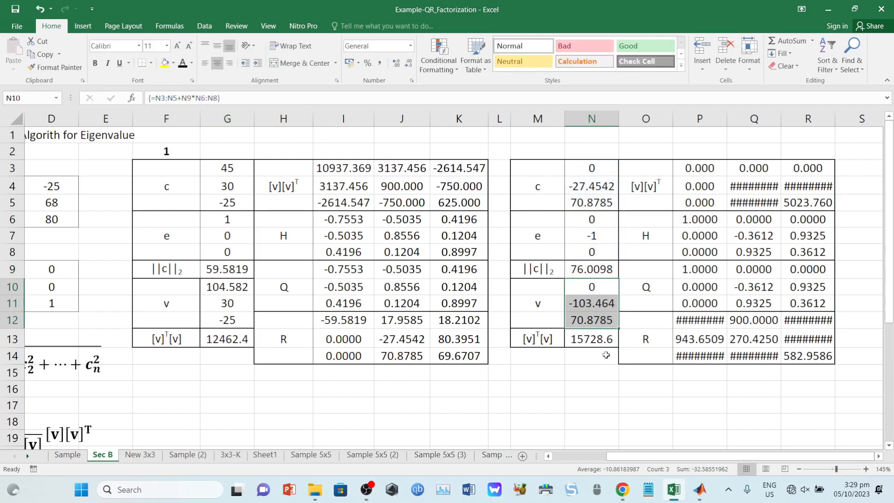
drag(147, 165, 496, 372)
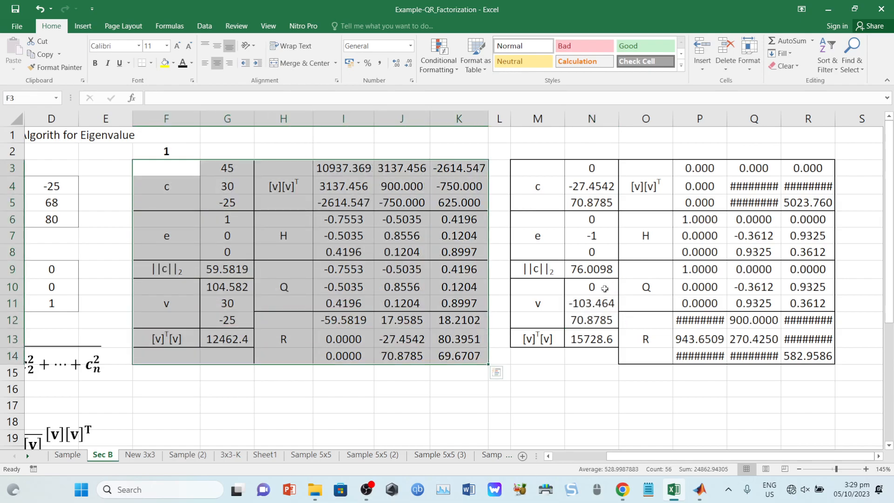
click(604, 289)
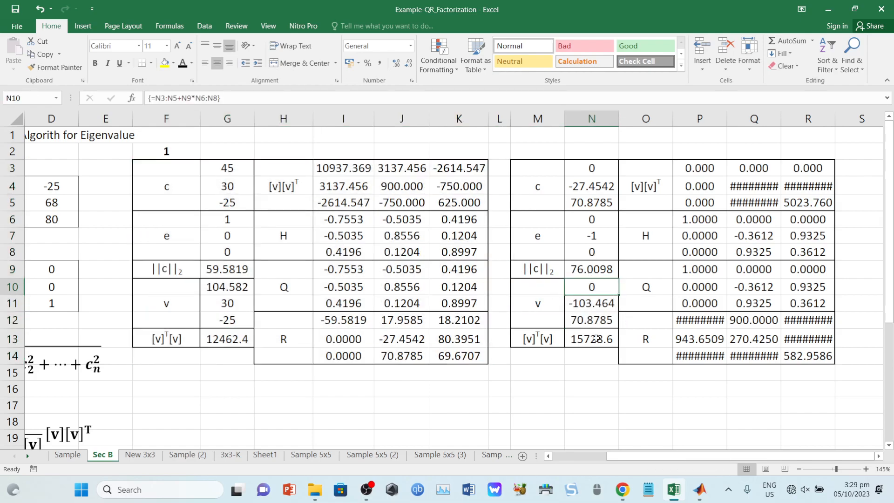
click(599, 340)
click(299, 98)
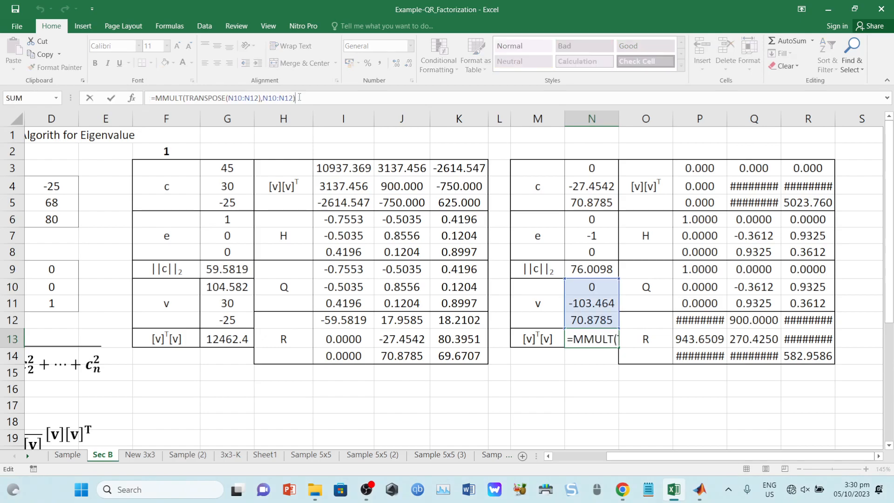
key(ctrl+shift+Return)
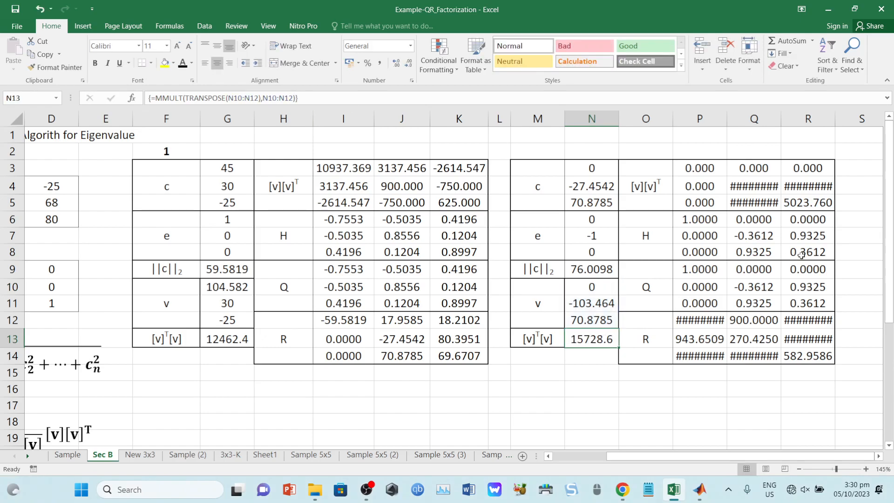
Autofit the widths of columns P, Q and R, and check the [v][v]T and H matrices
double_click(781, 119)
double_click(843, 118)
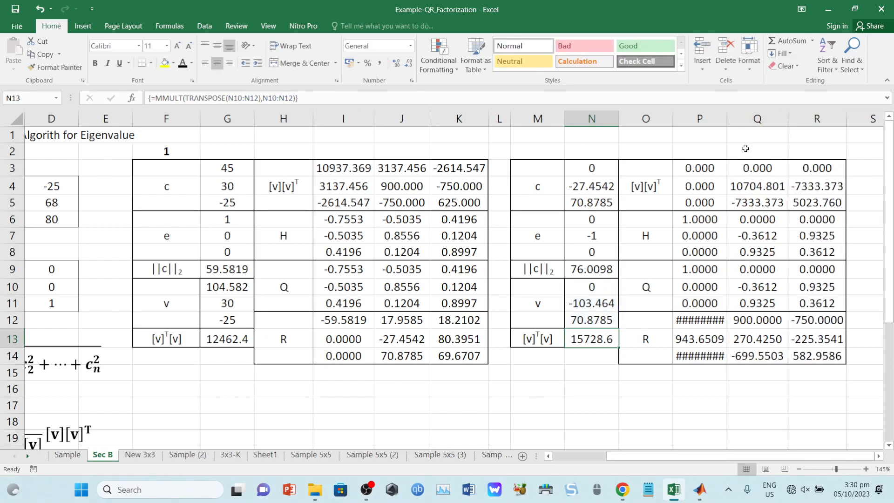
double_click(727, 125)
drag(708, 171, 812, 201)
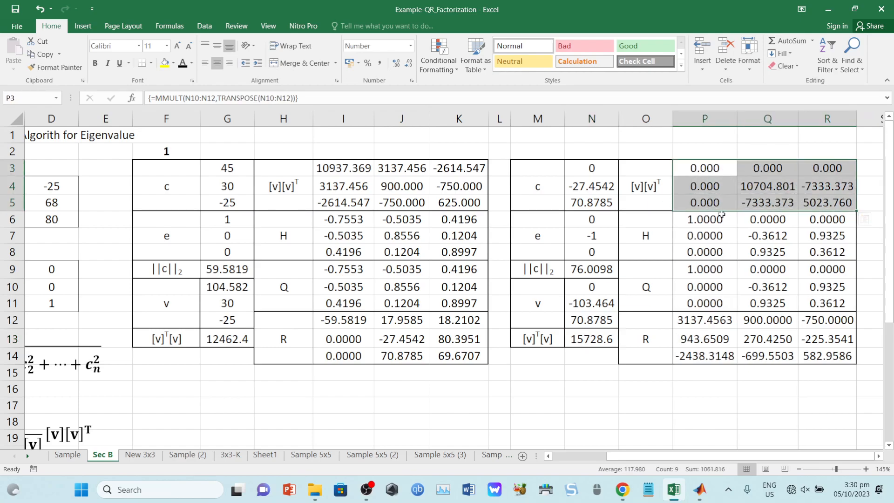
click(719, 217)
Clear the copied block's Q matrix in P9:R11
drag(712, 272, 811, 297)
key(Delete)
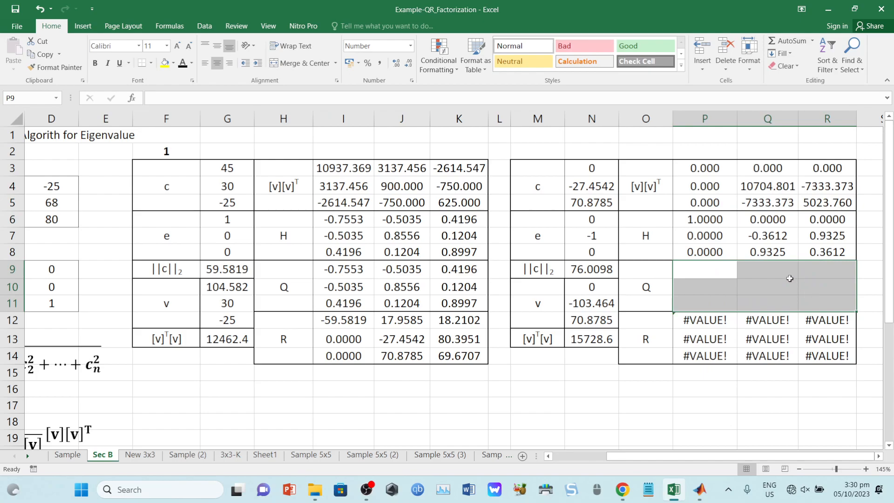
click(725, 273)
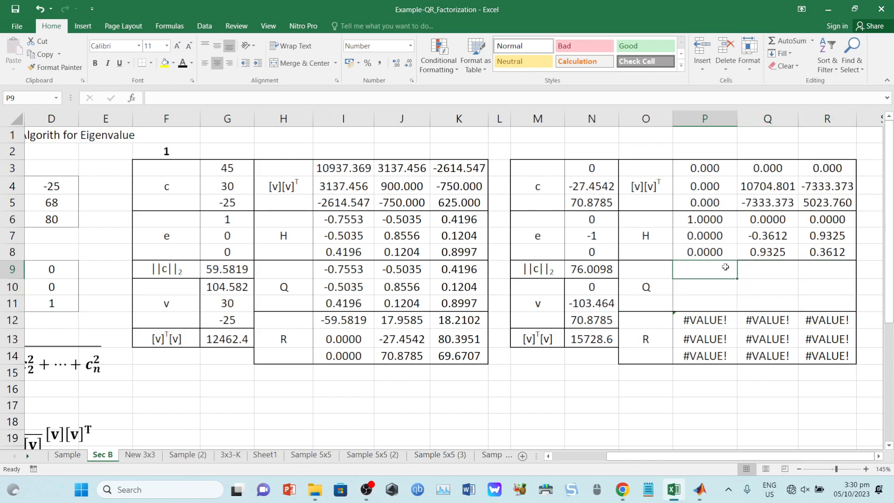
Check the array formula of the second block's Q matrix on the Sample sheet, and return to Sec B
click(83, 453)
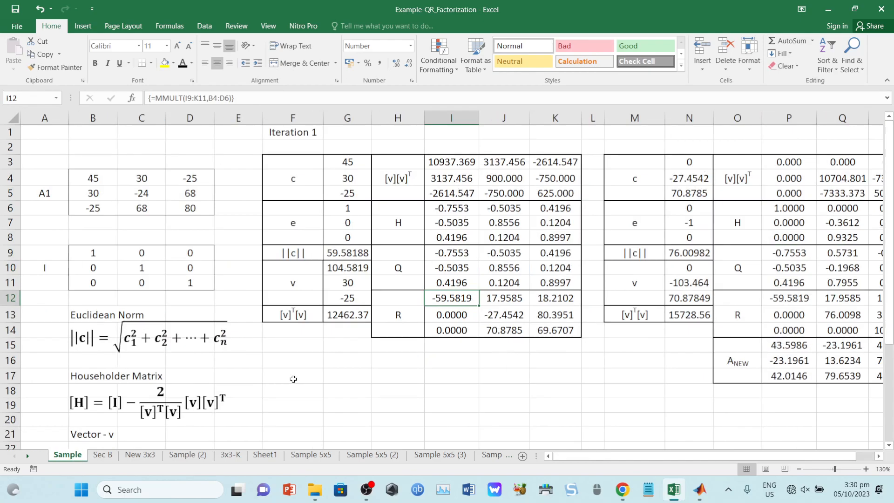
click(313, 98)
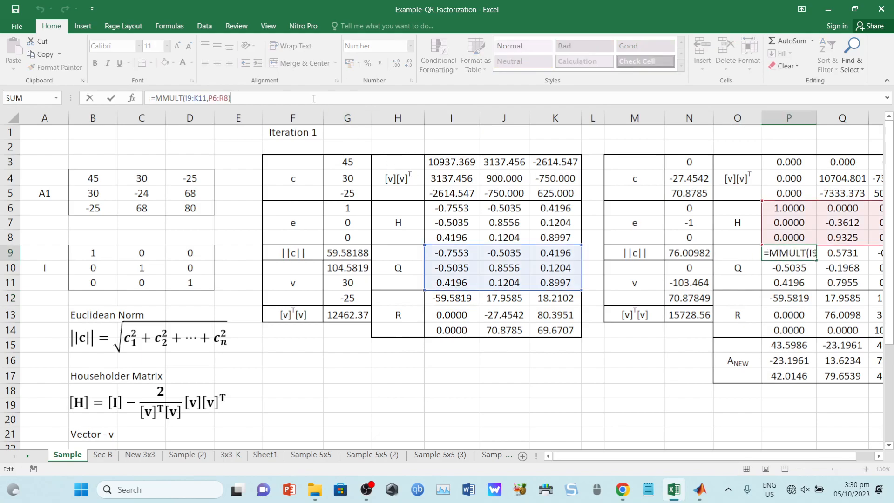
key(ctrl+shift+Return)
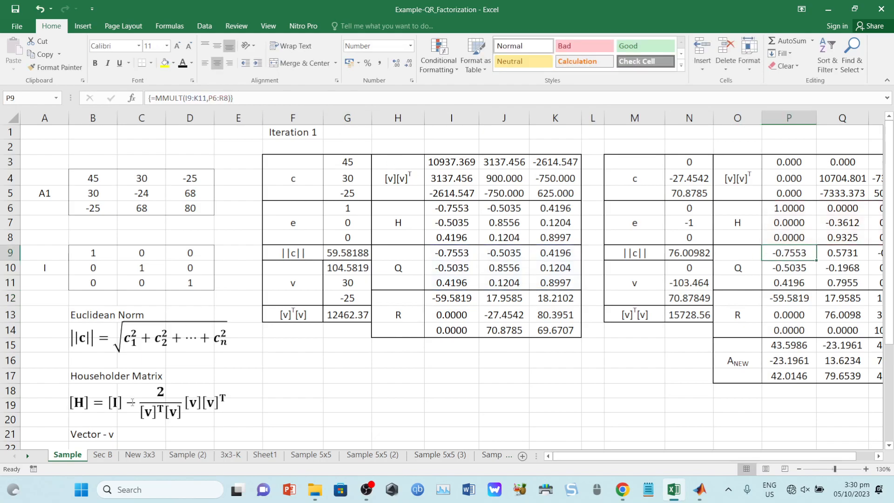
click(105, 454)
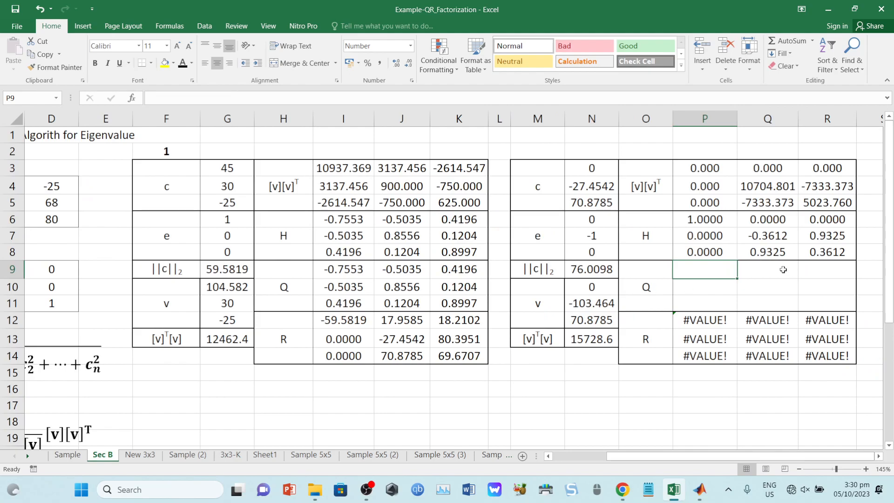
Fill the second block's Q matrix in P9:R11 with the array formula =MMULT(I9:K11,P6:R8)
drag(724, 272, 814, 299)
text(=)
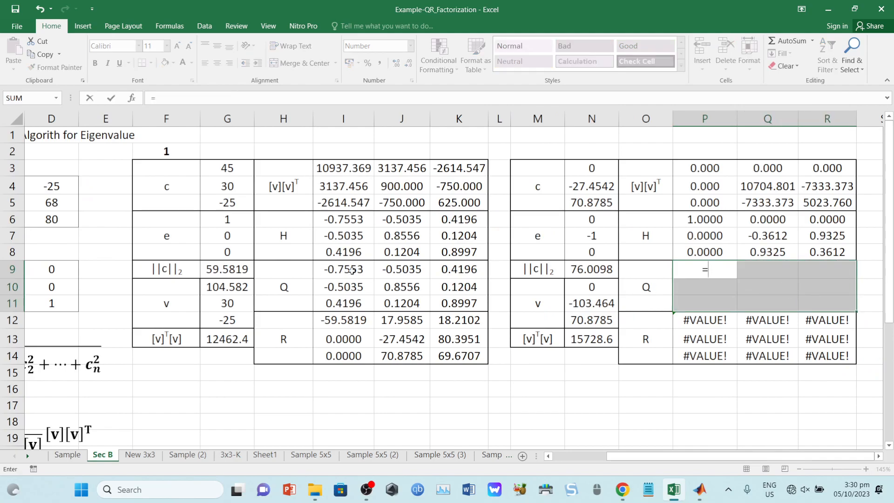
text(mmul)
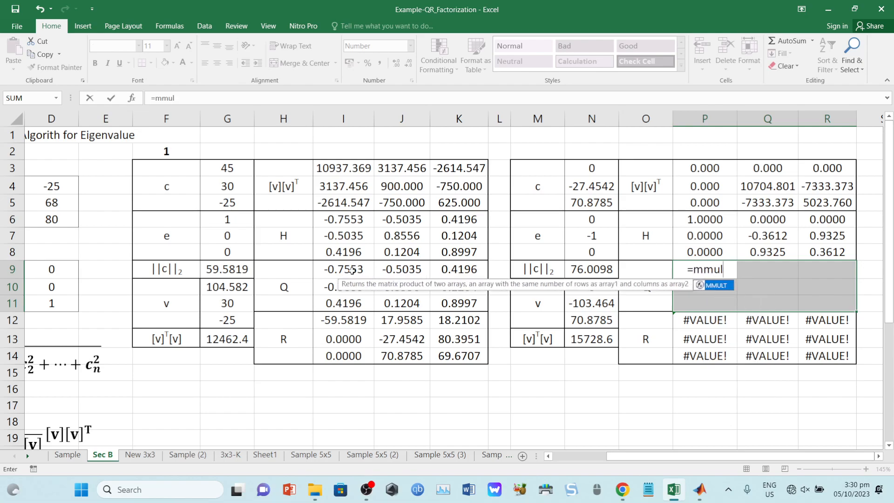
key(Tab)
drag(351, 271, 440, 299)
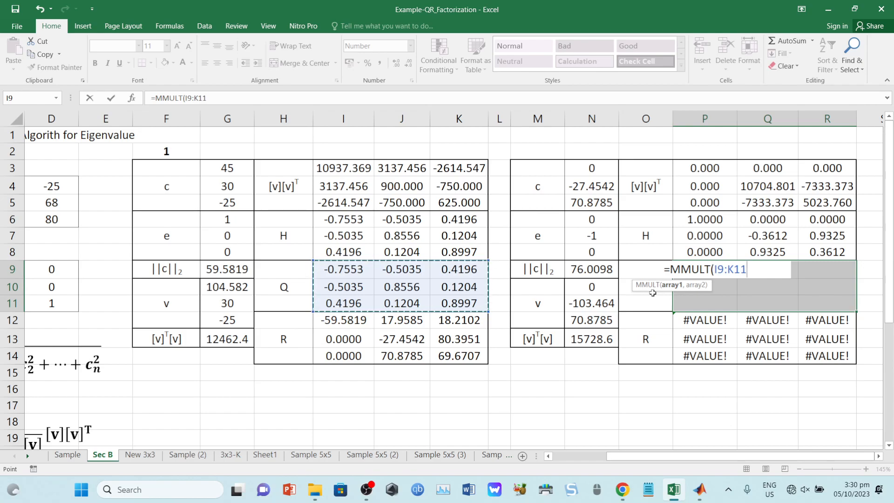
text(,)
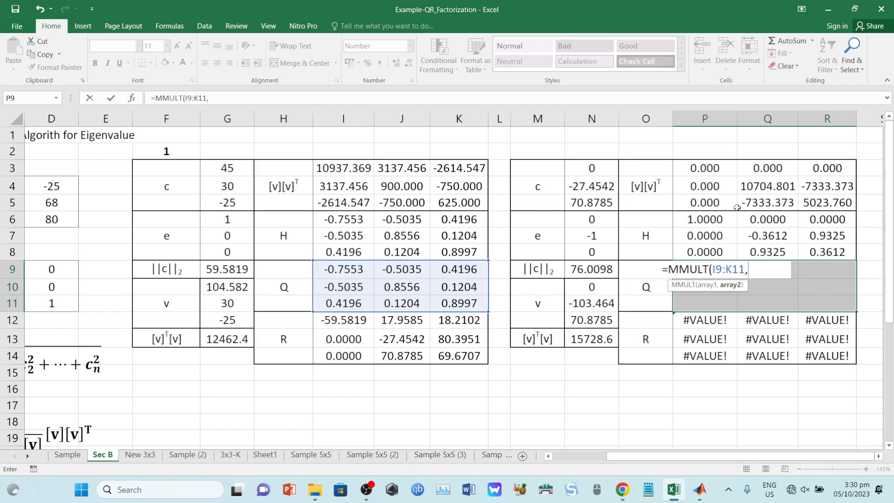
drag(706, 220, 824, 247)
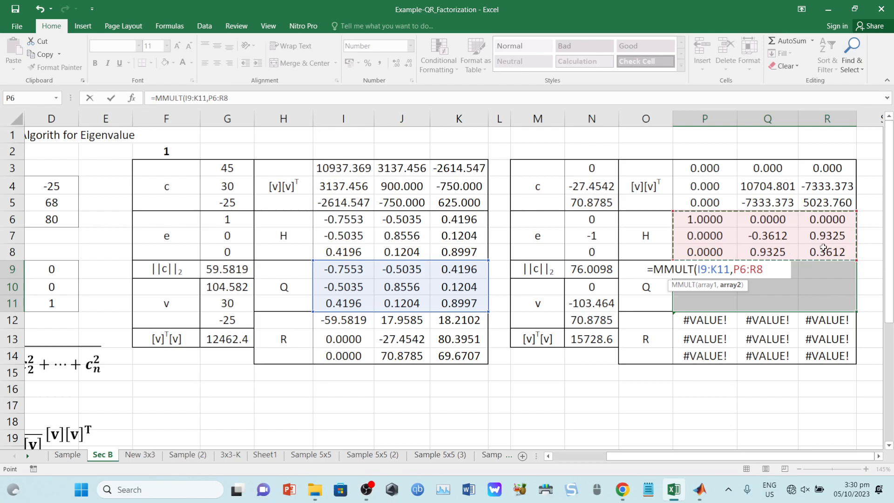
text())
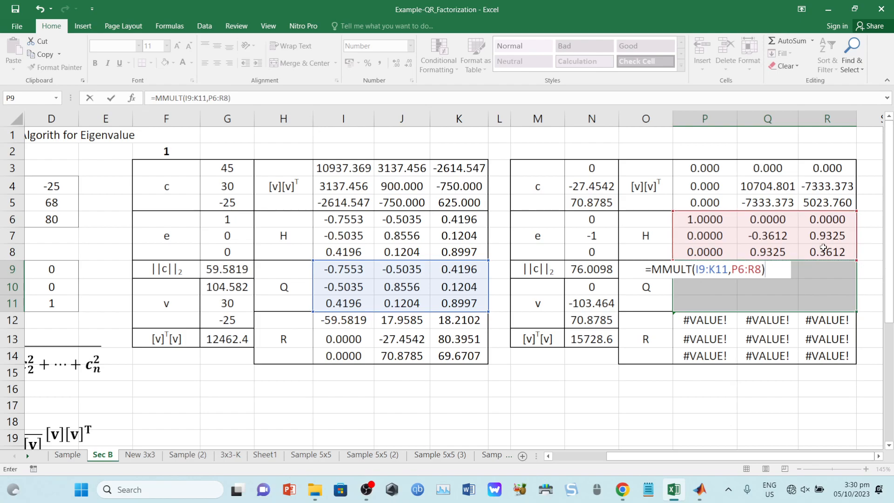
key(ctrl+shift+Return)
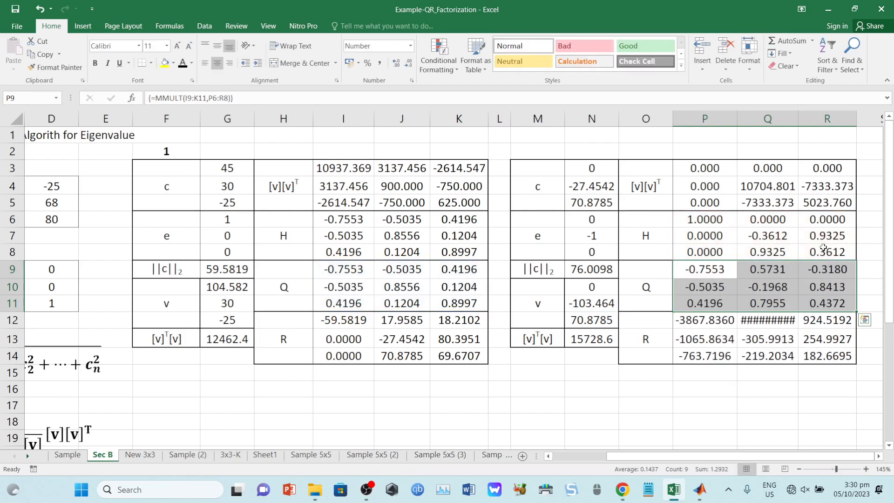
Check the array formula of the second block's R matrix on the Sample sheet, and return to Sec B
click(69, 456)
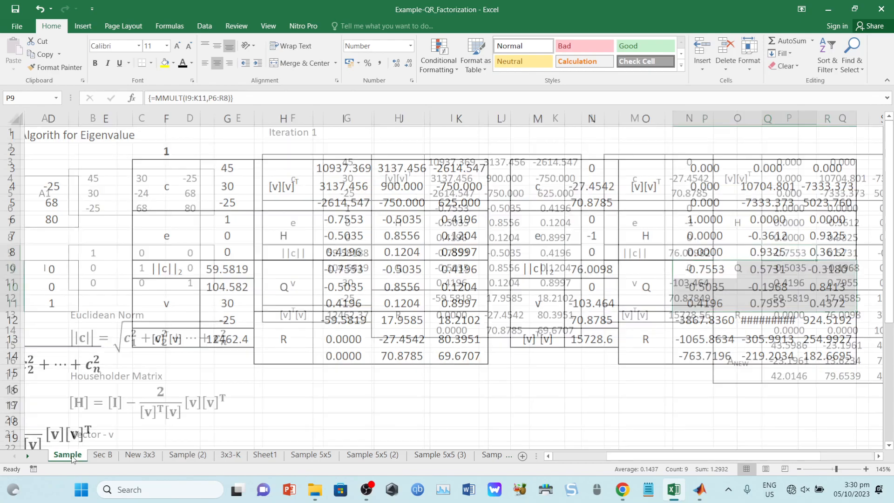
scroll(335, 346, down, 4)
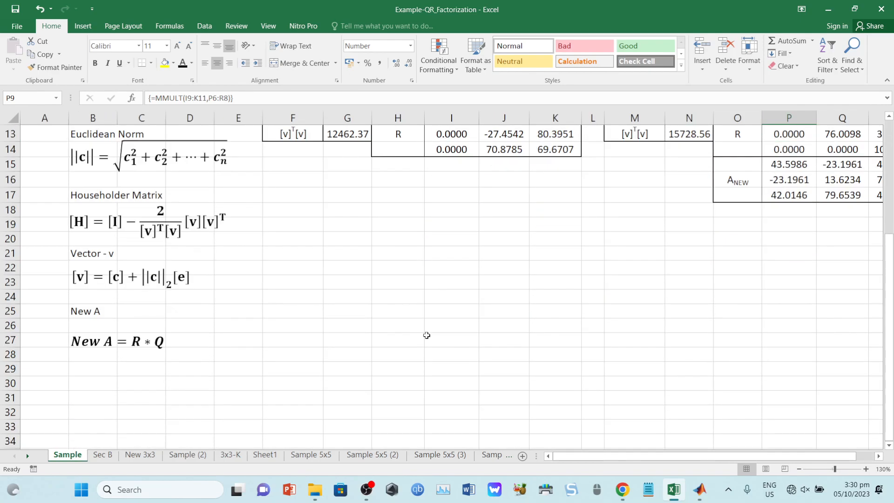
scroll(754, 301, up, 3)
click(249, 97)
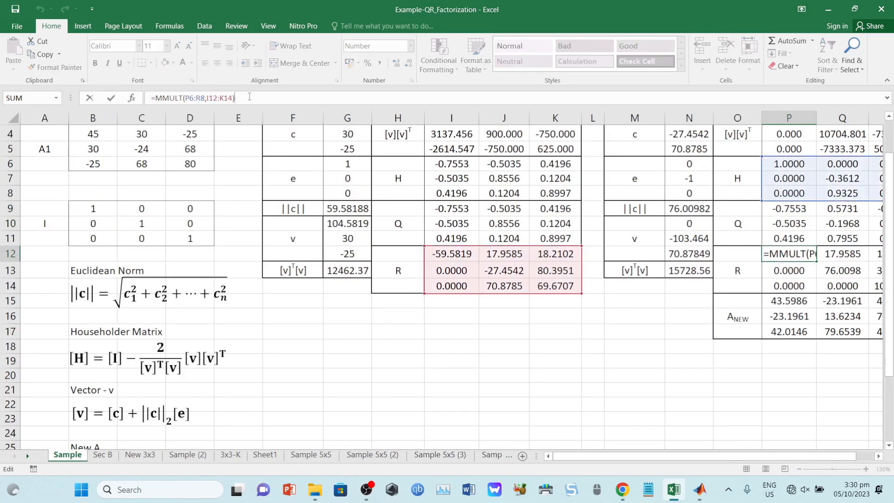
key(ctrl+shift+Return)
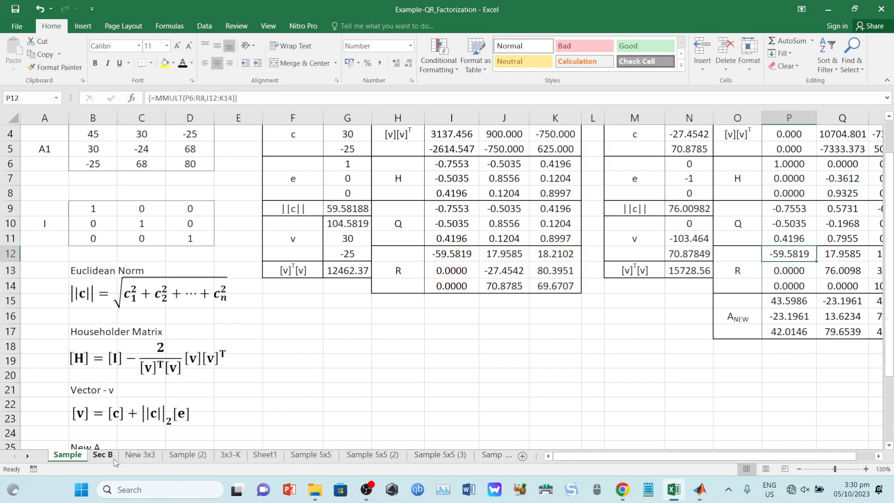
click(113, 458)
Replace the second block's R matrix in P12:R14 with the array formula =MMULT(P6:R8,I12:K14)
drag(689, 326, 819, 359)
key(Delete)
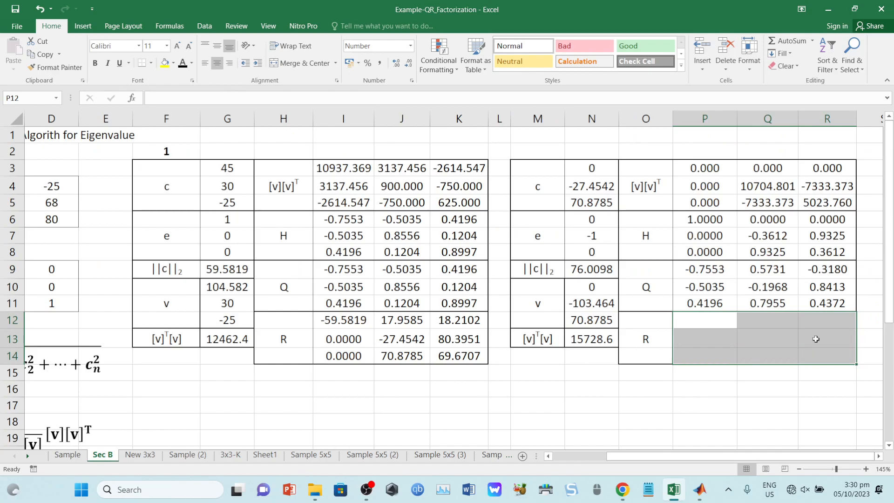
text(=mmu)
key(Tab)
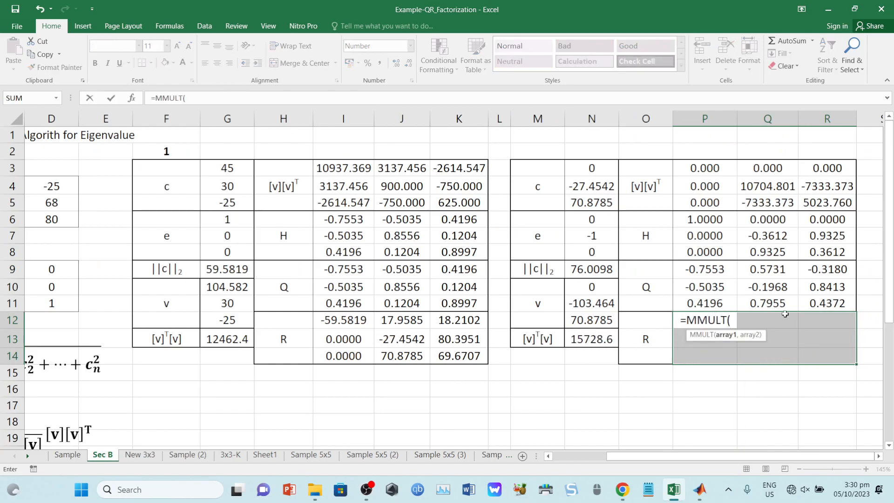
drag(728, 227, 819, 243)
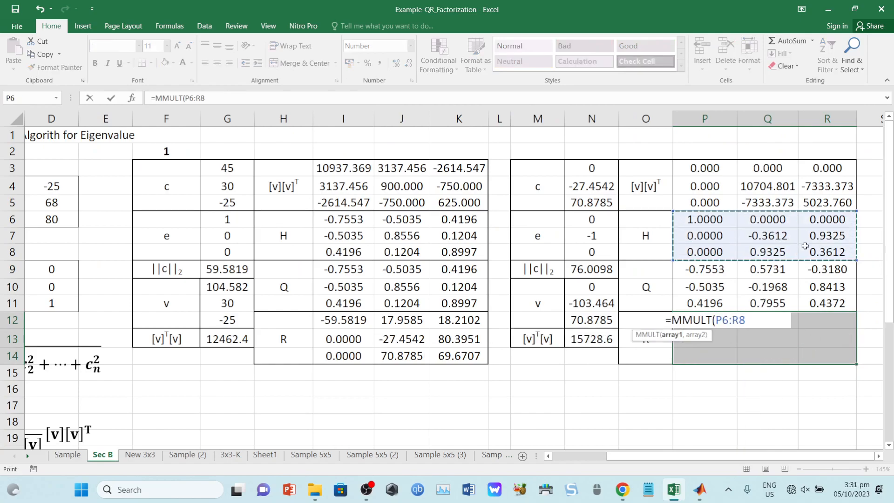
text(,)
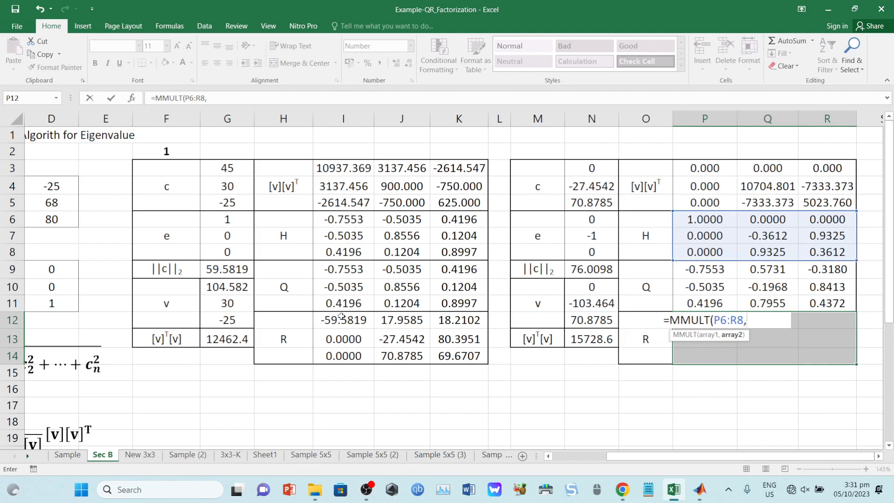
drag(341, 317, 463, 349)
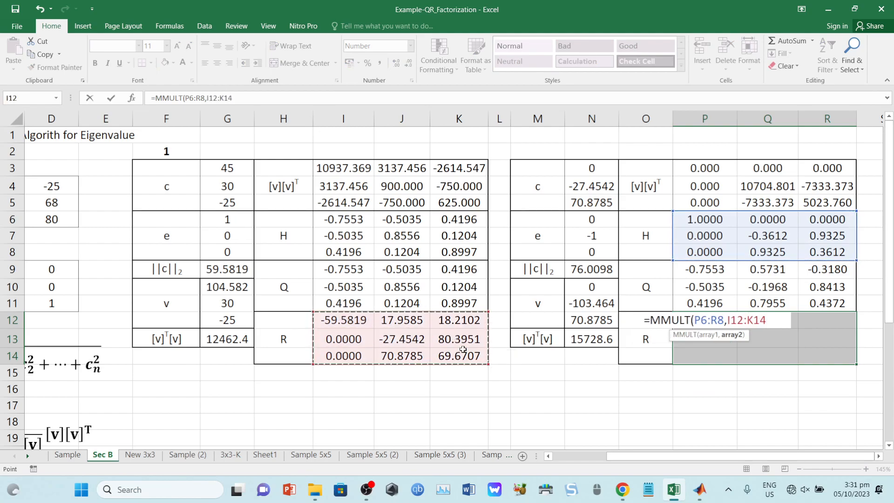
text())
key(ctrl+shift+Return)
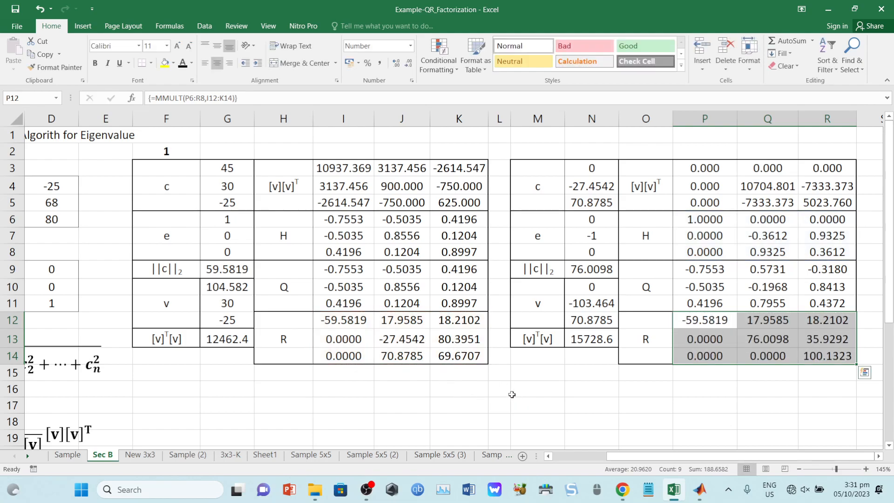
Check the entries below the diagonal of the second block's R matrix, and its Q and R labels
click(621, 418)
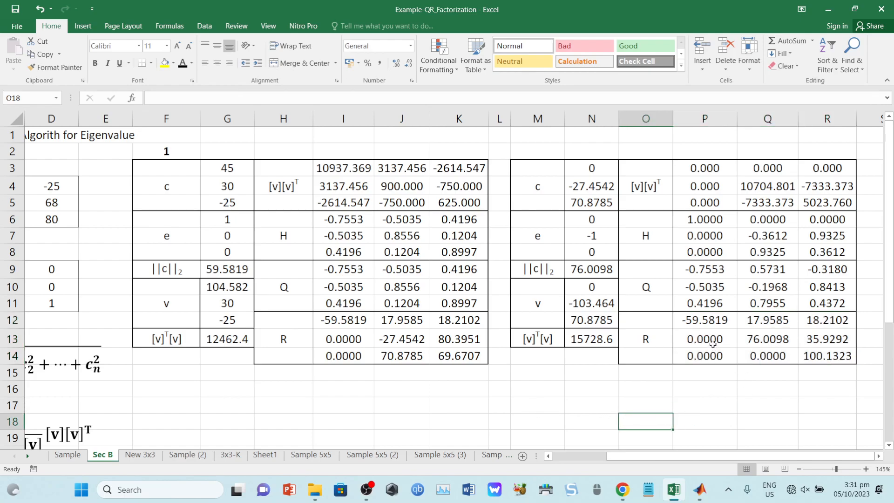
drag(713, 344, 713, 357)
ctrl+click(770, 359)
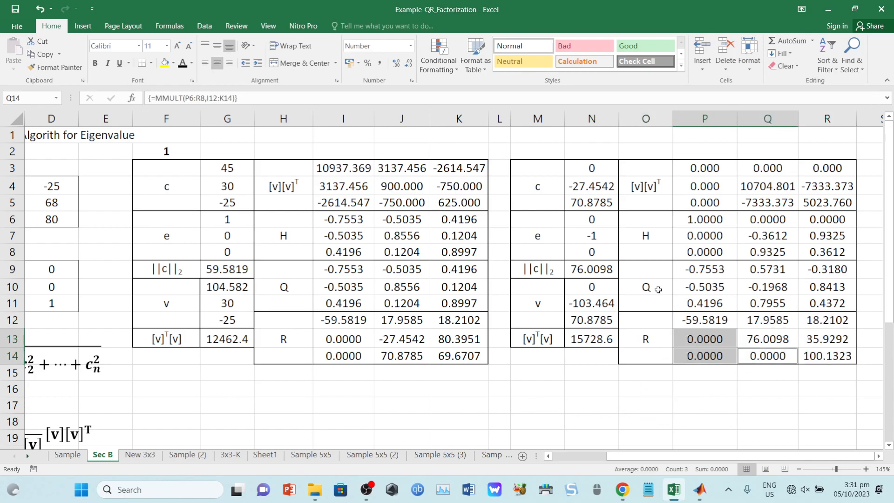
click(647, 286)
ctrl+click(653, 339)
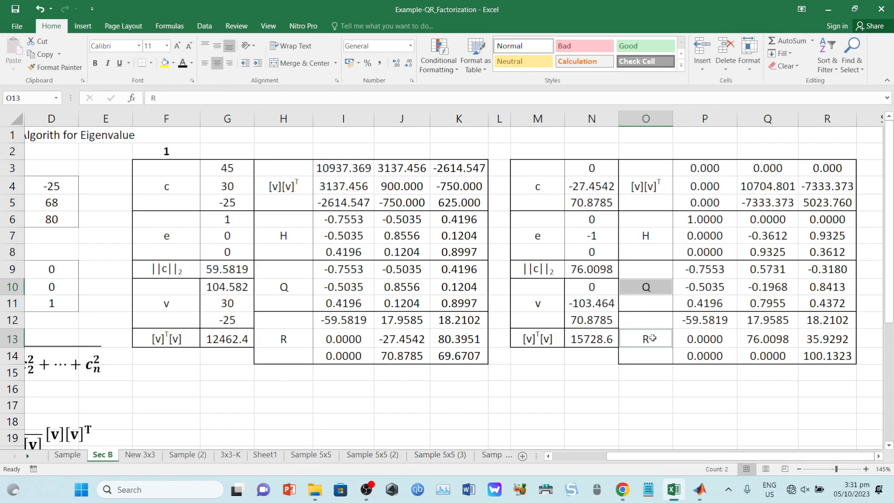
click(616, 397)
Copy the second block's R section O12:R14 directly below it to O15:R17
scroll(662, 328, down, 1)
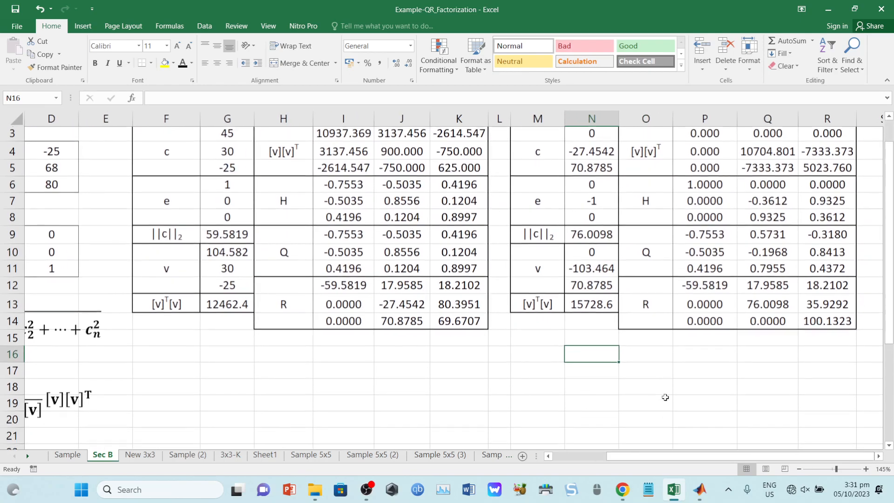
mouse_move(652, 276)
mouse_down()
mouse_move(780, 306)
mouse_move(839, 309)
mouse_up()
key(ctrl+c)
click(669, 328)
key(Return)
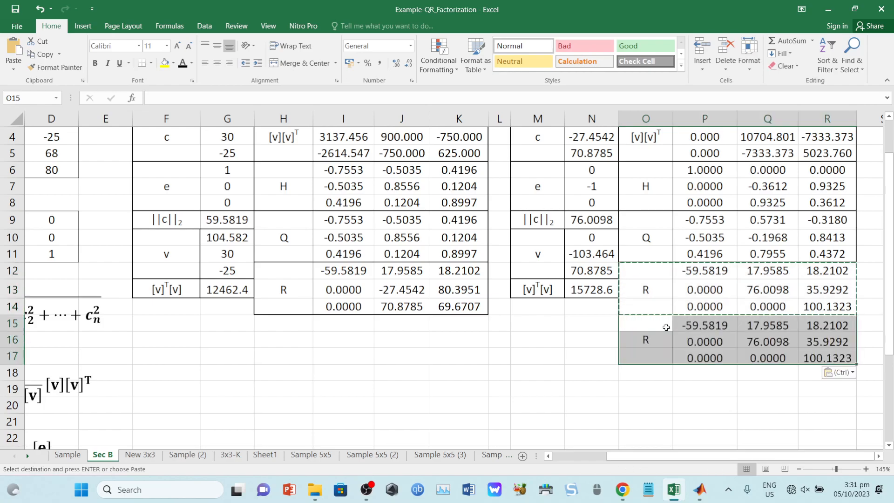
Relabel the pasted section in O16 as ANEW, with NEW formatted as a subscript
click(667, 340)
text(ANEW)
click(665, 411)
click(651, 335)
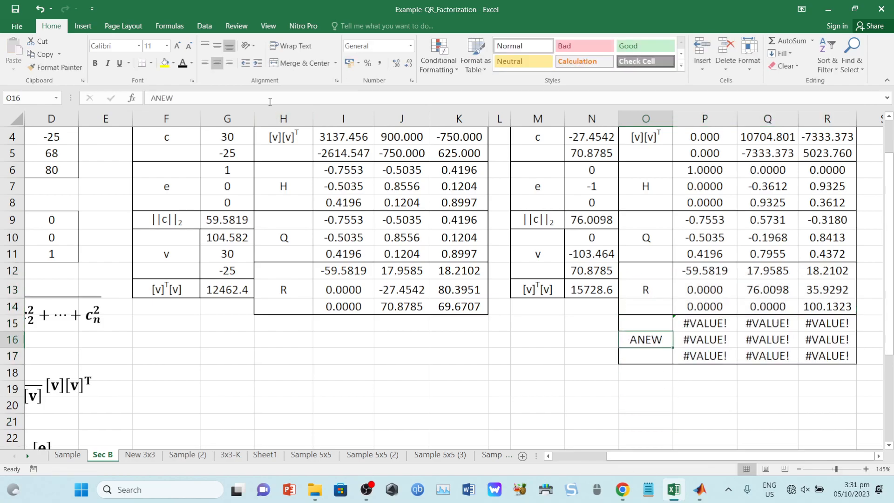
right_click(158, 97)
click(191, 179)
click(76, 208)
click(264, 301)
drag(549, 384, 550, 377)
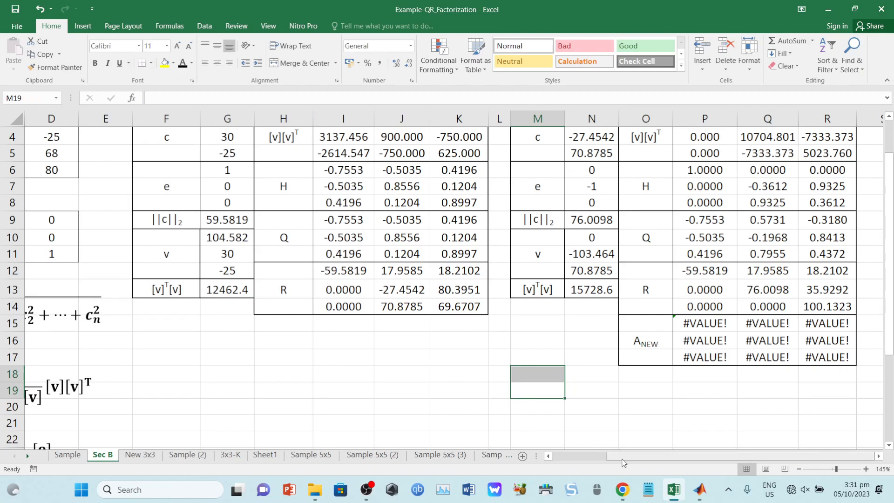
Check the New A formula in the notes below the matrices
drag(621, 458, 456, 445)
scroll(154, 400, down, 2)
drag(148, 420, 186, 419)
click(620, 403)
drag(730, 459, 785, 459)
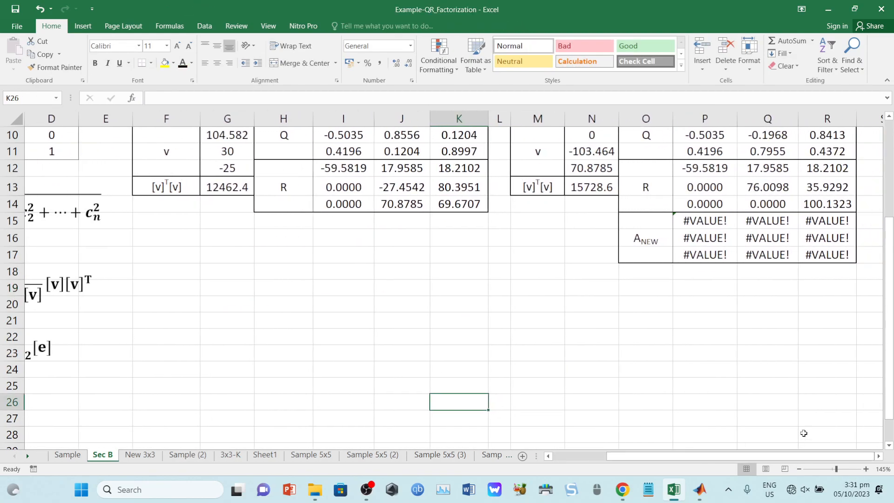
Replace the pasted values in P15:R17 with the array formula =MMULT(P12:R14,P9:R11) for the new A matrix
scroll(742, 310, up, 2)
drag(715, 326, 816, 354)
key(Delete)
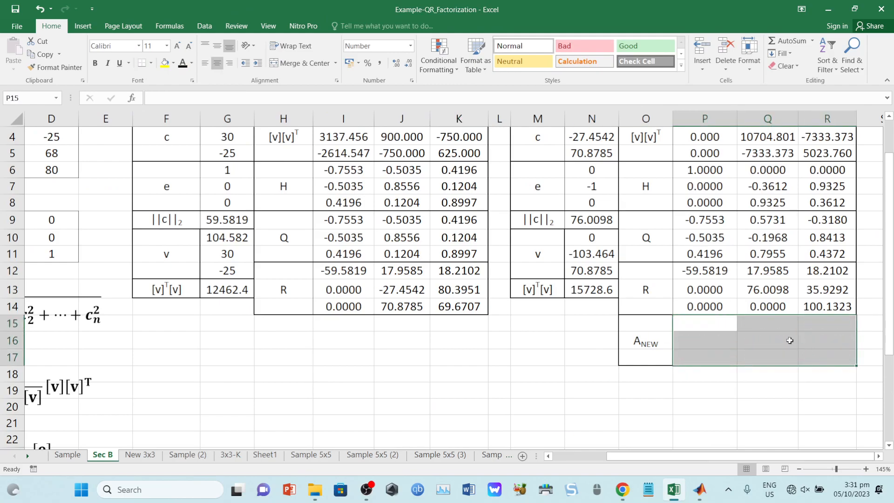
text(=mmult)
key(Tab)
drag(732, 275, 808, 305)
text(,)
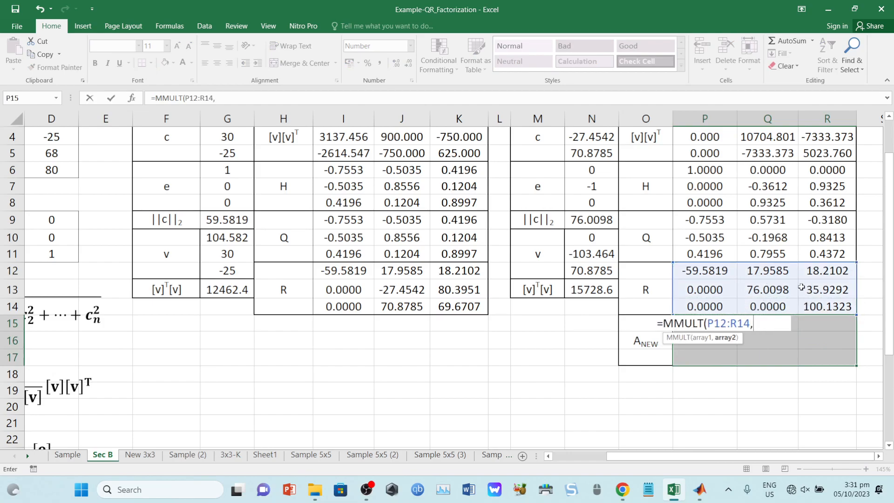
drag(717, 225, 813, 250)
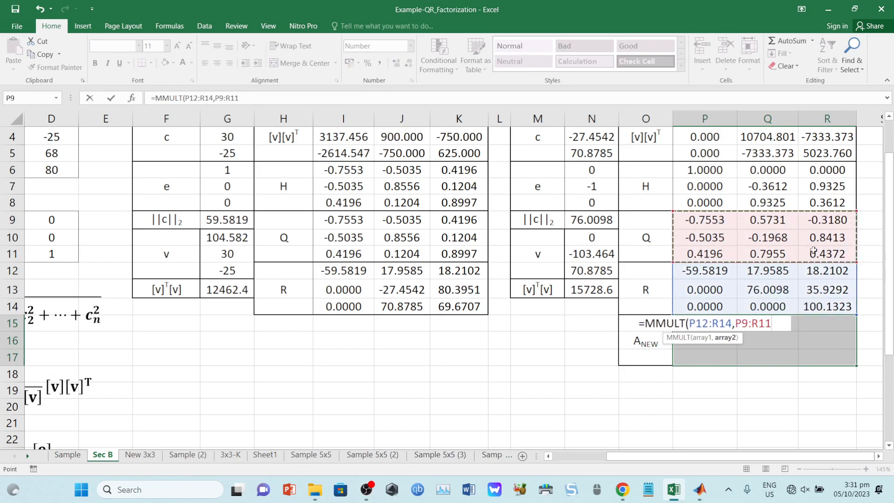
text())
key(ctrl+shift+Return)
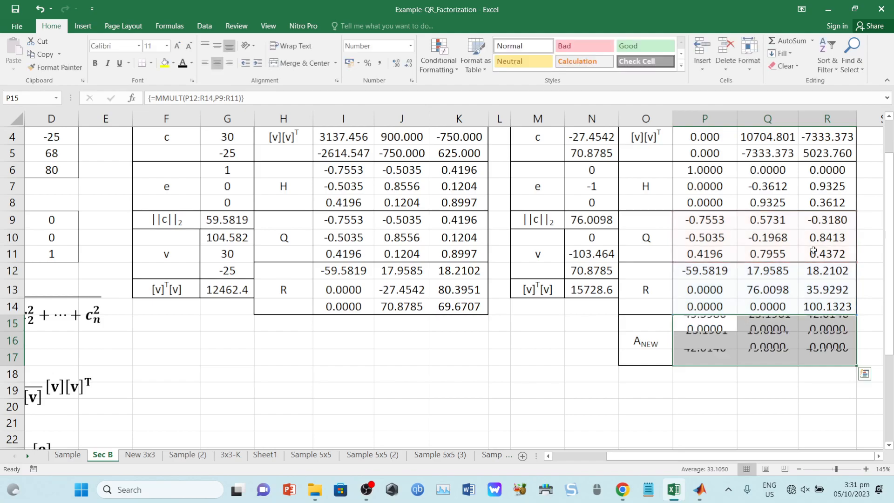
Fill the diagonal cells P15, Q16 and R17 of the new A matrix with yellow
click(474, 373)
drag(771, 456, 706, 457)
scroll(333, 406, up, 1)
scroll(595, 403, down, 2)
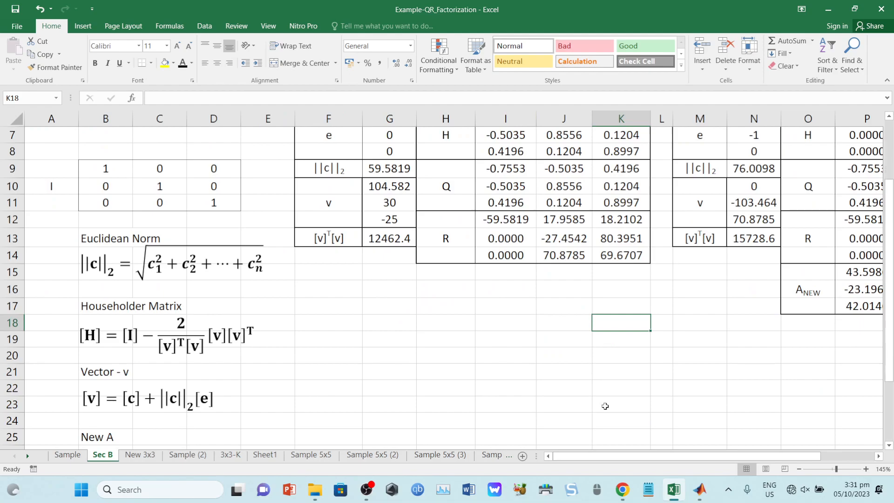
scroll(777, 353, right, 3)
drag(721, 278, 782, 295)
click(744, 283)
click(713, 278)
ctrl+click(764, 288)
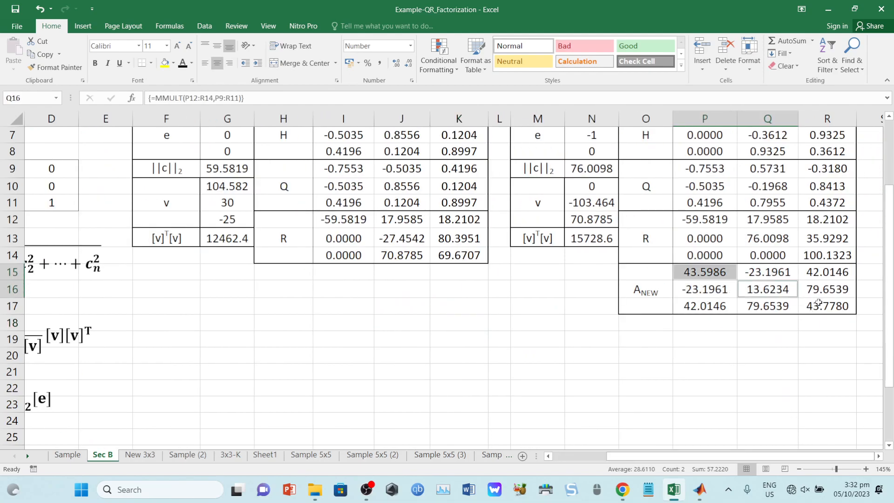
ctrl+click(818, 302)
click(167, 64)
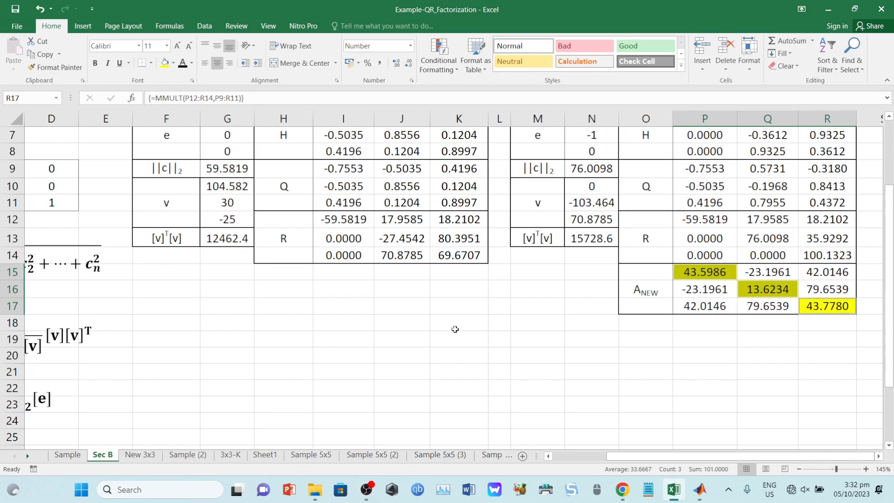
click(739, 337)
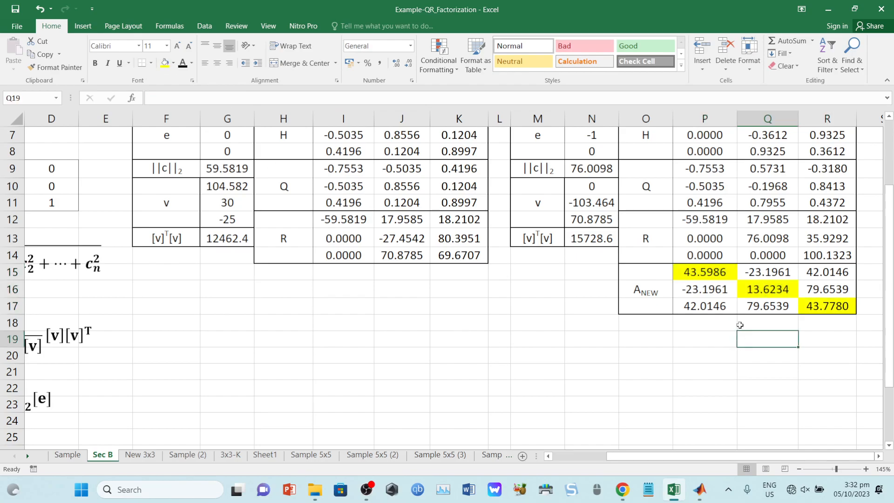
Set the font color of the below-diagonal cells P16, P17 and Q17 of the new A matrix to red
click(726, 299)
ctrl+click(726, 305)
ctrl+click(791, 309)
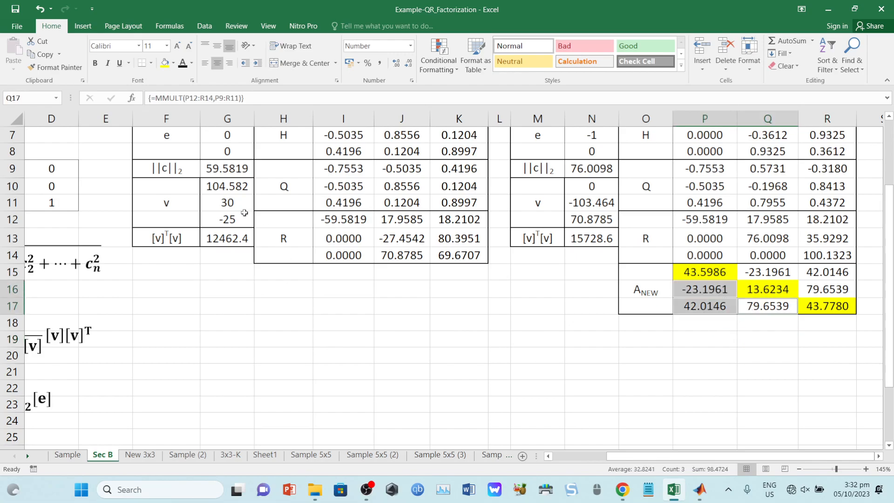
click(192, 64)
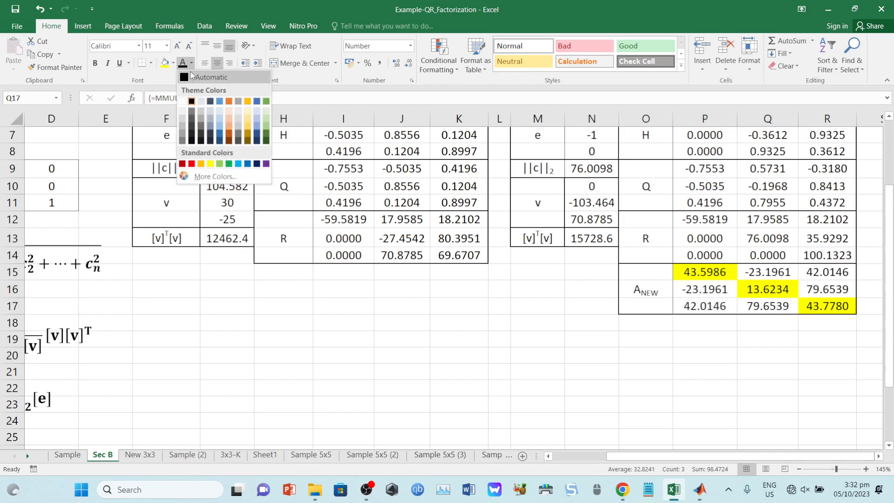
click(191, 164)
click(361, 327)
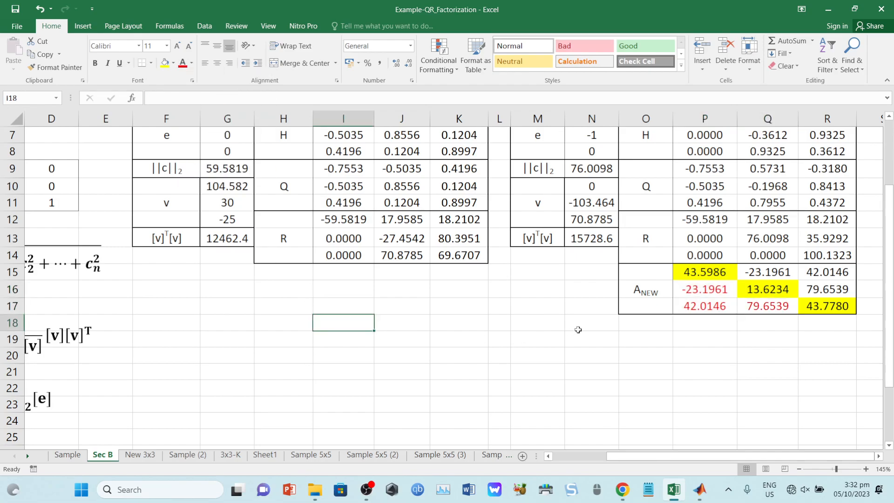
Examine the diagonal cells and the below-diagonal cells of the new A matrix in P15:R17
click(698, 275)
ctrl+click(764, 291)
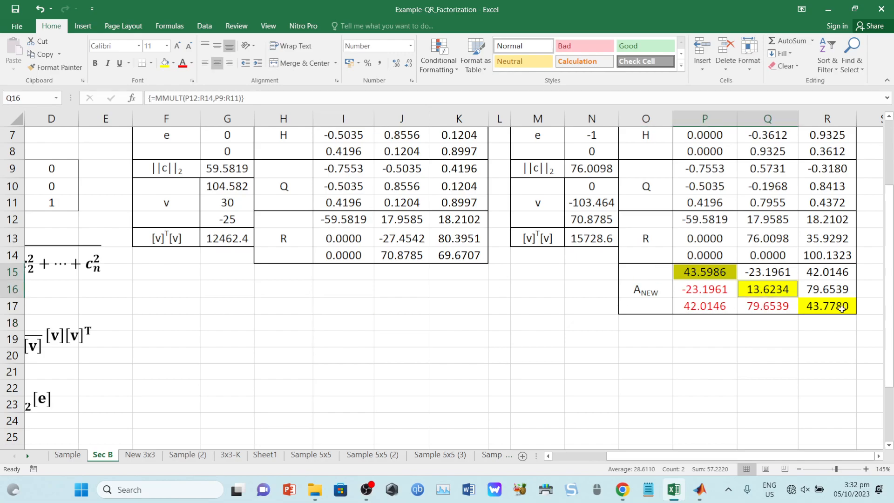
ctrl+click(847, 309)
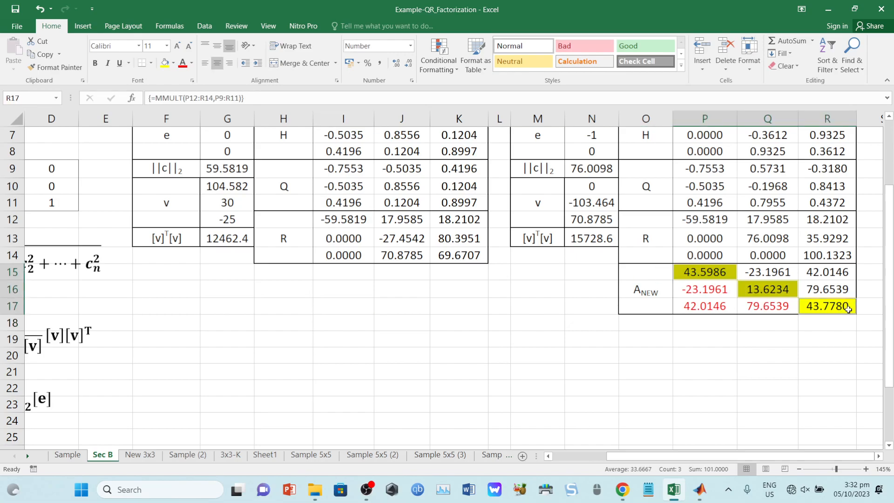
click(793, 334)
click(683, 292)
click(698, 307)
click(762, 306)
Copy the whole first iteration block F2:R17 and paste it below, starting at F18
scroll(723, 355, up, 2)
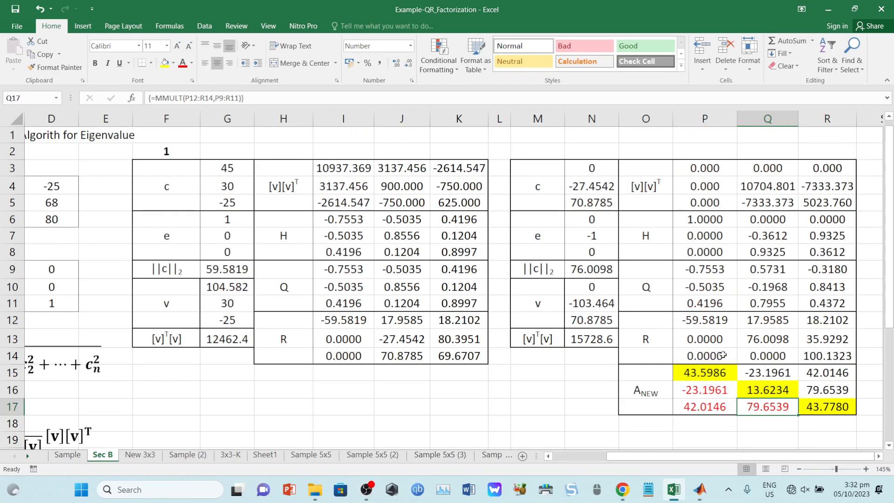
drag(188, 148, 806, 407)
key(ctrl+c)
scroll(449, 395, down, 1)
click(185, 379)
key(ctrl+v)
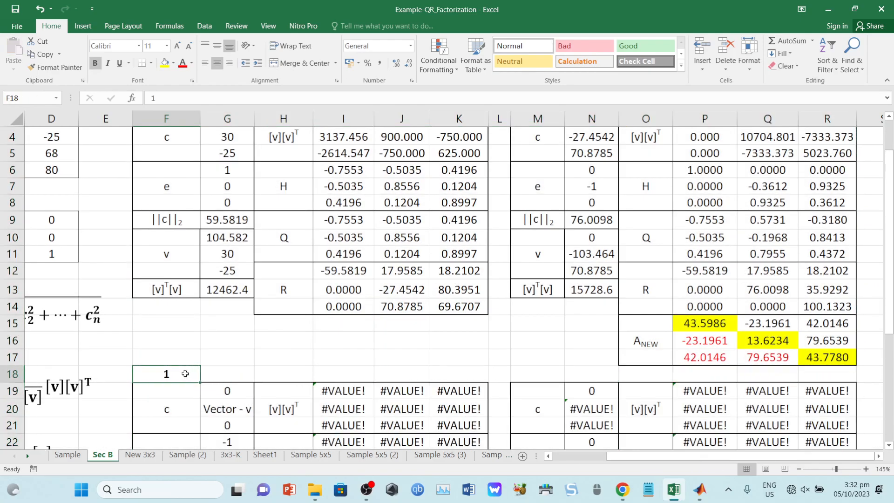
Number the pasted iteration block by entering the formula =F2+1 in F18
text(=)
scroll(204, 220, up, 1)
click(188, 150)
text(+1)
key(Return)
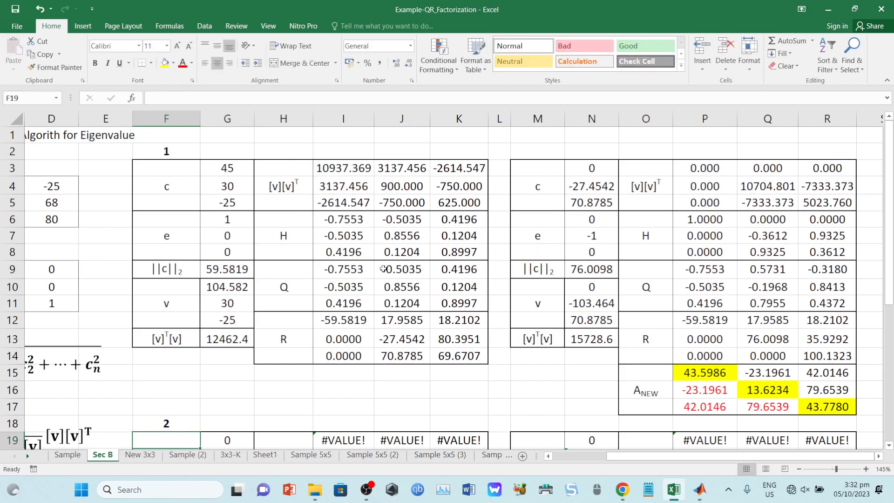
Clear the c vector cells G19:G21 of the second iteration
scroll(385, 270, down, 4)
scroll(384, 270, down, 1)
drag(239, 236, 227, 273)
key(Delete)
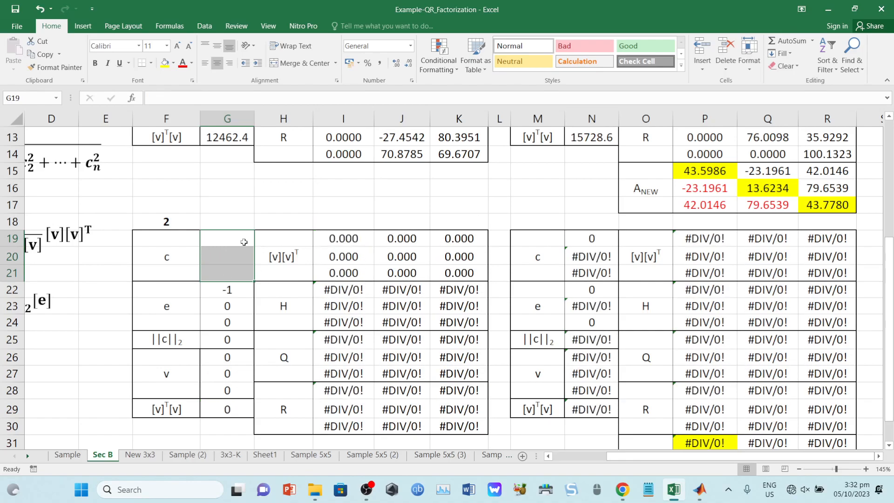
text(=)
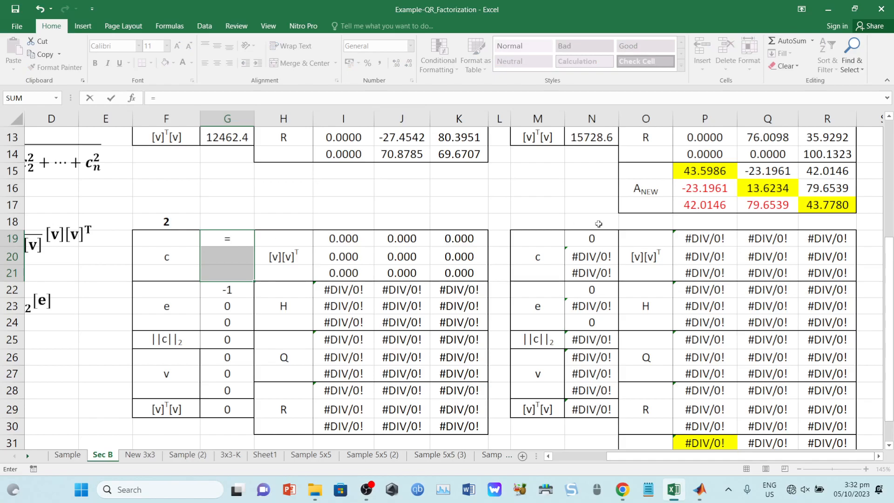
drag(702, 175, 702, 202)
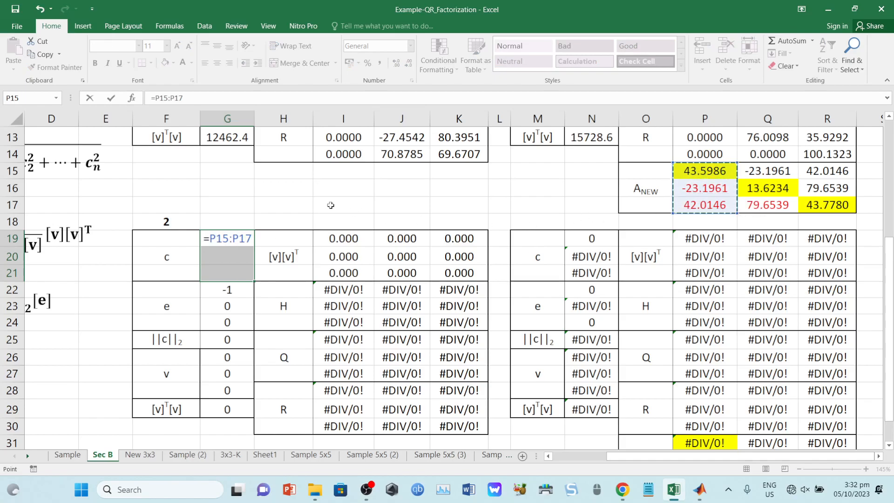
key(Escape)
Compare the first column of the original matrix A in B4:B6 with the first column of the new A matrix in P15:P17
scroll(536, 429, up, 4)
drag(613, 455, 552, 455)
drag(112, 187, 112, 222)
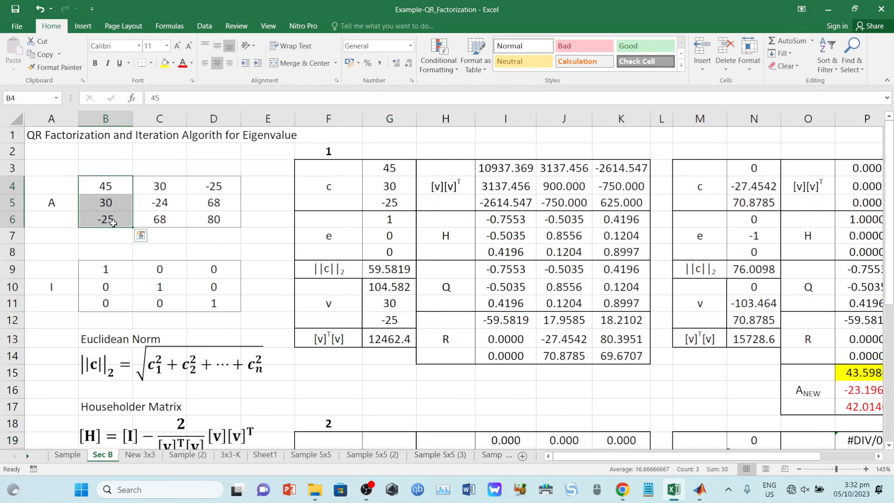
drag(858, 378, 861, 408)
drag(814, 455, 839, 457)
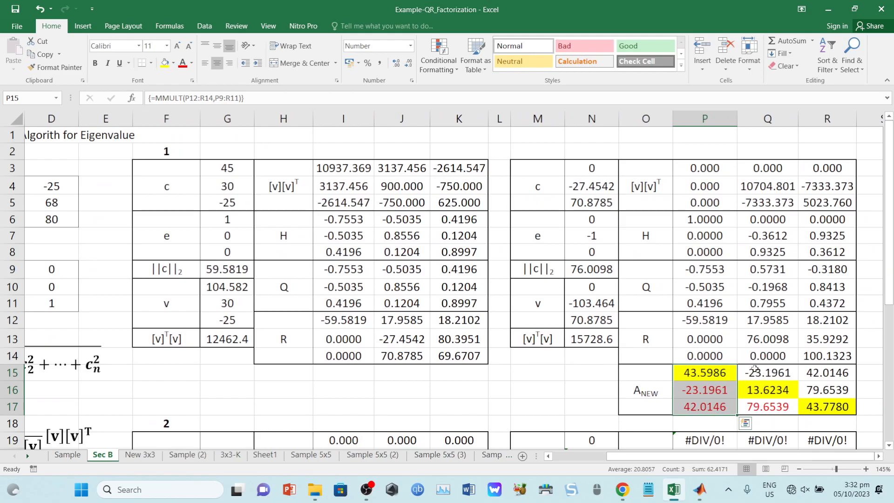
Try the array formula =P15:P17 in the second iteration's c vector G19:G21, and clear it again
scroll(754, 371, down, 2)
scroll(505, 395, left, 3)
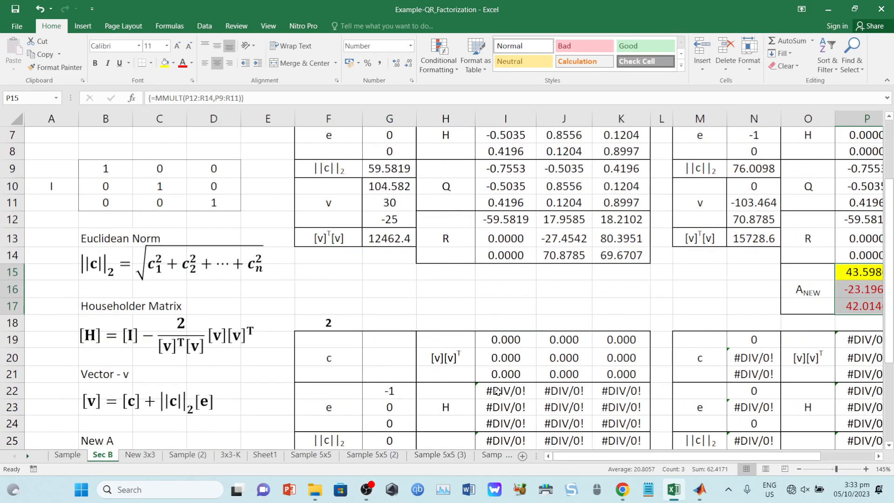
drag(402, 336, 399, 373)
text(=)
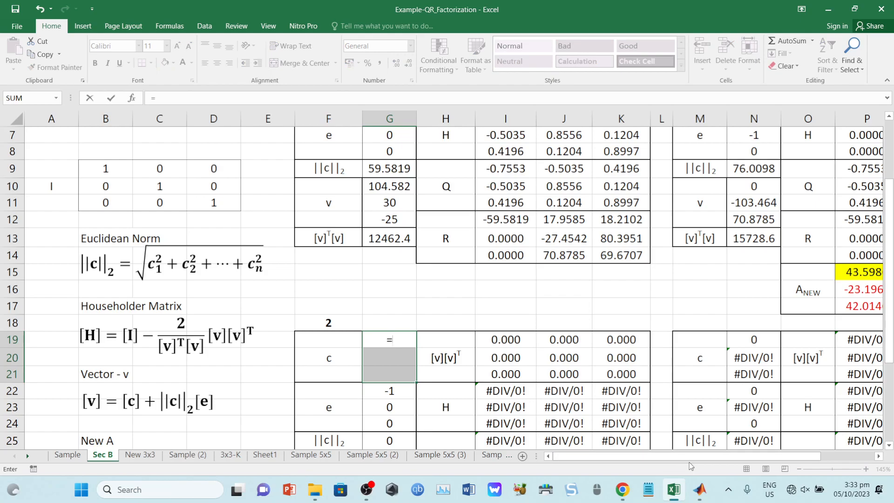
drag(745, 457, 766, 456)
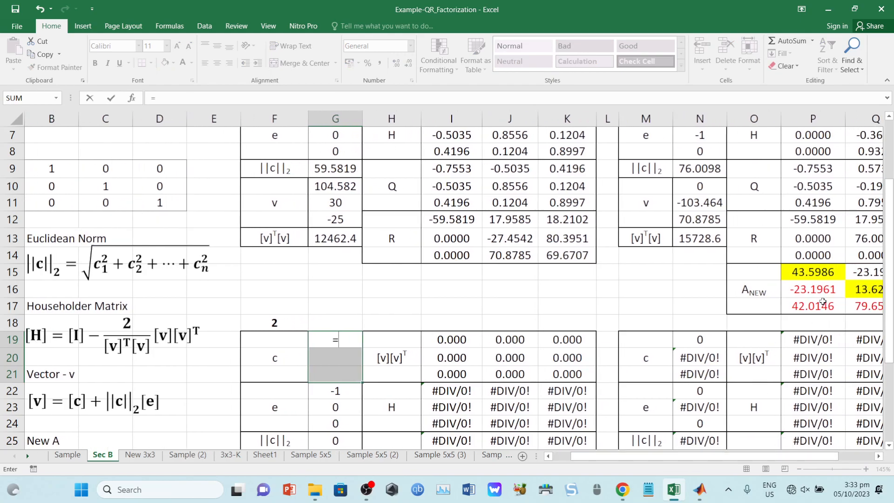
drag(814, 273, 830, 305)
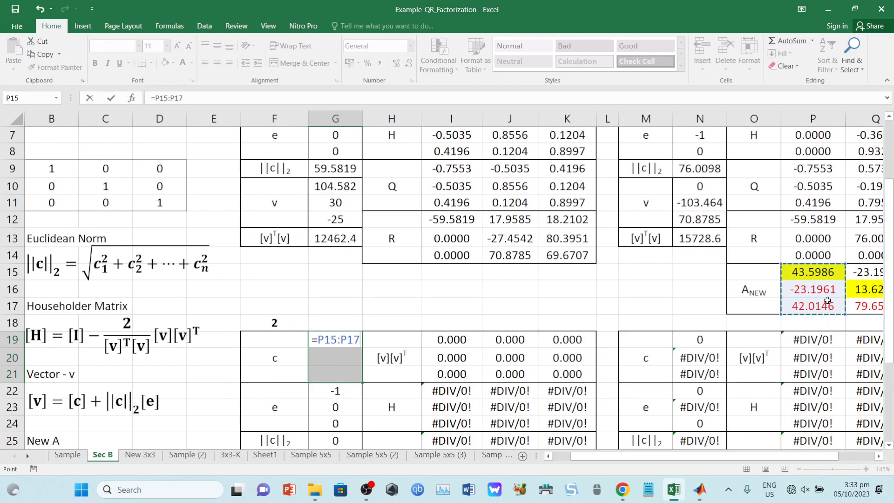
key(ctrl+shift+Return)
click(451, 274)
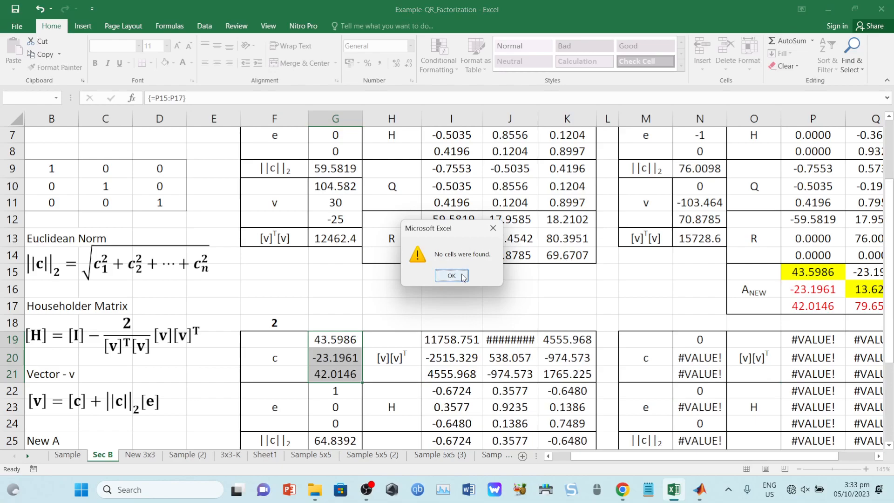
key(Delete)
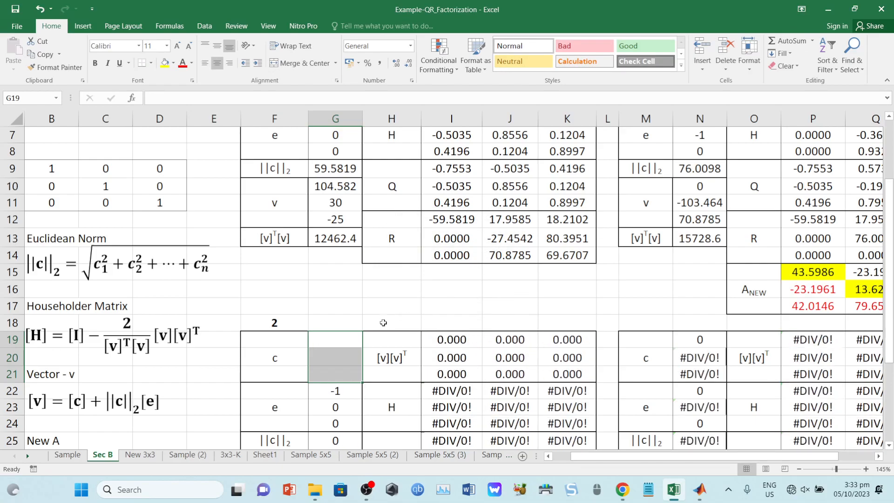
Fill the second iteration's c vector G19:G21 with the array formula =P15:P17
text(=)
drag(825, 275, 823, 303)
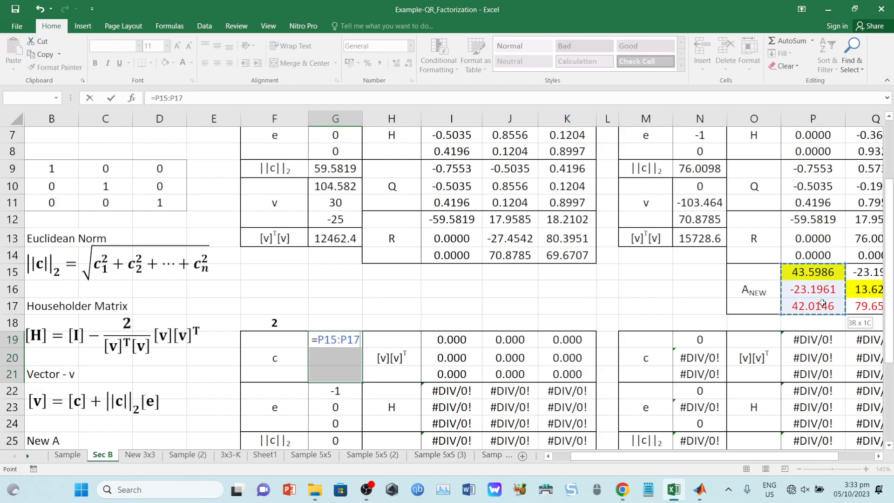
key(ctrl+shift+Return)
click(502, 288)
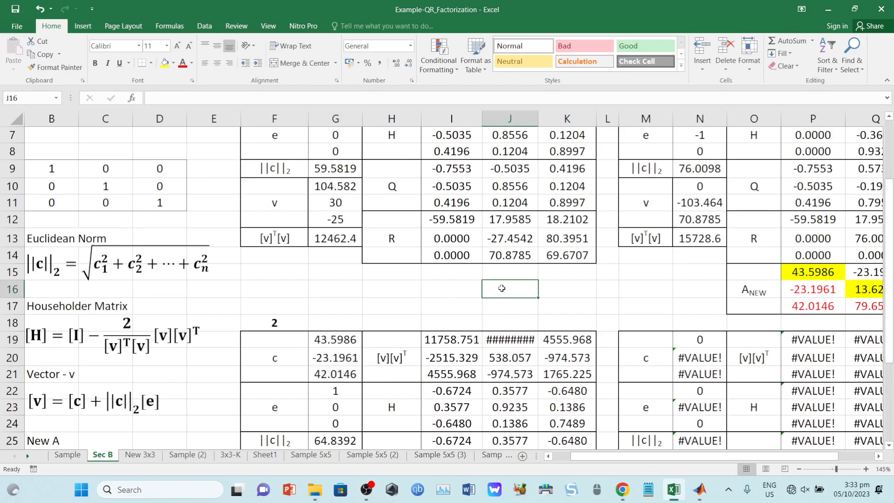
Auto-fit the width of column J so the [v][v]T values fit
scroll(501, 288, down, 3)
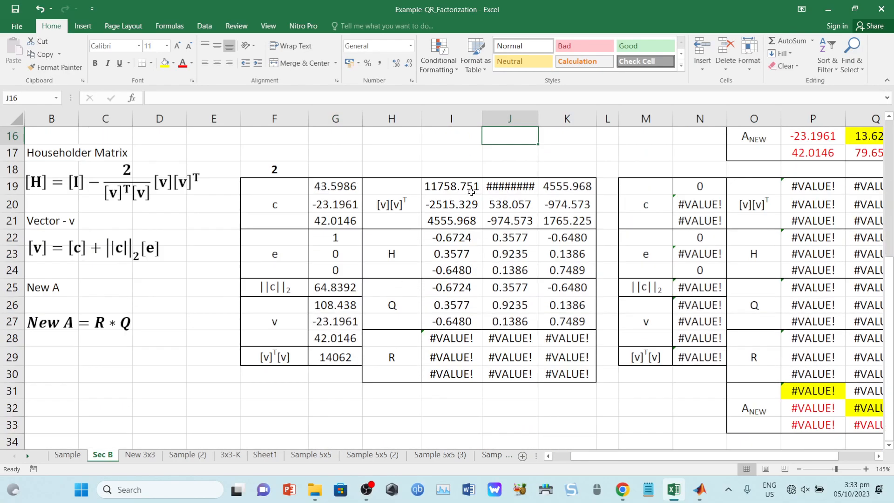
click(471, 193)
double_click(538, 119)
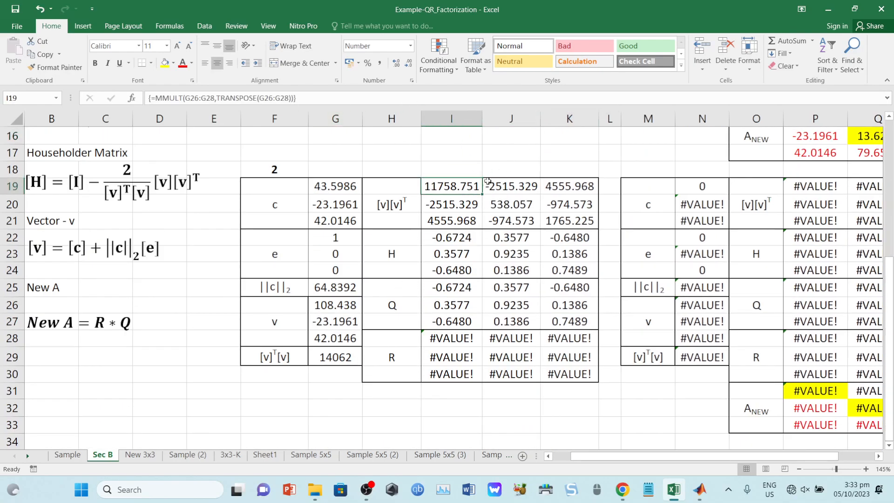
Check the formulas of the second iteration's c vector and the first e vector cell, G22
scroll(497, 174, up, 2)
click(331, 293)
click(327, 101)
key(Escape)
key(Down)
key(Down)
key(Down)
click(318, 103)
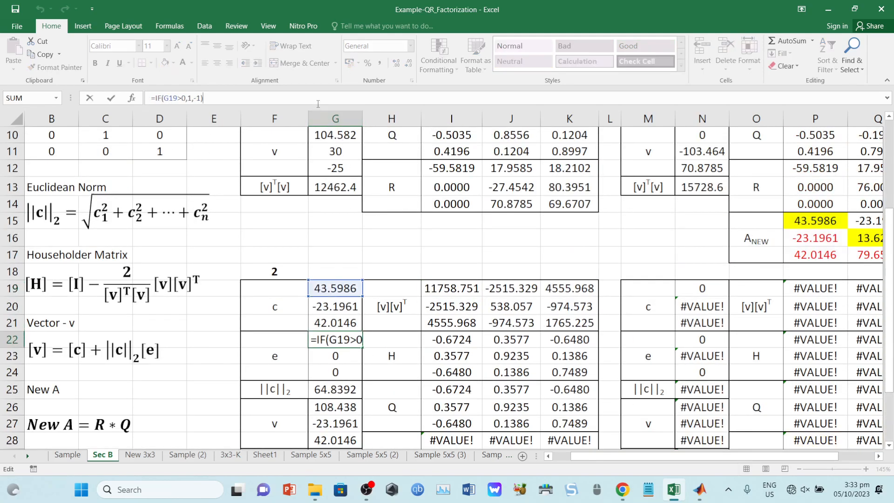
key(Return)
scroll(347, 209, down, 2)
click(349, 191)
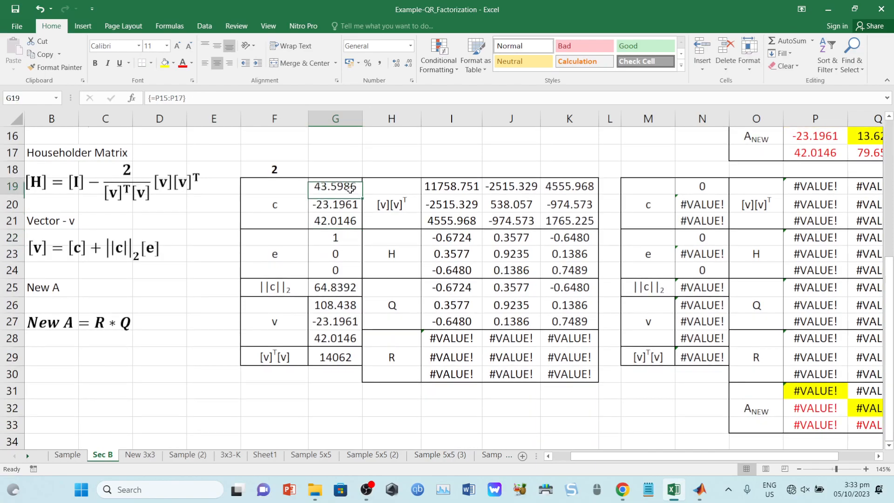
click(348, 241)
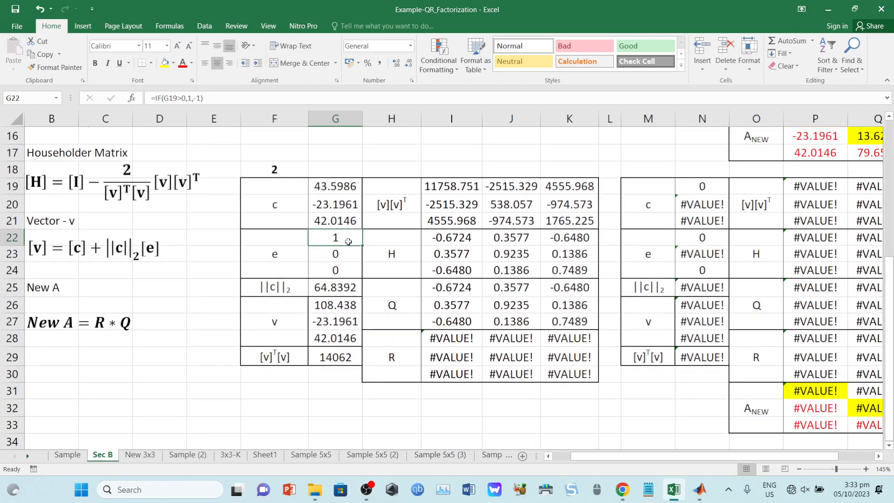
Check the second iteration's formulas for the norm, the v vector, [v]T[v] and the [v][v]T, H and Q matrices
click(342, 288)
click(274, 102)
drag(335, 305, 335, 338)
click(286, 98)
key(Escape)
click(335, 358)
click(306, 101)
key(Escape)
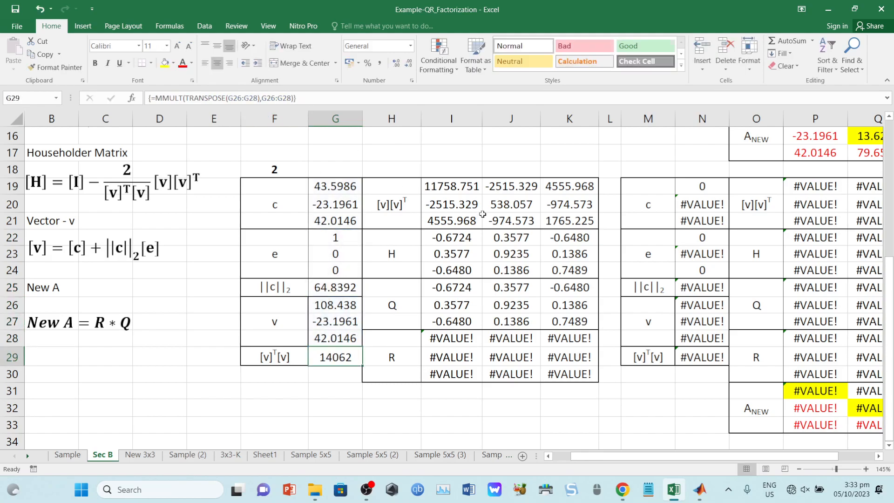
click(461, 189)
click(459, 238)
click(467, 303)
Inspect which ranges the array formula of the second iteration's R matrix in I28:K30 refers to
click(435, 344)
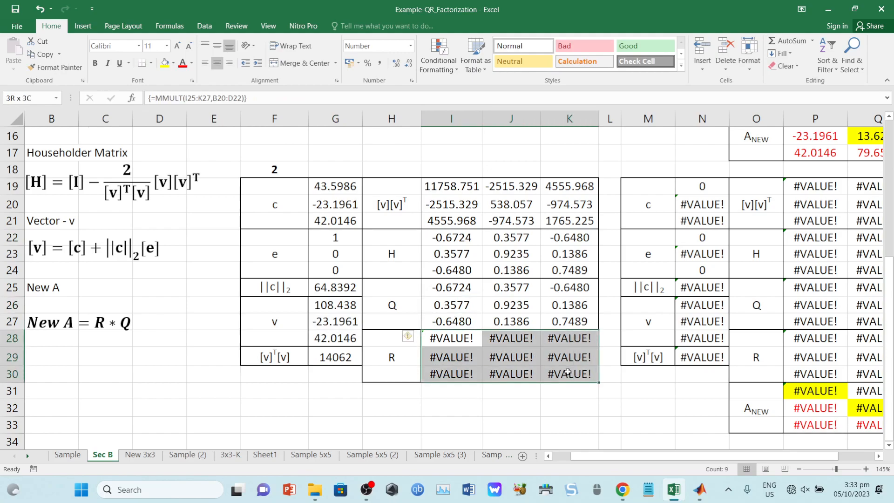
key(F2)
mouse_move(887, 270)
mouse_down()
mouse_move(883, 139)
mouse_move(886, 260)
mouse_up()
key(ctrl+shift+Return)
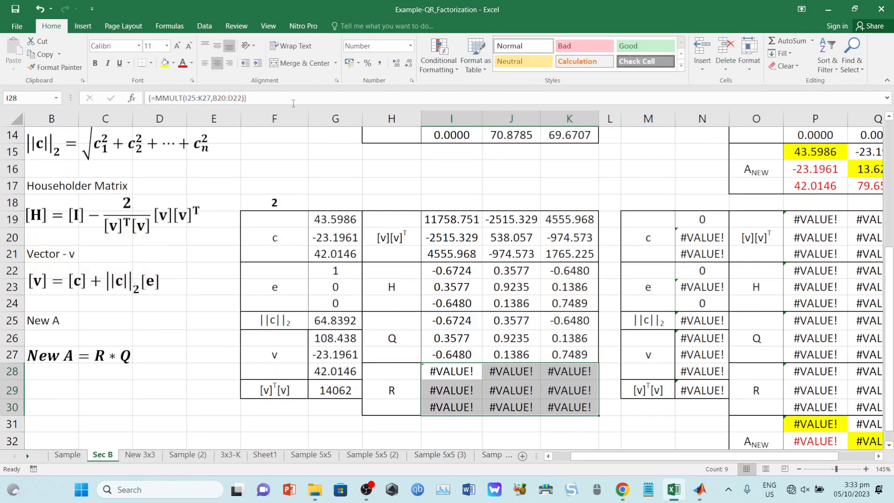
key(F2)
mouse_move(890, 312)
mouse_down()
mouse_move(891, 205)
mouse_move(889, 310)
mouse_up()
key(ctrl+shift+Return)
Replace the R matrix formula in I28:K30 with the array formula =MMULT(I25:K27,P15:R17)
key(Delete)
text(=mm)
text(jul)
key(BackSpace)
key(BackSpace)
key(BackSpace)
text(ul)
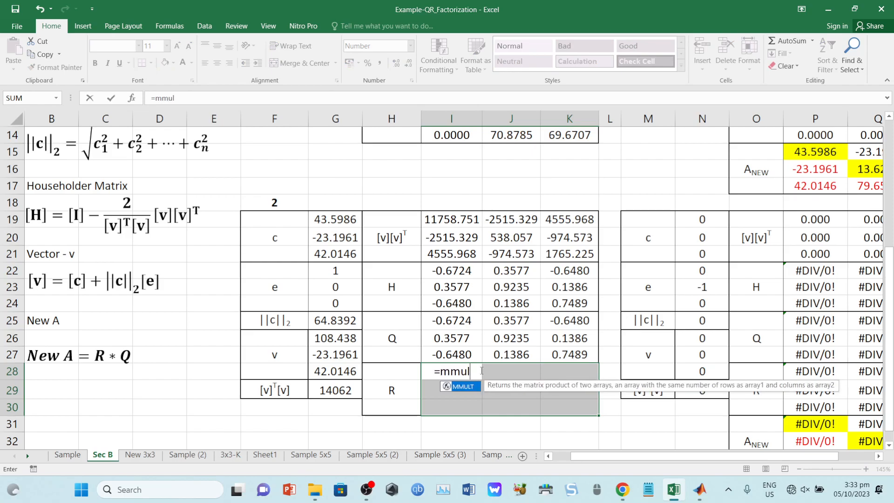
key(Tab)
drag(445, 321, 570, 354)
text(,)
drag(889, 258, 889, 135)
drag(702, 453, 738, 454)
drag(712, 363, 812, 404)
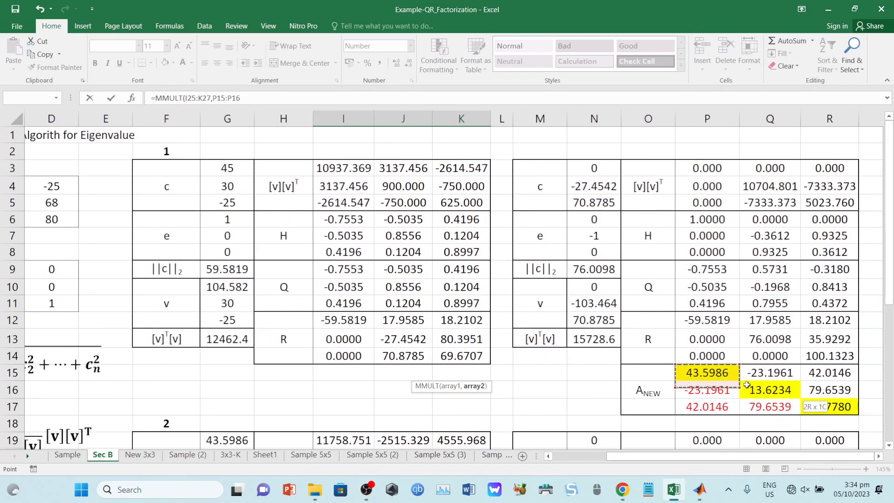
drag(890, 301, 891, 393)
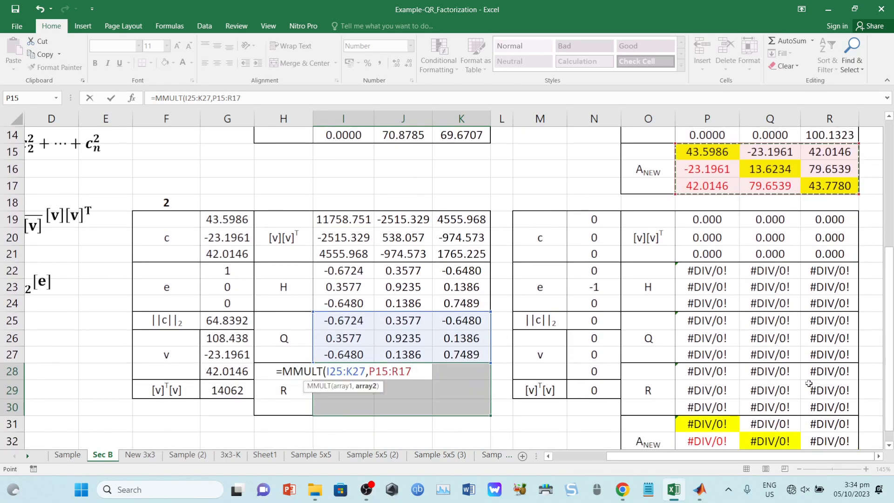
text())
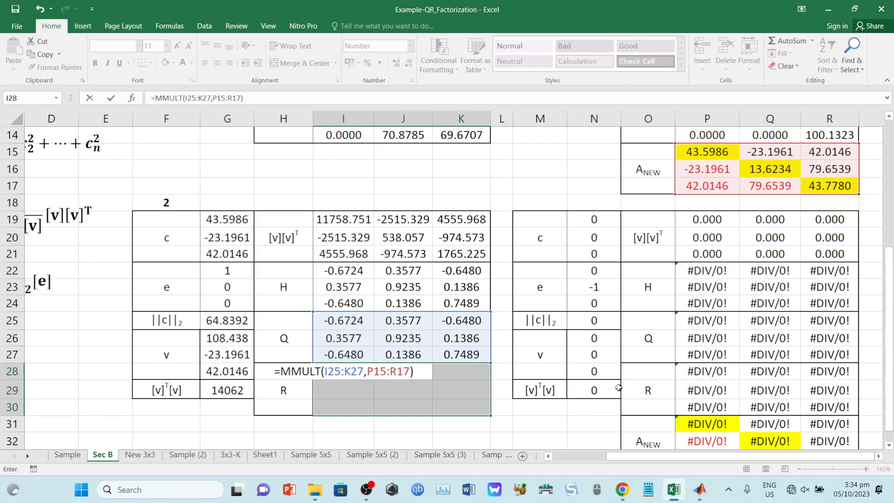
key(ctrl+shift+Return)
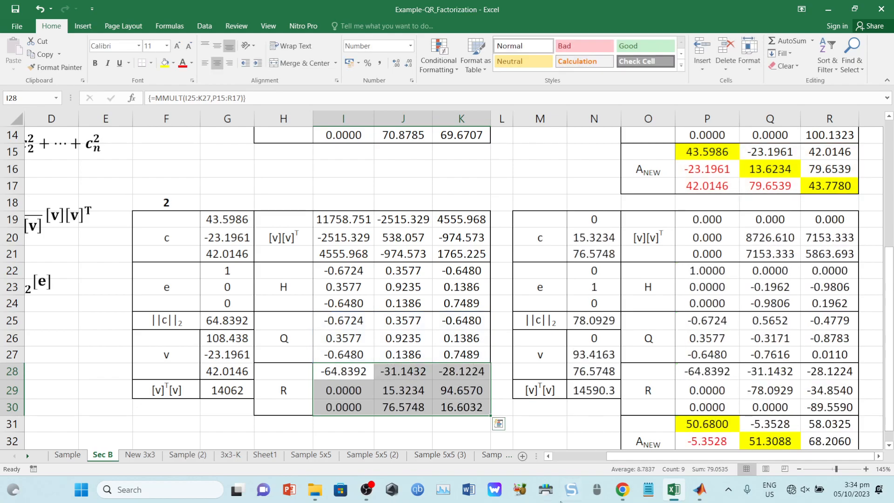
Examine the diagonal and below-diagonal values of the second iteration's new A matrix
scroll(371, 415, down, 3)
drag(751, 272, 831, 306)
click(804, 337)
click(720, 294)
drag(717, 306, 768, 308)
Copy the second iteration block F18:R33 and paste it at F34 as iteration 3
scroll(738, 356, up, 2)
click(400, 285)
scroll(399, 273, up, 3)
drag(193, 253, 839, 426)
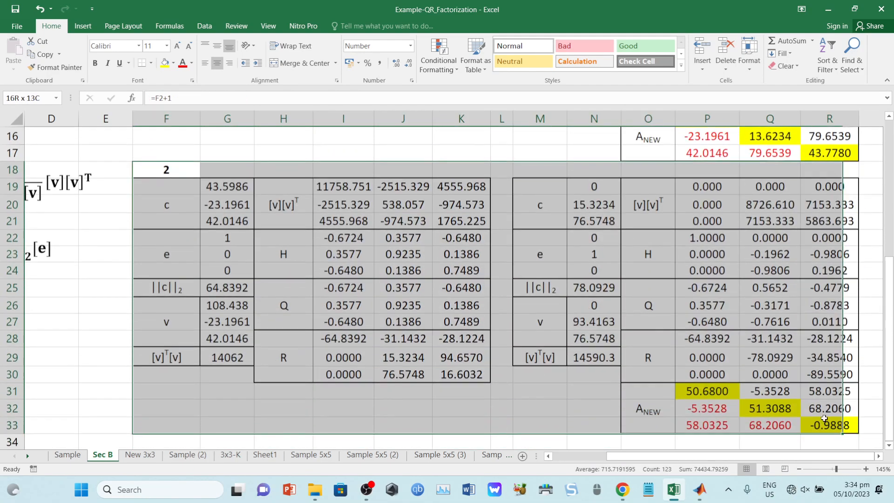
key(ctrl+c)
scroll(234, 278, down, 3)
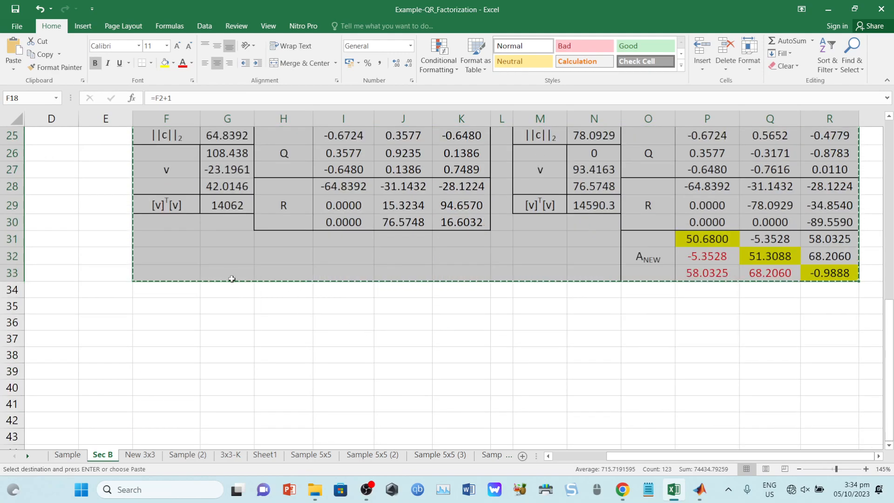
click(191, 285)
key(ctrl+v)
Paste the copied iteration block at F50 and F66 to add iterations 4 and 5
scroll(203, 303, down, 4)
scroll(203, 304, down, 1)
click(200, 304)
key(ctrl+v)
scroll(195, 303, down, 5)
click(188, 324)
key(ctrl+v)
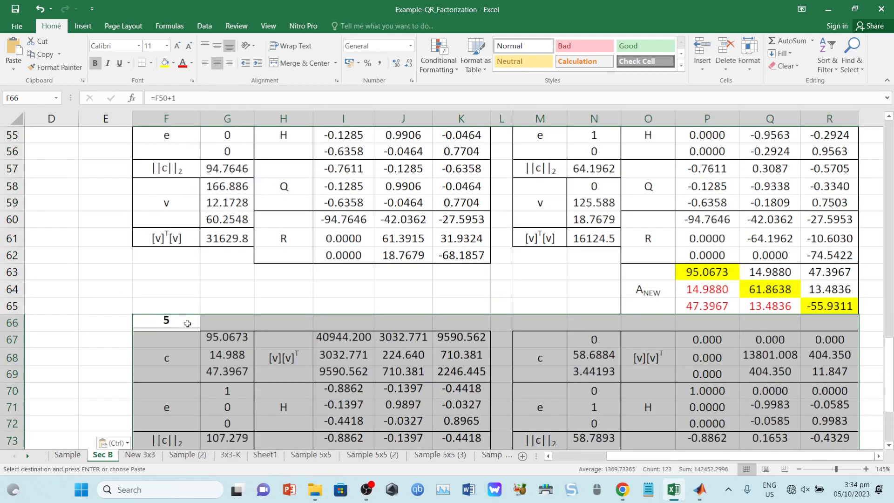
Examine the three diagonal values of the fifth iteration's new A matrix in P79:R81 and end the copy mode
scroll(638, 356, down, 4)
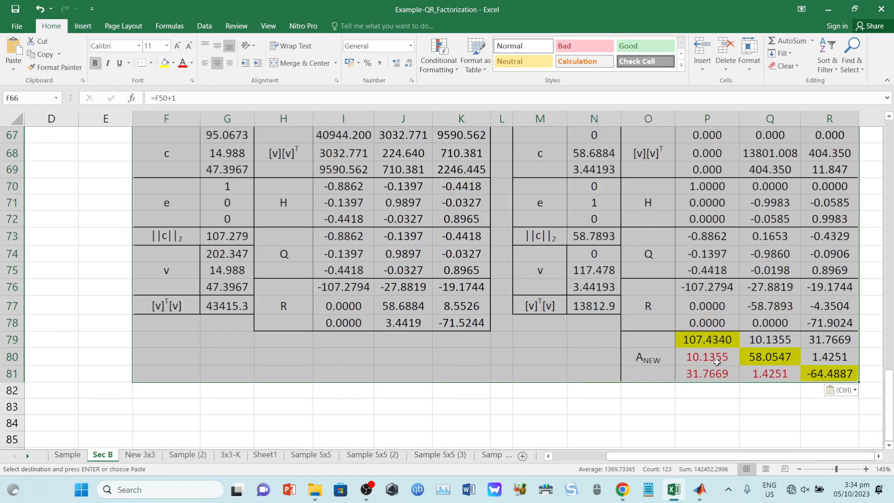
scroll(398, 317, down, 1)
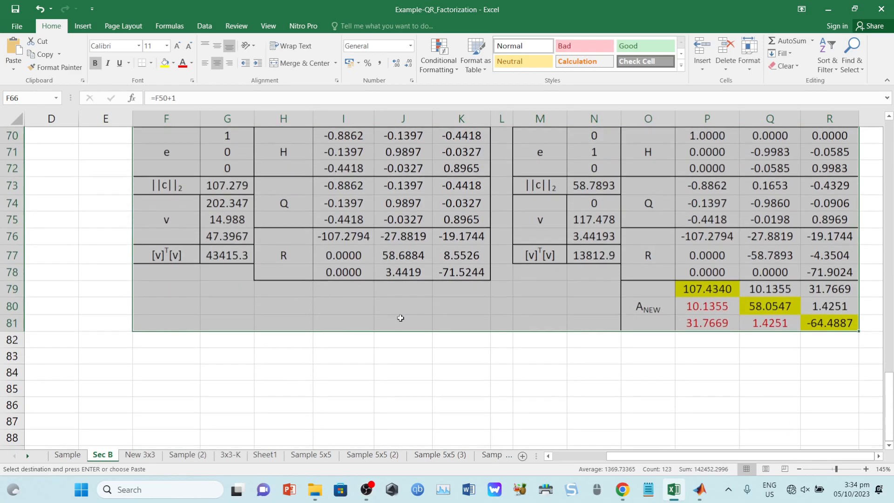
click(701, 289)
ctrl+click(754, 301)
ctrl+click(827, 318)
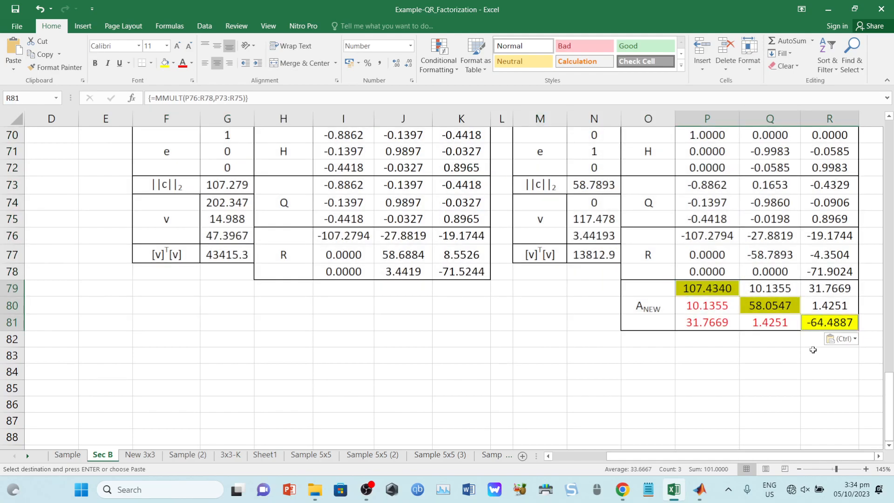
key(Escape)
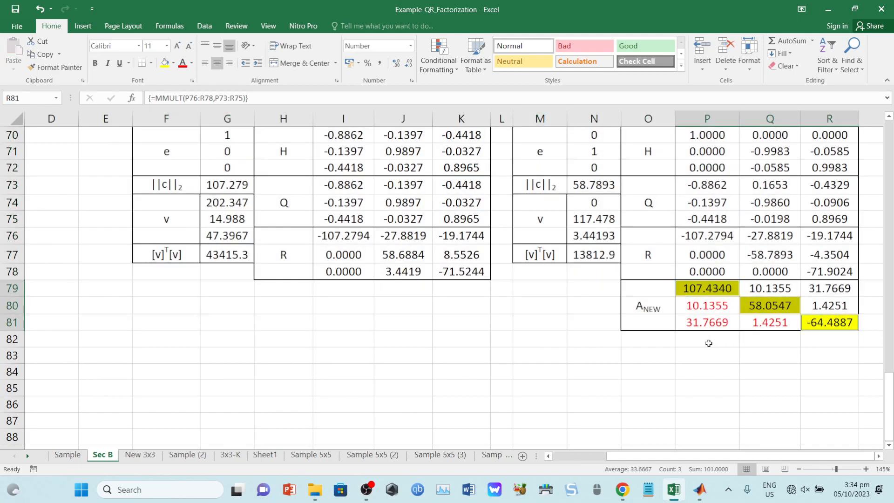
Copy the fifth iteration block F66:R81 and paste it at F82 as iteration 6
click(184, 338)
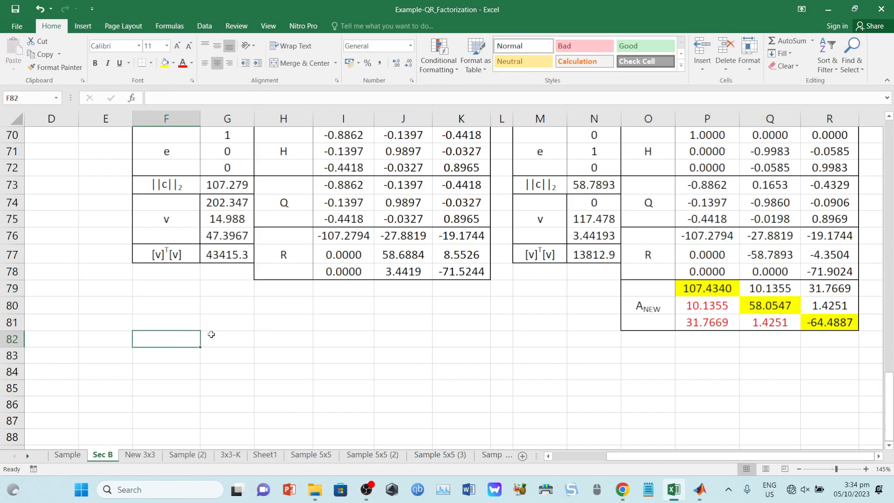
scroll(209, 326, up, 2)
drag(173, 173, 855, 192)
key(ctrl+c)
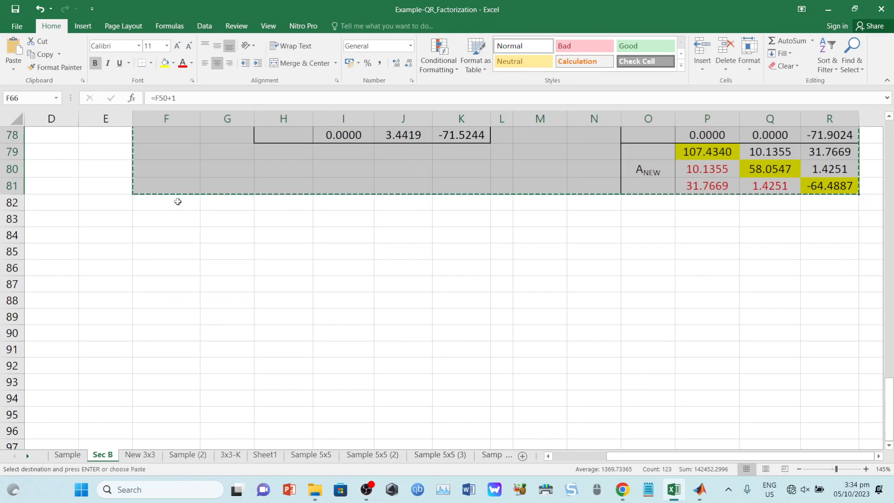
click(178, 201)
key(ctrl+v)
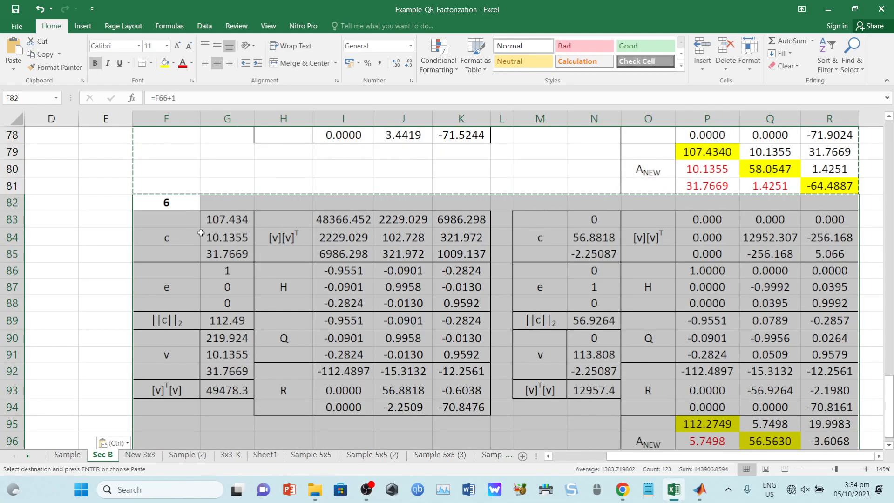
Paste the copied iteration block at F98 and F114 to add iterations 7 and 8
scroll(200, 233, down, 2)
click(146, 375)
key(ctrl+v)
scroll(158, 368, down, 5)
click(168, 387)
key(ctrl+v)
scroll(178, 388, down, 5)
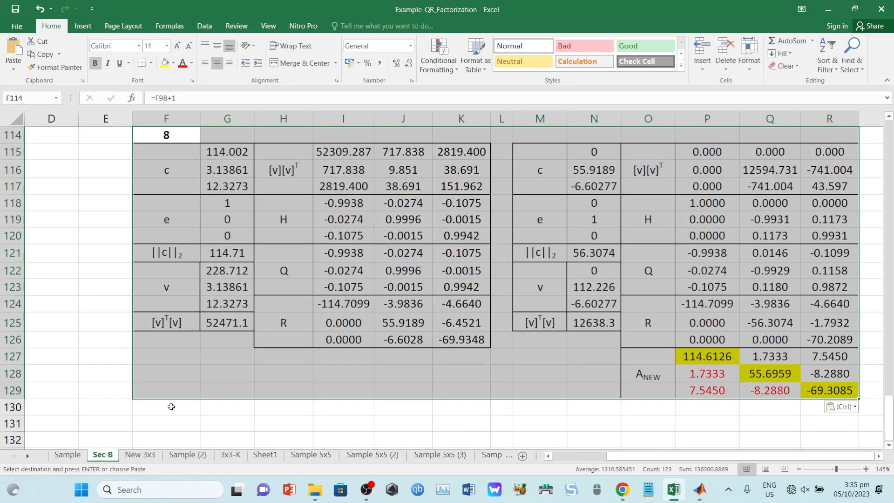
Add iterations 9 and 10 by pasting the copied block at F130 and F146
click(172, 406)
key(ctrl+v)
scroll(172, 405, down, 5)
click(174, 423)
key(ctrl+v)
scroll(182, 405, down, 5)
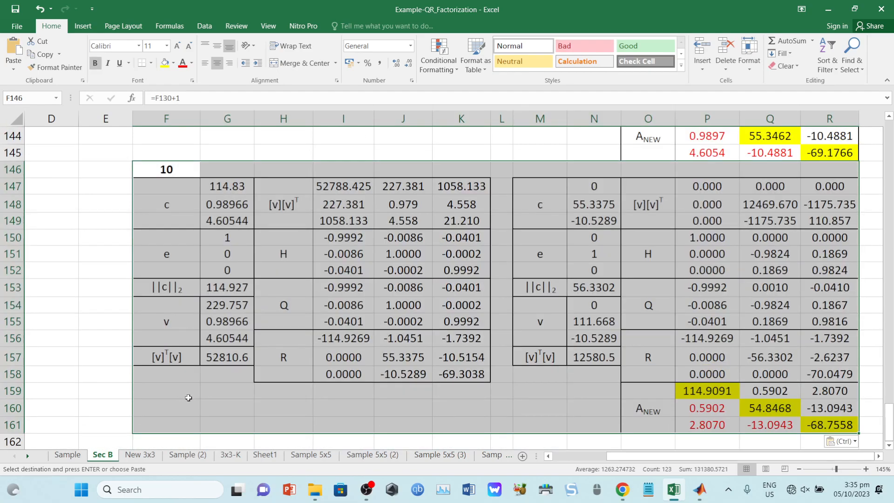
Paste the copied iteration block at F162, F178 and F194 to add iterations 11 to 13
scroll(189, 401, down, 2)
click(175, 343)
key(ctrl+v)
scroll(179, 350, down, 5)
click(185, 357)
key(ctrl+v)
scroll(183, 355, down, 6)
click(183, 326)
key(ctrl+v)
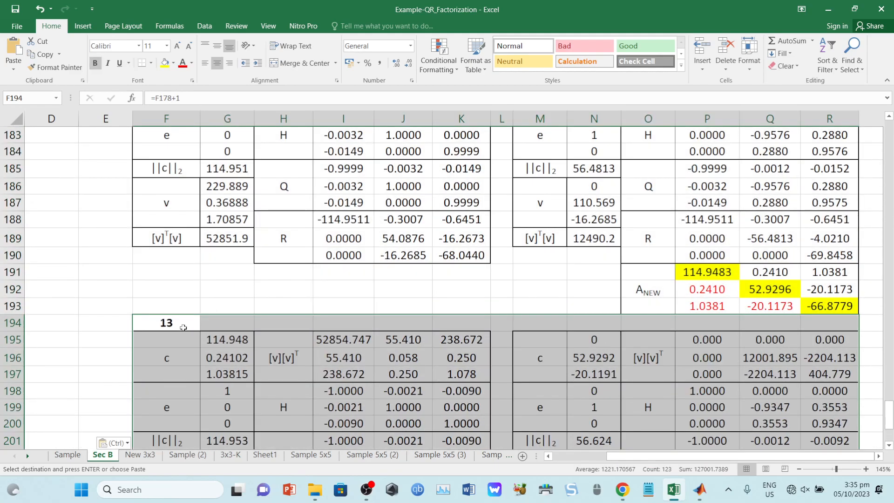
Add iterations 14 to 16 by pasting the copied block at F210, F226 and F242
scroll(184, 365, down, 5)
click(179, 336)
key(ctrl+v)
scroll(191, 354, down, 5)
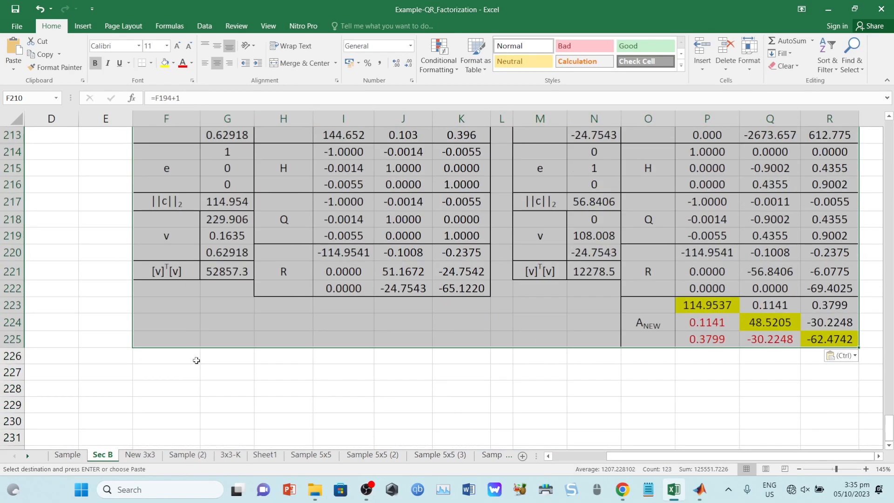
click(183, 356)
key(ctrl+v)
scroll(184, 363, down, 5)
click(186, 371)
key(ctrl+v)
scroll(186, 377, down, 5)
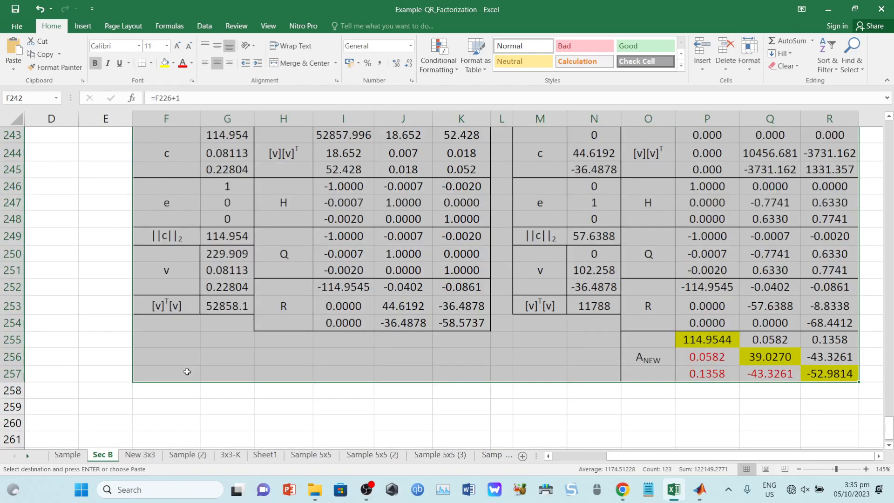
Paste the copied iteration block at F258, F274 and F290 to add iterations 17 to 19
click(186, 388)
key(ctrl+v)
scroll(189, 384, down, 7)
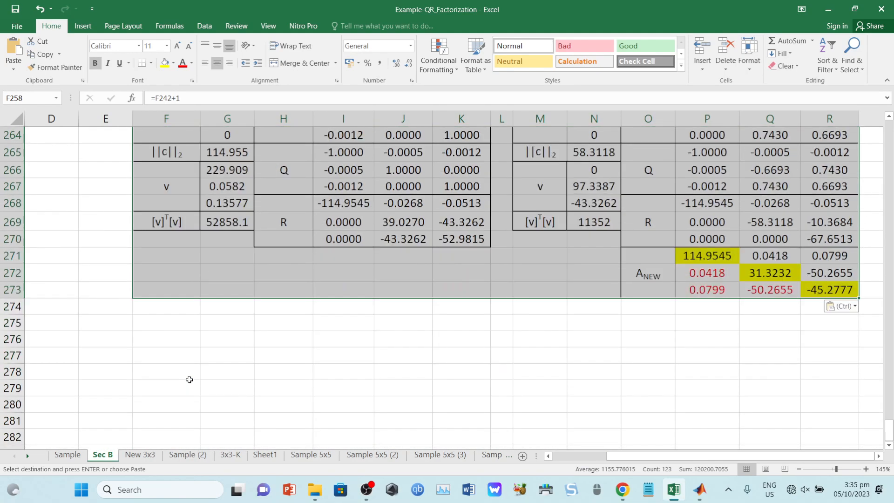
click(170, 306)
key(ctrl+v)
scroll(207, 321, down, 5)
click(183, 326)
key(ctrl+v)
Add iterations 20 to 22 by pasting the copied block at F306, F322 and F338
scroll(181, 328, down, 5)
click(187, 343)
key(ctrl+v)
scroll(188, 347, down, 5)
click(189, 360)
key(ctrl+v)
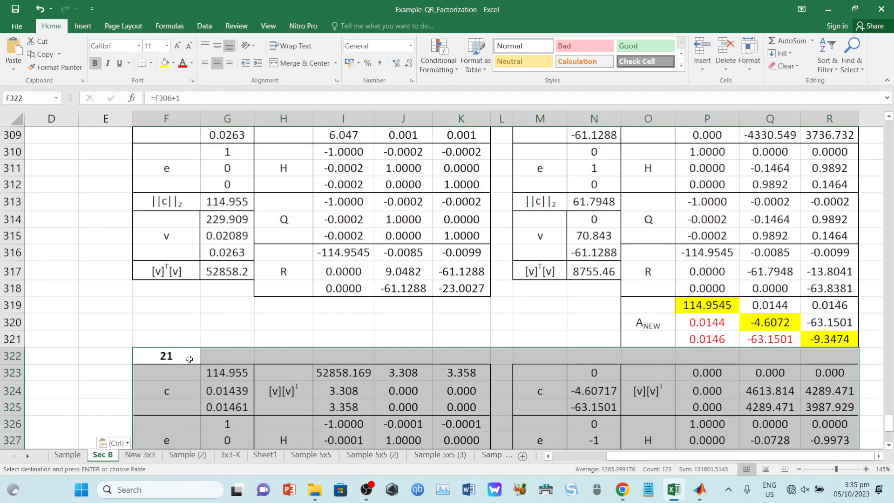
scroll(189, 359, down, 5)
click(183, 377)
key(ctrl+v)
Paste the copied iteration block at F354 and F370 to add iterations 23 and 24
scroll(191, 372, down, 5)
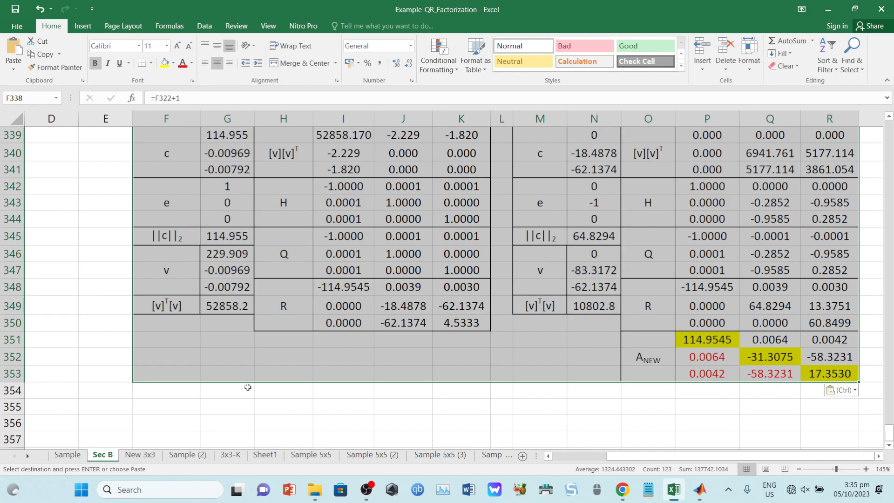
click(192, 390)
key(ctrl+v)
scroll(147, 361, down, 6)
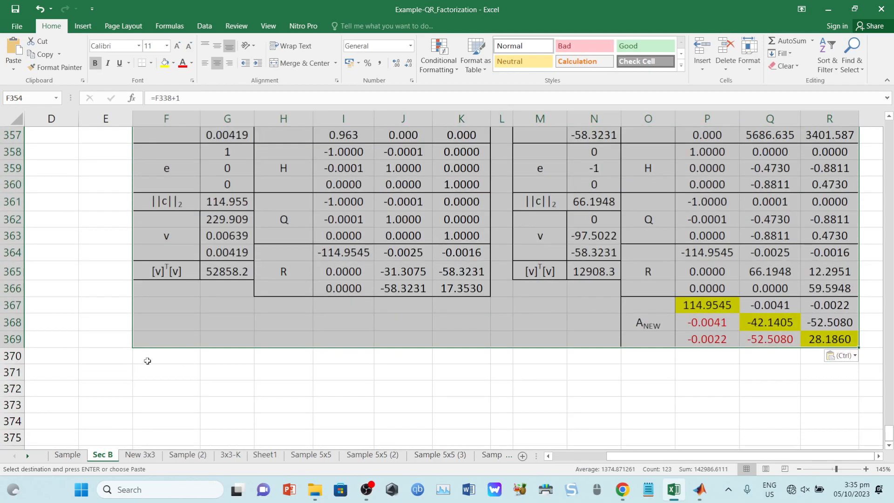
click(147, 361)
key(ctrl+v)
key(ctrl)
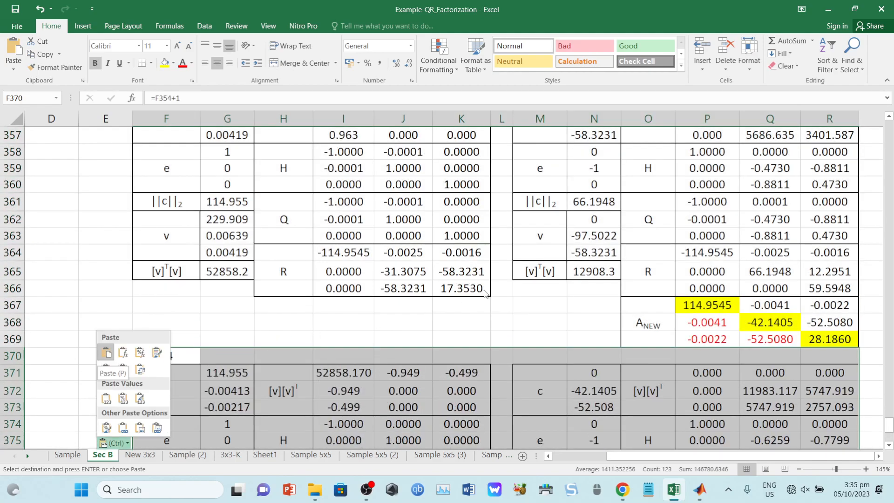
Add iterations 25 and 26 by pasting the copied block at F386 and F402
scroll(485, 296, down, 6)
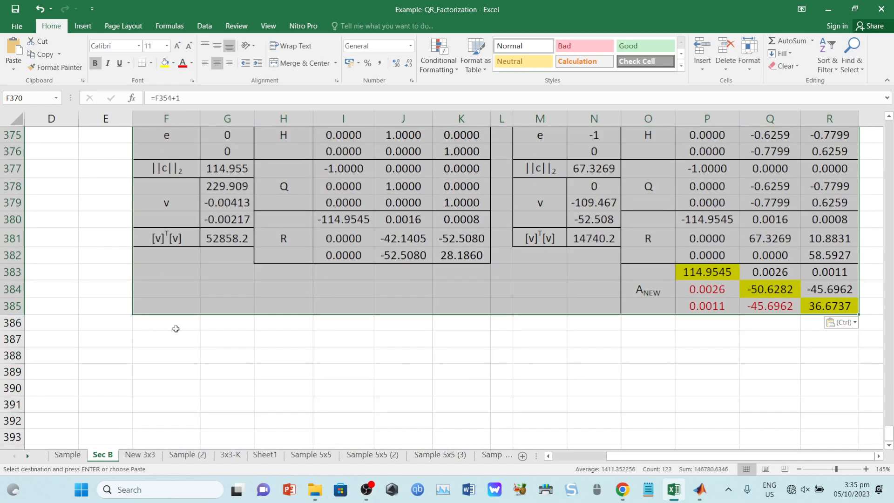
click(172, 322)
key(ctrl+v)
scroll(172, 322, down, 5)
click(181, 340)
key(ctrl+v)
Paste the copied iteration block at F418, F434 and F450 to add iterations 27 to 29
scroll(226, 355, down, 5)
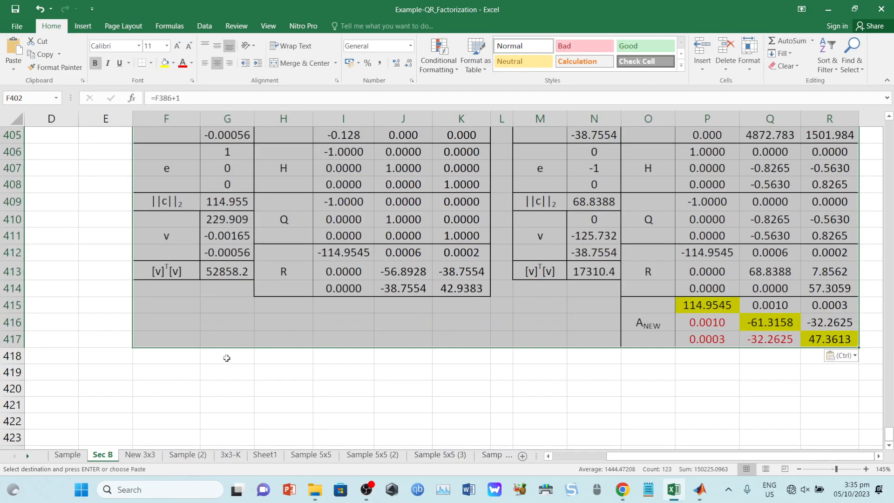
click(188, 357)
key(ctrl+v)
scroll(191, 363, down, 5)
click(193, 373)
key(ctrl+v)
scroll(201, 375, down, 5)
click(191, 389)
key(ctrl+v)
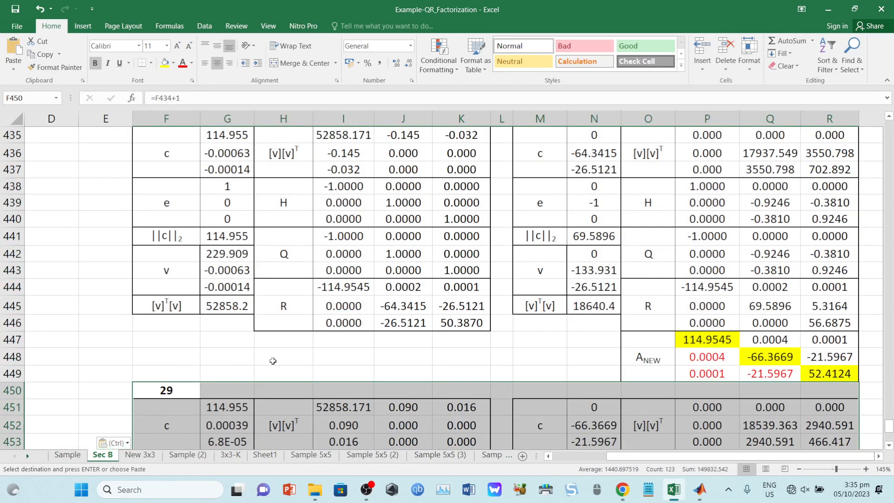
Add iterations 30 and 31 by pasting the copied block at F466 and F482
scroll(273, 361, down, 3)
scroll(273, 361, down, 3)
click(186, 360)
key(ctrl+v)
scroll(210, 373, down, 5)
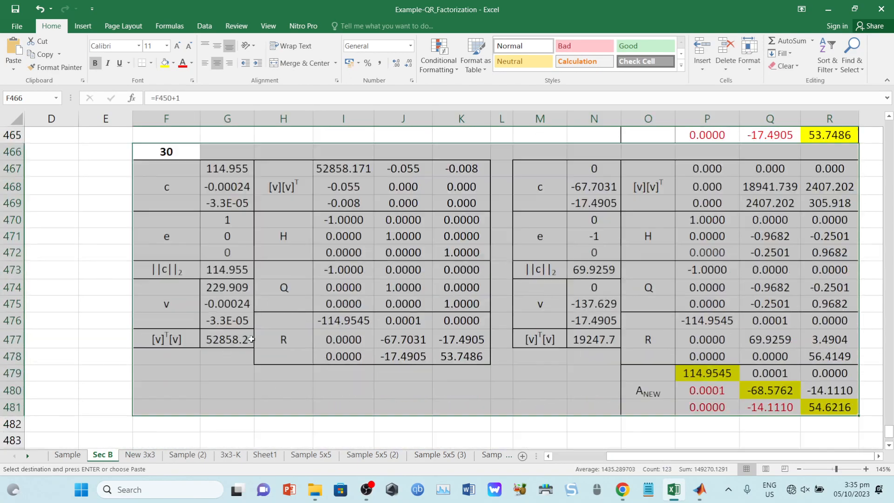
click(200, 373)
key(ctrl+v)
Paste the copied iteration block at F498 and F514 to add iterations 32 and 33
scroll(280, 364, down, 5)
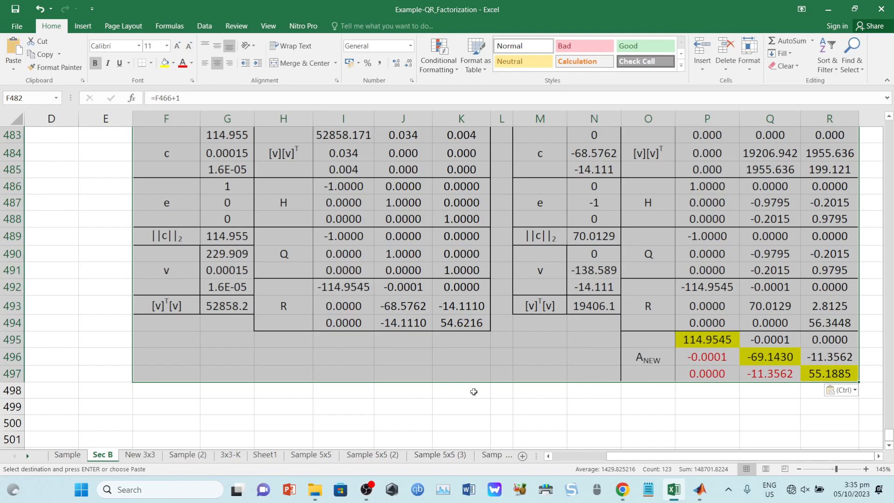
click(174, 389)
key(ctrl+v)
scroll(195, 381, down, 6)
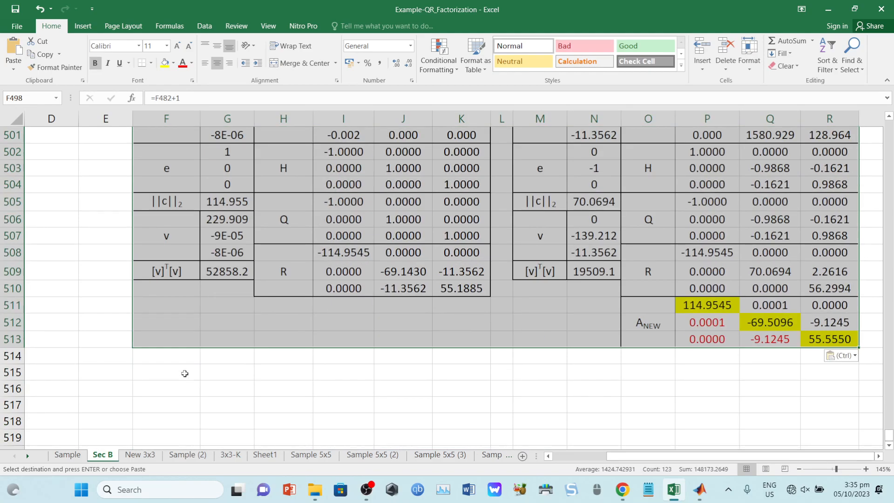
click(175, 361)
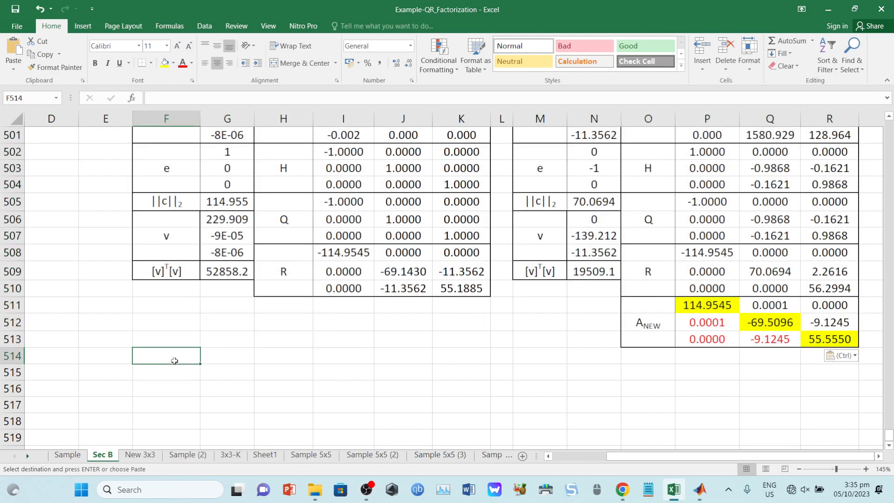
key(ctrl+v)
Add iterations 34 and 35 by pasting the copied block at F530 and F546
scroll(176, 359, down, 5)
click(175, 368)
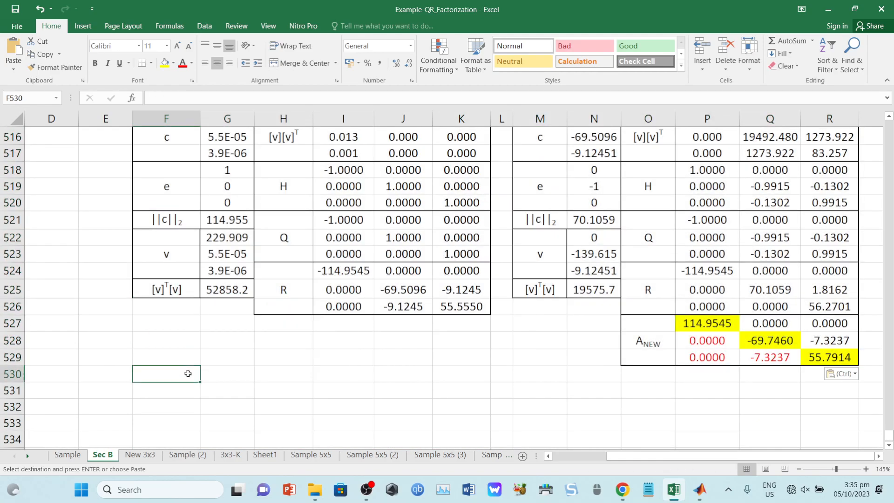
key(ctrl+v)
scroll(224, 358, down, 5)
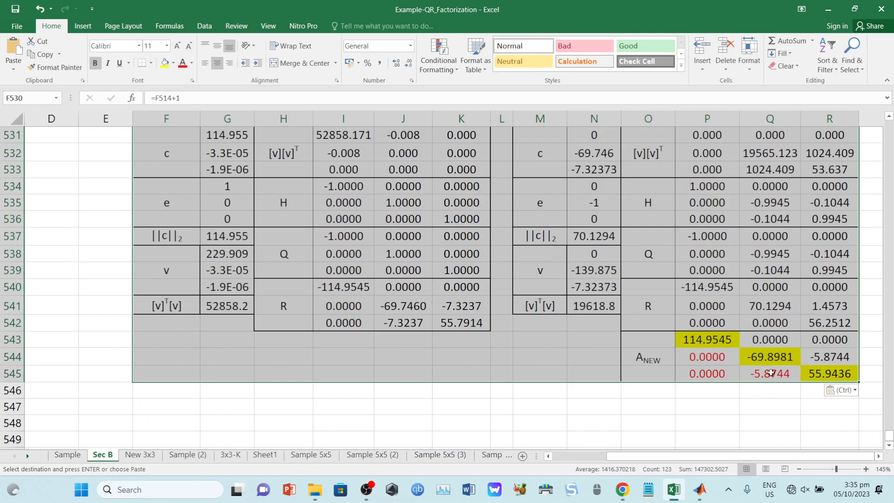
click(143, 387)
key(ctrl+v)
Paste the copied iteration block at F562 and F578 to add iterations 36 and 37
scroll(222, 370, down, 7)
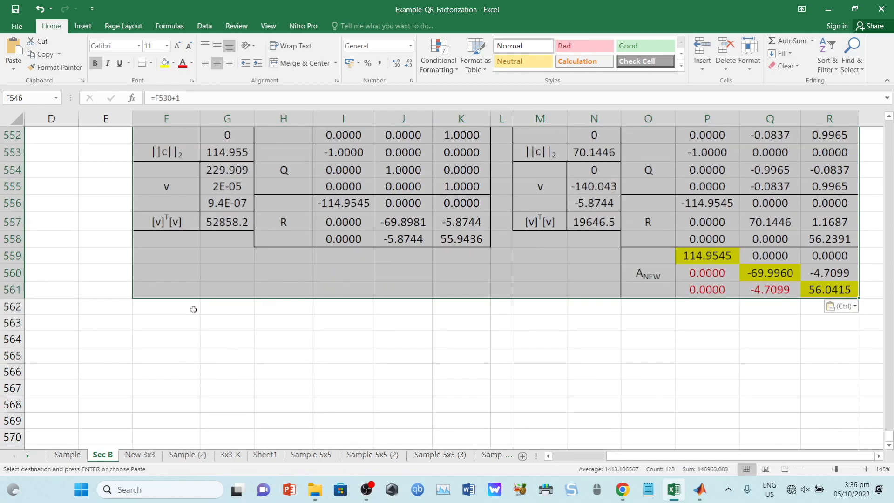
click(195, 309)
key(ctrl+v)
scroll(195, 326, down, 5)
click(184, 321)
key(ctrl+v)
Add iterations 38 to 40 by pasting the copied block at F594, F610 and F626
scroll(183, 328, down, 6)
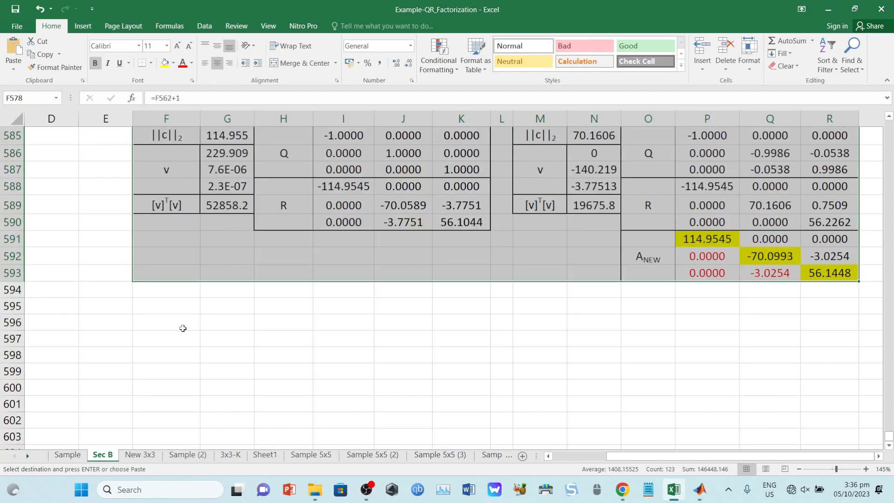
click(176, 290)
key(ctrl+v)
scroll(177, 291, down, 3)
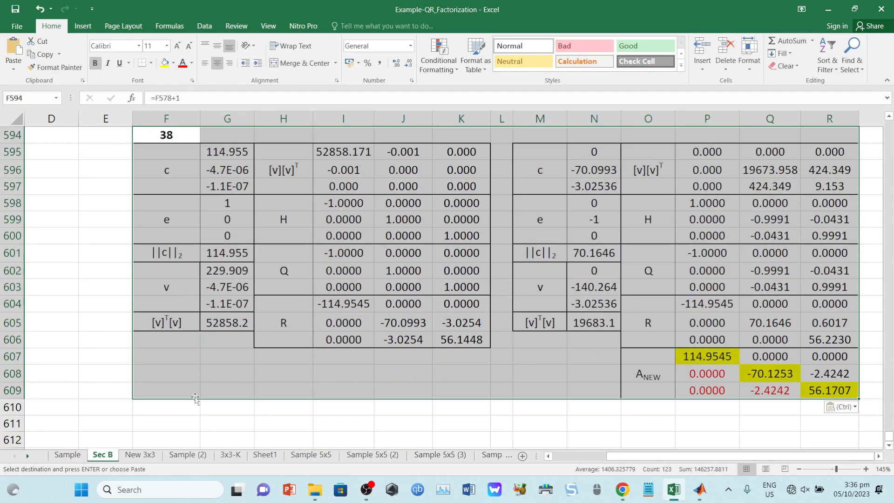
click(195, 405)
key(ctrl+v)
scroll(205, 387, down, 6)
click(182, 376)
key(ctrl+v)
Paste the copied iteration block at F642 and F658 to add iterations 41 and 42
scroll(188, 372, down, 5)
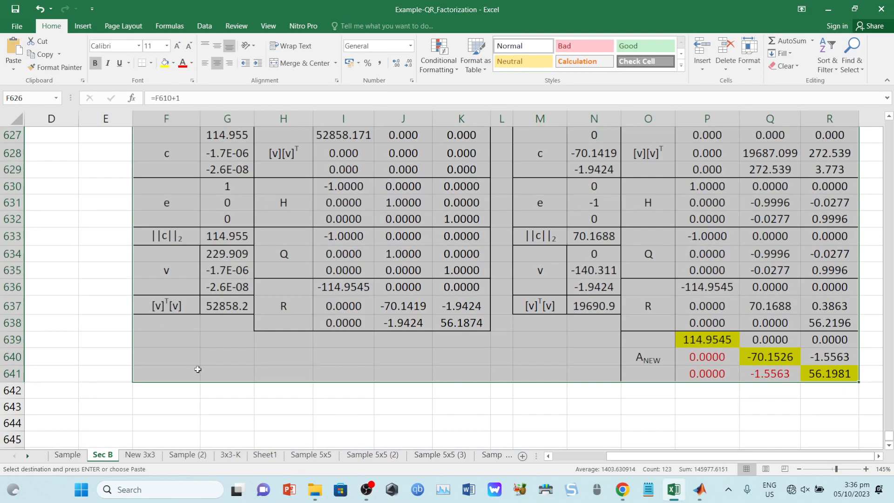
scroll(195, 368, up, 2)
scroll(199, 327, down, 4)
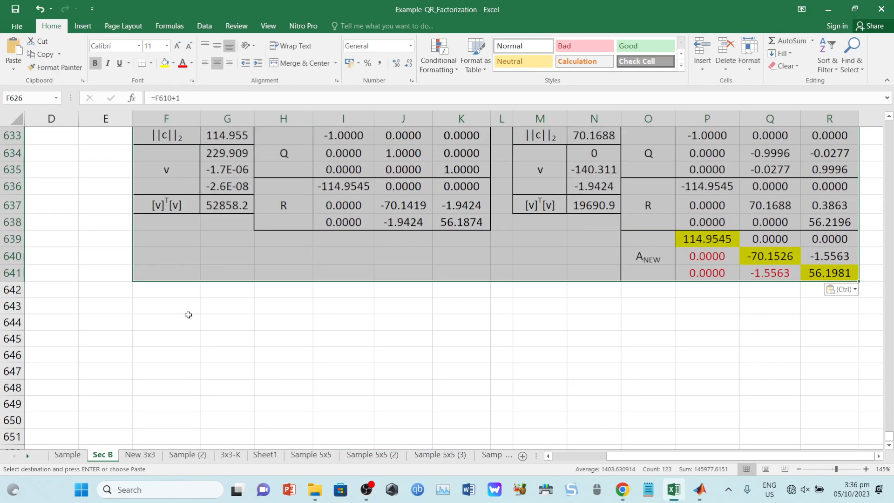
click(166, 287)
key(ctrl+v)
scroll(166, 289, down, 5)
click(179, 306)
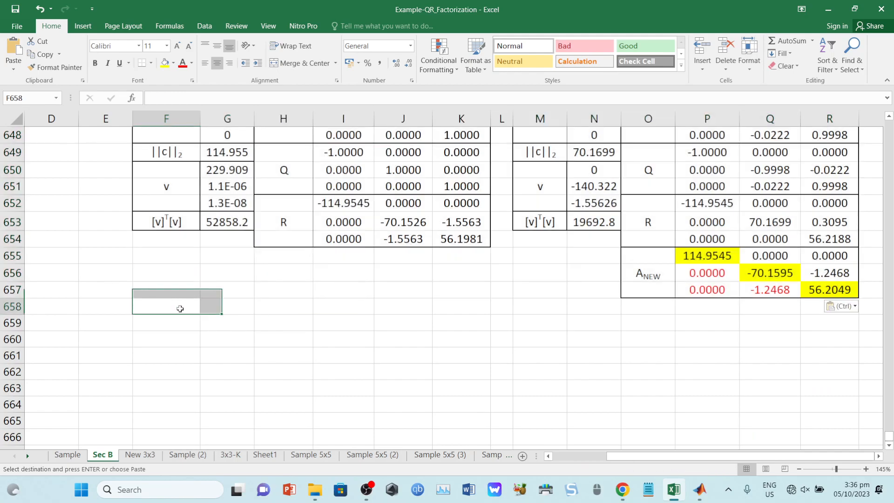
key(ctrl+v)
Add iterations 43 to 45 by pasting the copied block at F674, F690 and F706
scroll(186, 317, down, 4)
click(196, 369)
key(ctrl+v)
scroll(191, 380, down, 5)
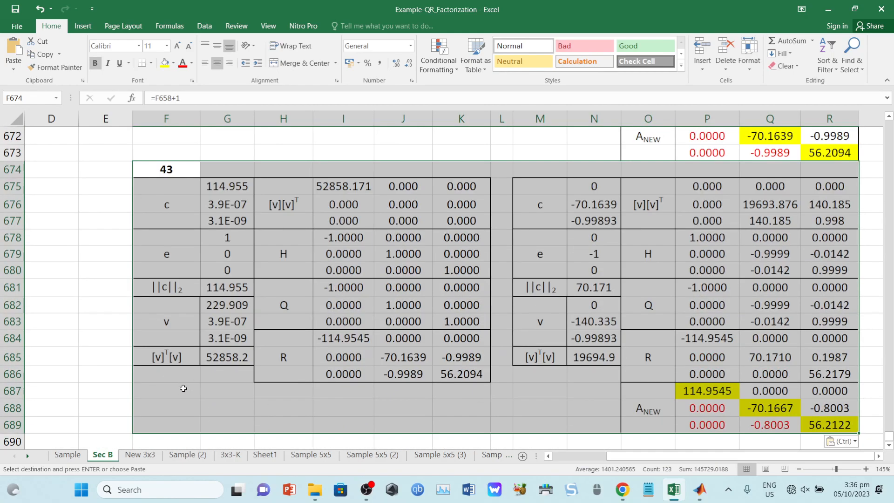
click(186, 389)
key(ctrl+v)
scroll(186, 389, down, 6)
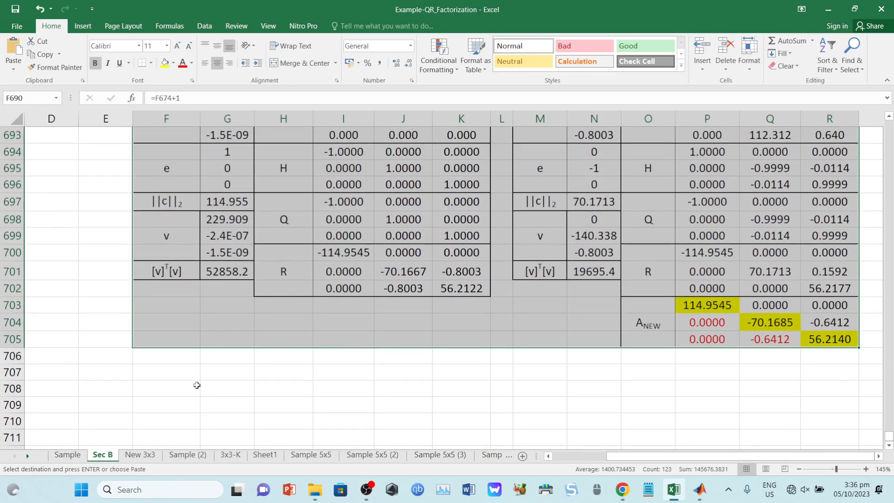
click(185, 359)
key(ctrl+v)
Paste the copied iteration block at F722, F738 and F754 to add iterations 46 to 48
scroll(185, 358, down, 6)
click(184, 326)
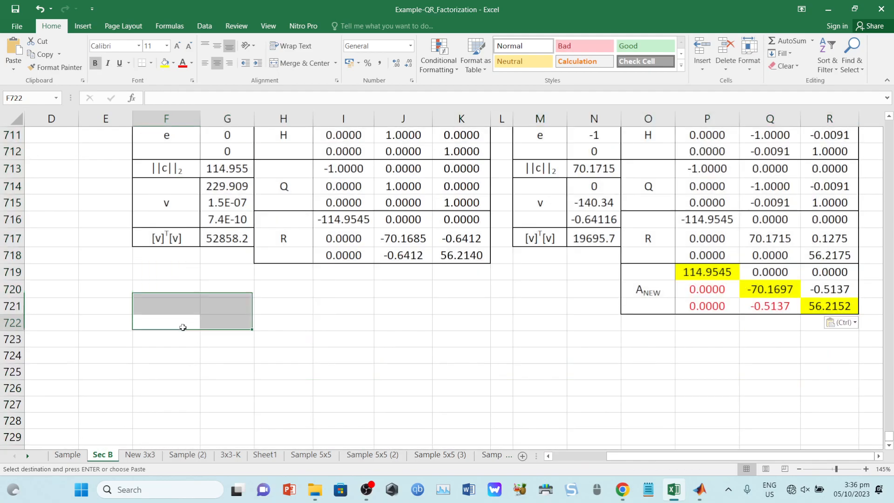
key(ctrl+v)
scroll(237, 361, down, 4)
click(186, 390)
key(ctrl+v)
scroll(191, 386, down, 5)
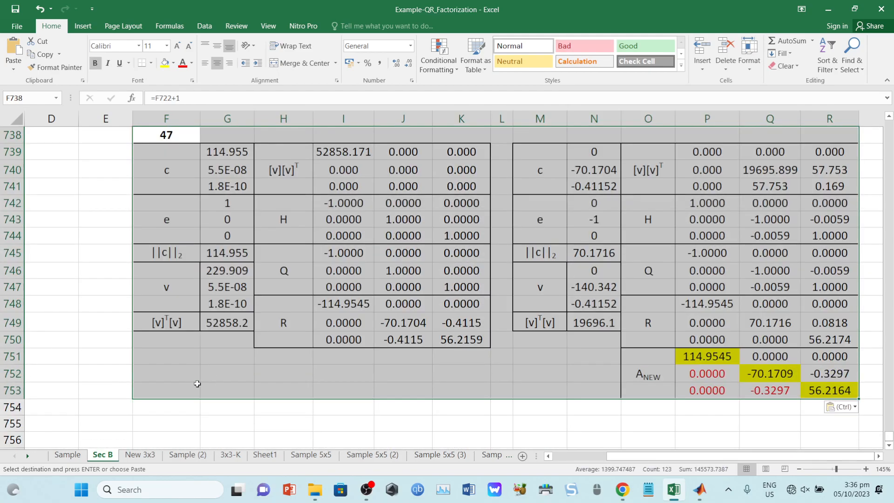
click(173, 406)
key(ctrl+v)
Add iterations 49 to 51 by pasting the copied block at F770, F786 and F802
scroll(193, 394, down, 5)
click(185, 420)
key(ctrl+v)
scroll(220, 399, down, 5)
scroll(224, 399, down, 4)
click(187, 240)
key(ctrl+v)
scroll(207, 301, down, 5)
click(173, 252)
key(ctrl+v)
Paste the copied iteration block at F818, F834 and F850 to add iterations 52 to 54
scroll(220, 289, down, 5)
click(181, 270)
key(ctrl+v)
scroll(192, 286, down, 5)
click(189, 300)
key(ctrl+v)
scroll(200, 321, down, 5)
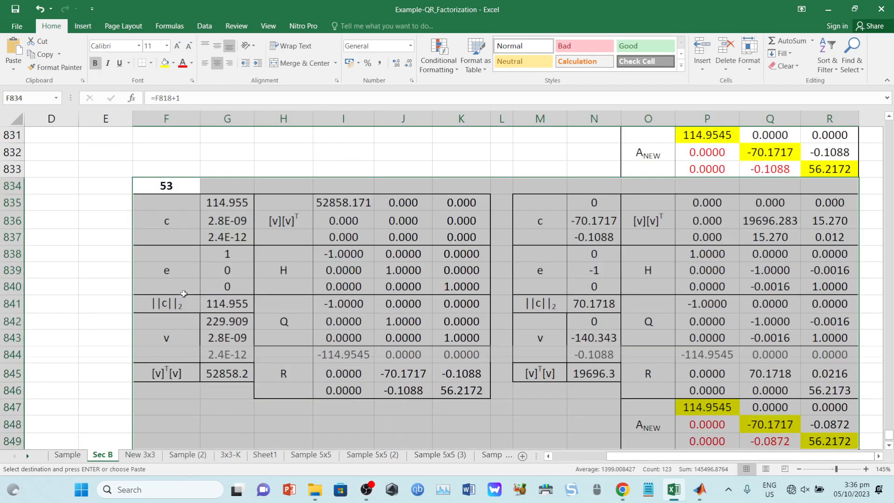
click(180, 309)
key(ctrl+v)
Add iterations 55 and 56 by pasting the copied block at F866 and F882
scroll(280, 326, down, 5)
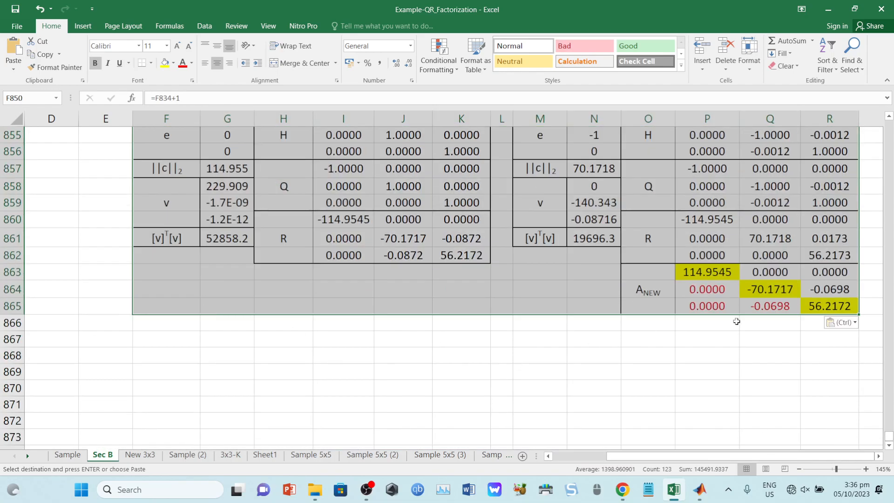
click(193, 324)
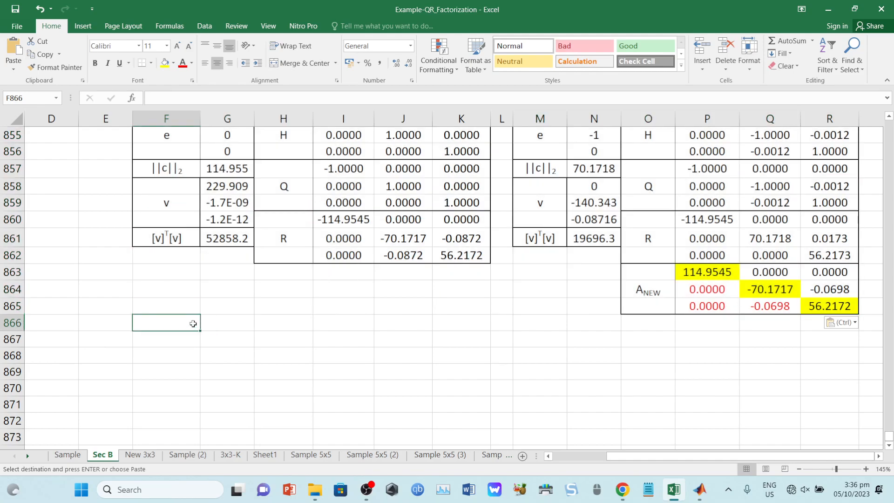
key(ctrl+v)
scroll(194, 326, down, 5)
click(194, 336)
key(ctrl+v)
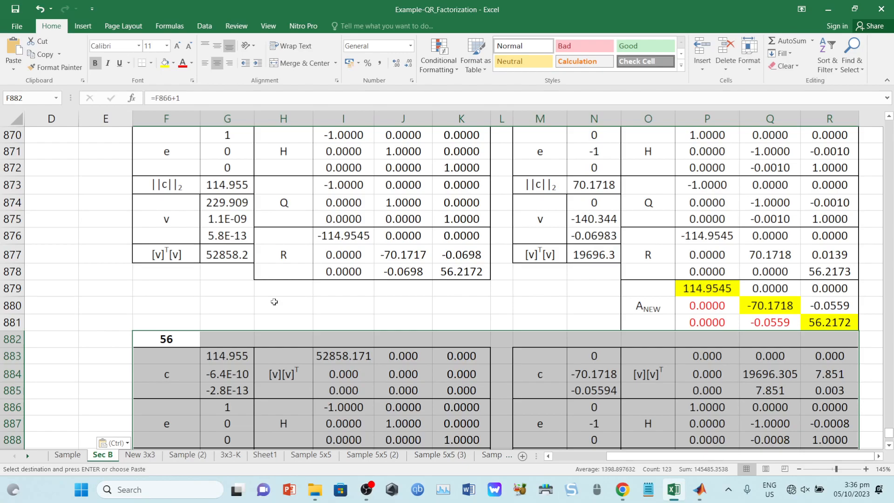
Paste the copied iteration block at F898, F914 and F930 to add iterations 57 to 59
scroll(274, 301, down, 4)
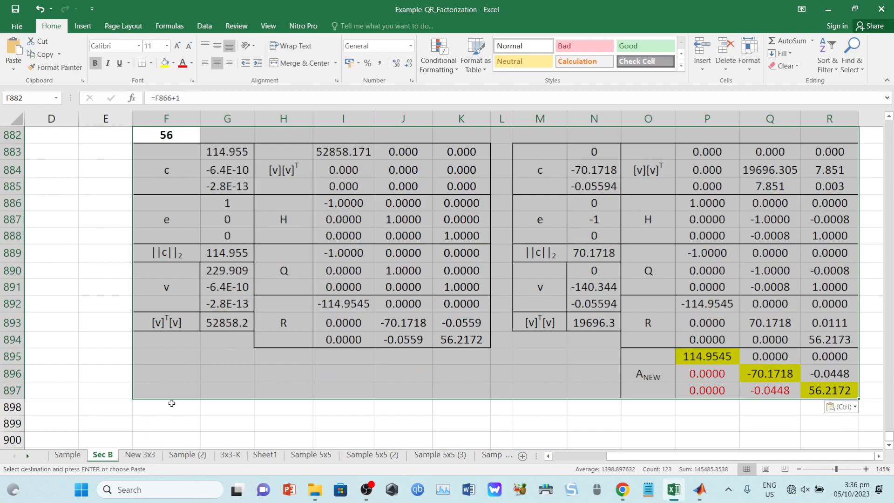
click(171, 407)
key(ctrl+v)
scroll(224, 361, down, 7)
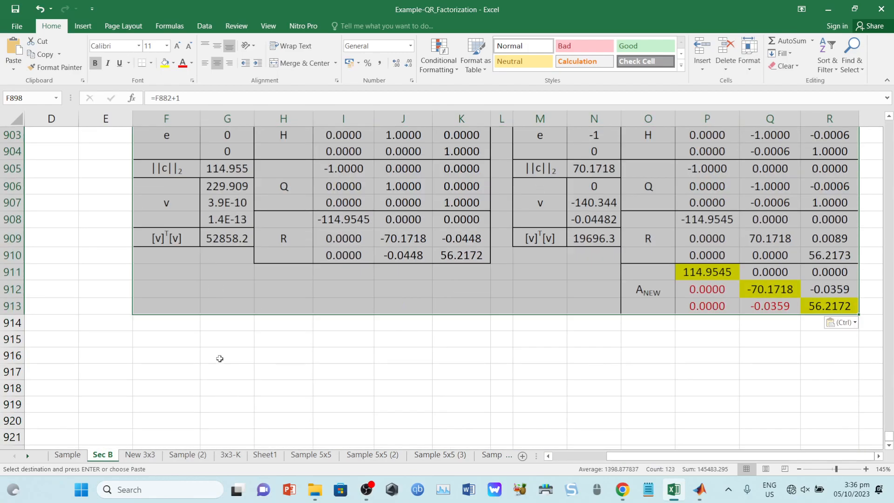
click(185, 322)
key(ctrl+v)
scroll(211, 340, down, 4)
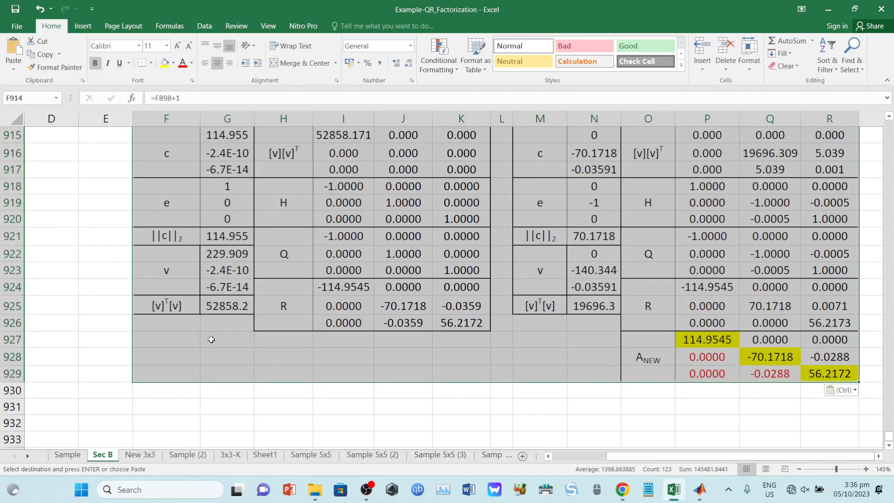
click(184, 387)
key(ctrl+v)
Add iterations 60 to 62 by pasting the copied block at F946, F962 and F978
scroll(195, 373, down, 5)
click(191, 404)
key(ctrl+v)
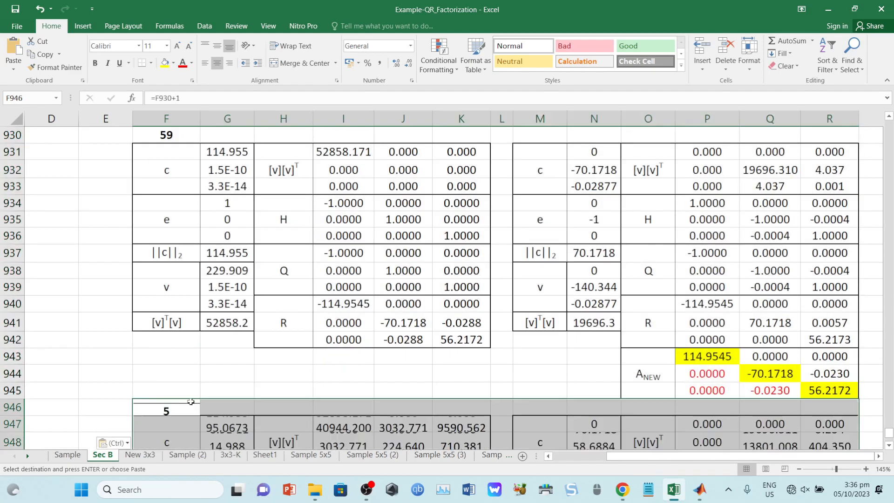
scroll(219, 372, down, 7)
click(170, 333)
key(ctrl+v)
scroll(171, 328, down, 5)
click(182, 337)
key(ctrl+v)
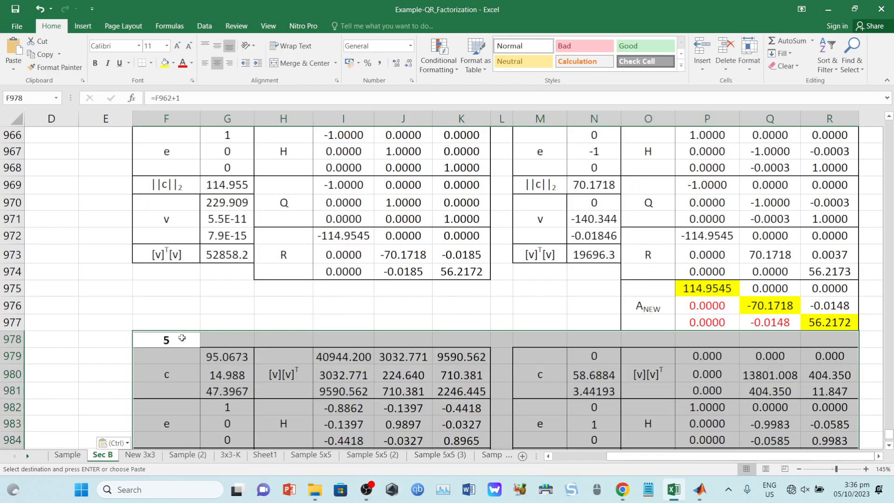
Paste the copied iteration block at F994, F1010 and F1026 to add iterations 63 to 65
scroll(189, 336, down, 4)
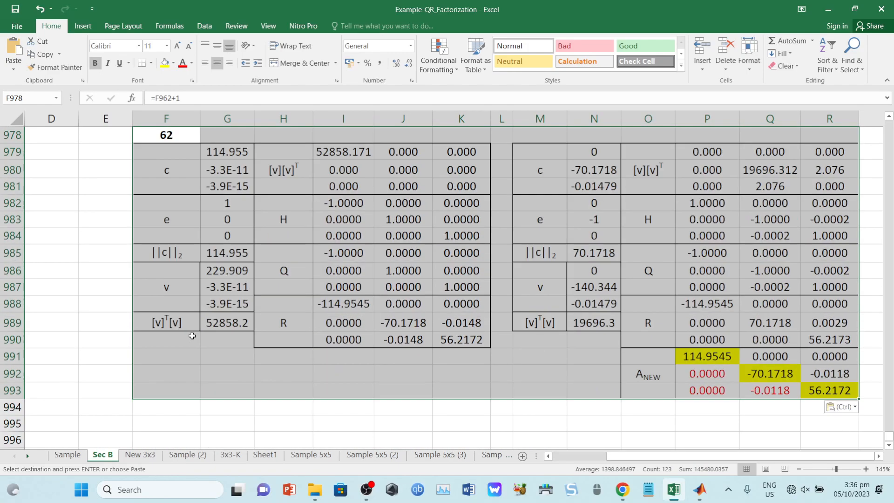
click(192, 405)
key(ctrl+v)
scroll(211, 373, down, 6)
click(186, 376)
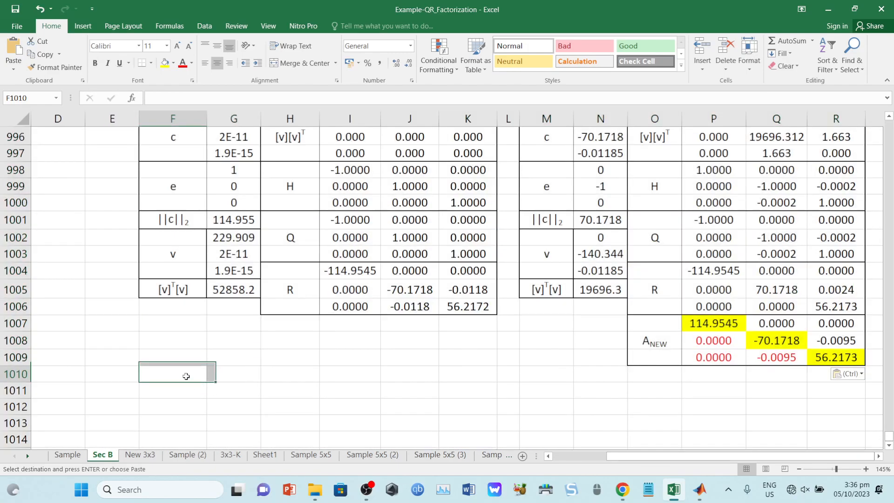
key(ctrl+v)
scroll(493, 373, down, 5)
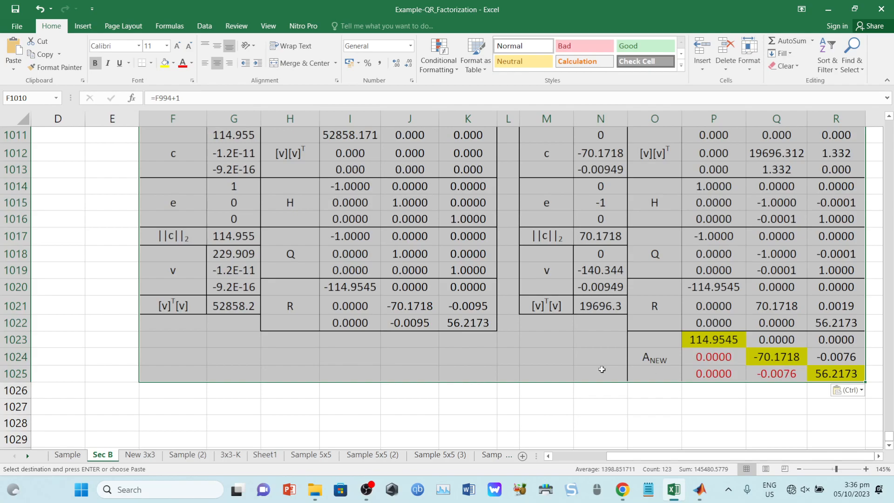
scroll(405, 389, down, 1)
click(174, 339)
key(ctrl+v)
Add iterations 66 to 68 by pasting the copied block at F1042, F1058 and F1074
scroll(172, 338, down, 3)
scroll(173, 368, down, 1)
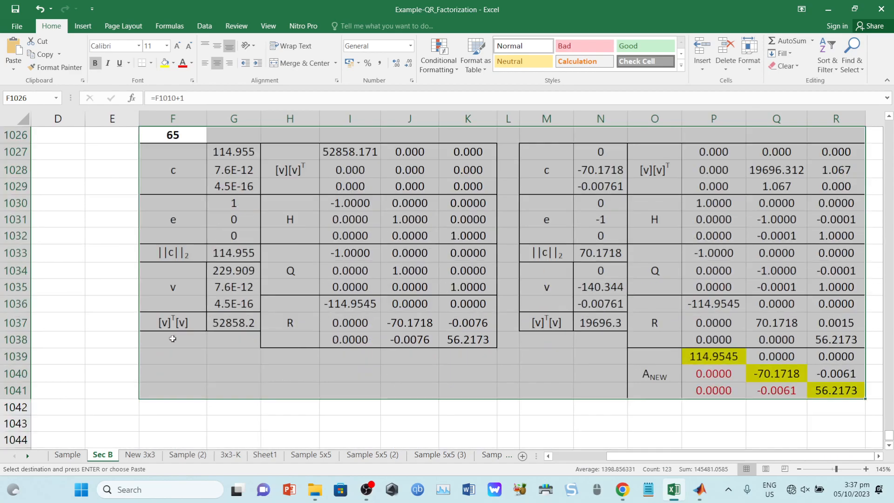
click(176, 401)
key(ctrl+v)
scroll(200, 400, down, 5)
click(195, 422)
key(ctrl+v)
scroll(200, 410, down, 6)
click(188, 395)
key(ctrl+v)
Paste the copied iteration block at F1090, F1106 and F1122 to add iterations 69 to 71
scroll(202, 392, down, 6)
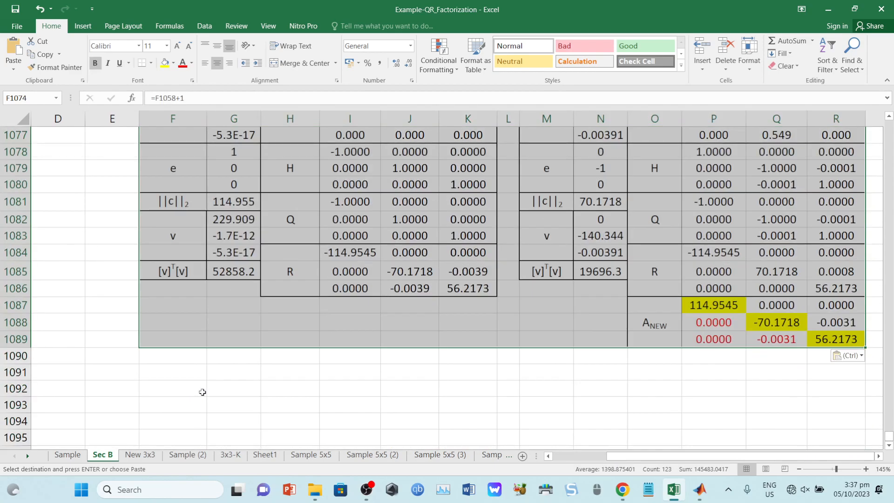
click(195, 362)
key(ctrl+v)
scroll(193, 362, down, 5)
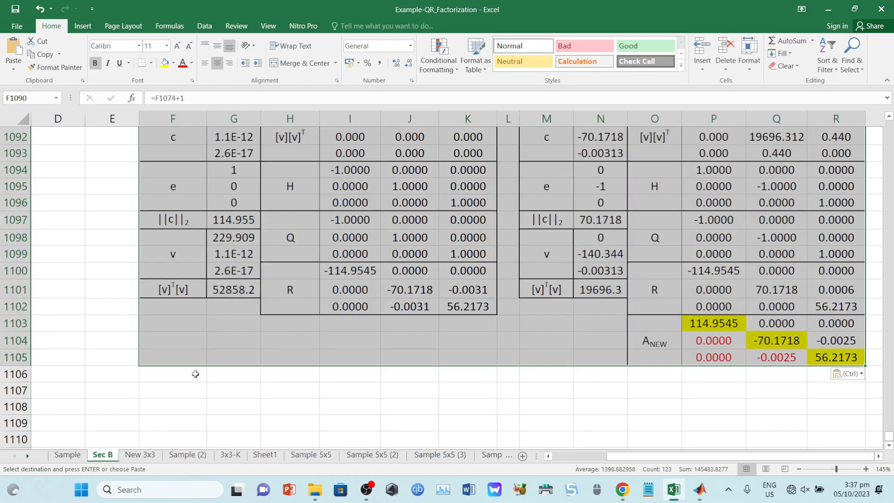
click(195, 374)
key(ctrl+v)
scroll(196, 375, down, 5)
click(204, 392)
key(ctrl+v)
Add iterations 72 to 75 by pasting the copied block at F1138, F1154, F1170 and F1186
scroll(210, 387, down, 6)
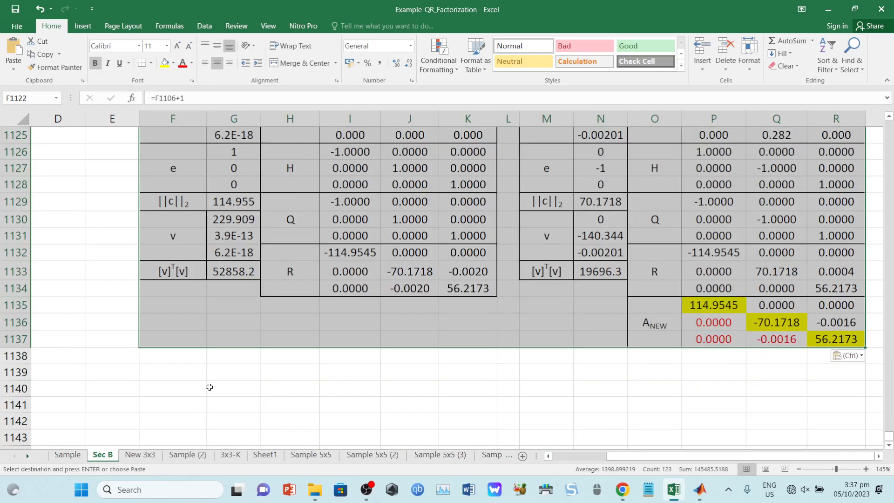
click(196, 359)
key(ctrl+v)
scroll(212, 367, down, 5)
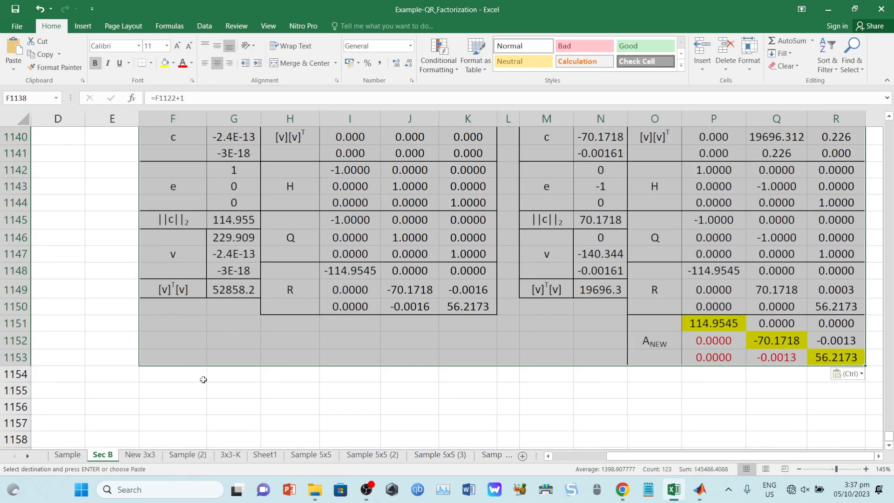
click(204, 379)
key(ctrl+v)
scroll(199, 377, down, 6)
scroll(177, 343, down, 5)
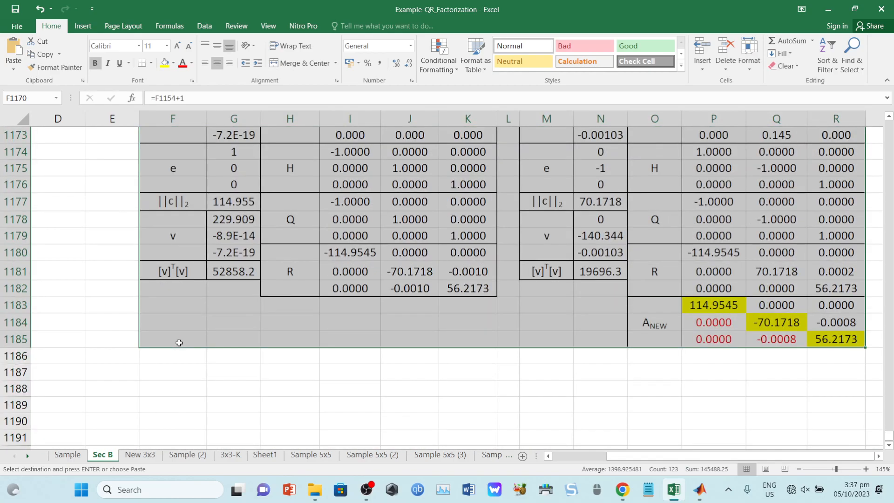
click(195, 357)
key(ctrl+v)
Paste the copied iteration block at F1202, F1218 and F1234 to add iterations 76 to 78
scroll(195, 358, down, 5)
click(194, 371)
key(ctrl+v)
scroll(193, 371, down, 5)
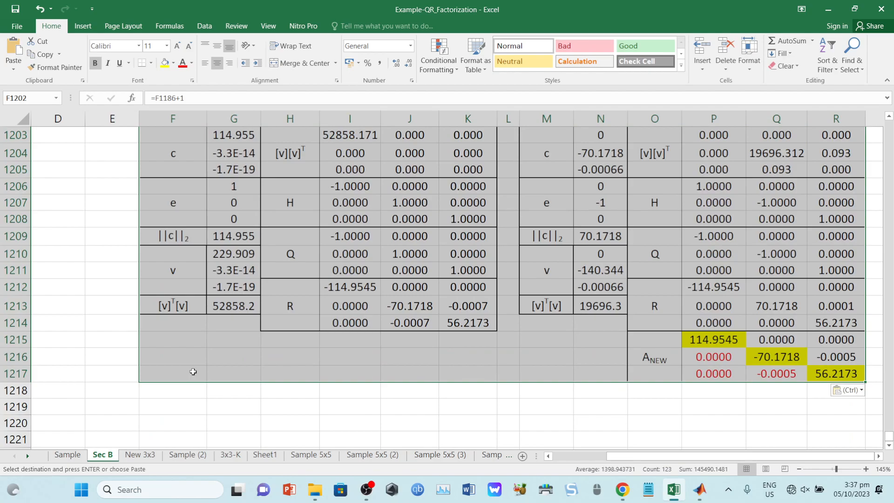
scroll(194, 372, down, 3)
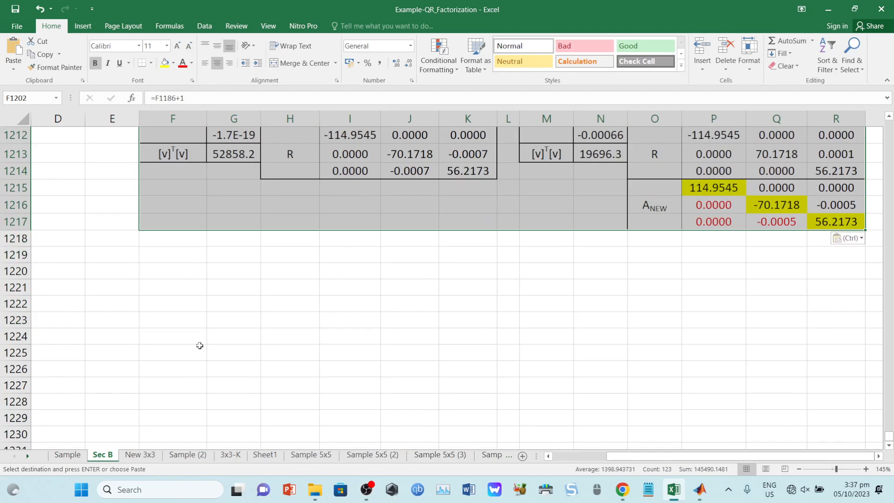
click(197, 234)
key(ctrl+v)
scroll(201, 252, down, 5)
click(194, 256)
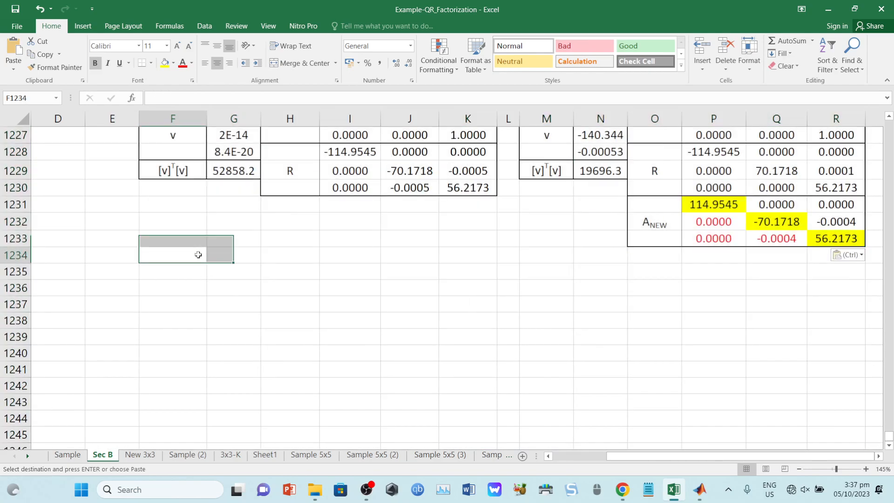
key(ctrl+v)
Add iterations 79 and 80 by pasting the copied block at F1250 and F1266
scroll(199, 255, down, 4)
click(199, 320)
key(ctrl+v)
scroll(200, 321, down, 5)
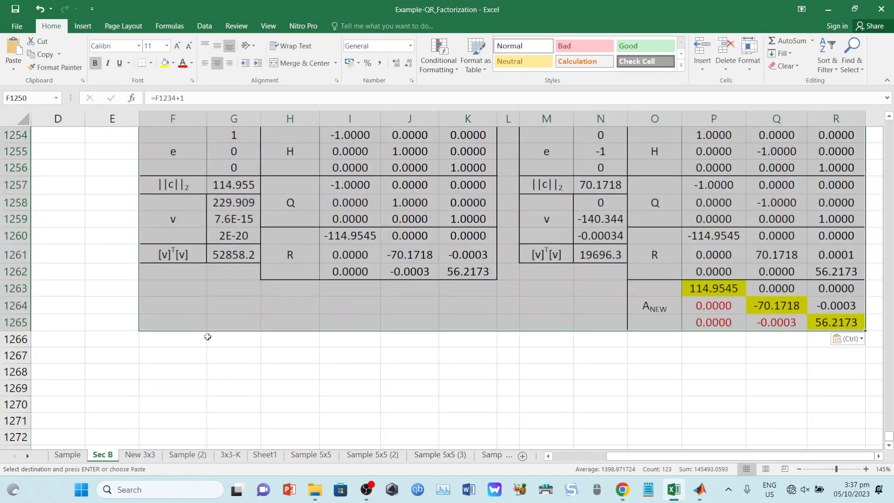
click(202, 339)
key(ctrl+v)
Paste the copied iteration block at F1282 and F1298 to add iterations 81 and 82
scroll(203, 338, down, 7)
click(190, 259)
key(ctrl+v)
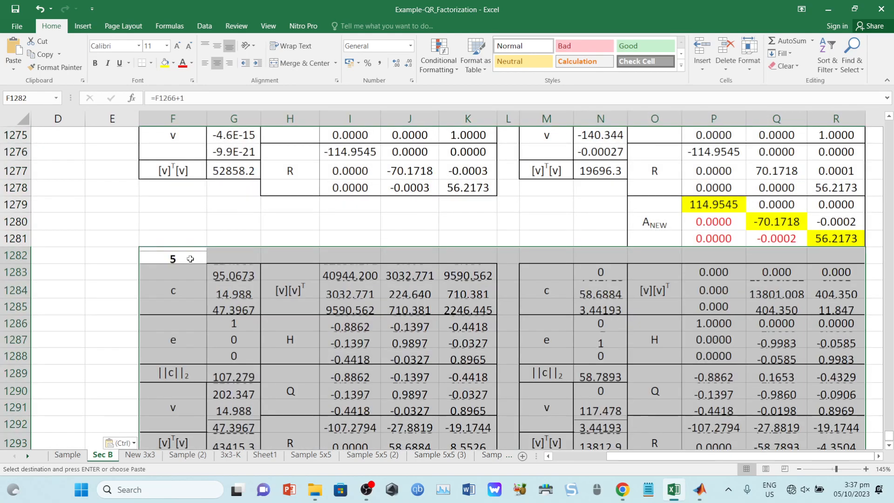
scroll(210, 306, down, 5)
click(185, 277)
key(ctrl+v)
Compare the diagonal and off-diagonal entries of the new A matrix across the latest iterations to judge convergence
scroll(186, 278, up, 11)
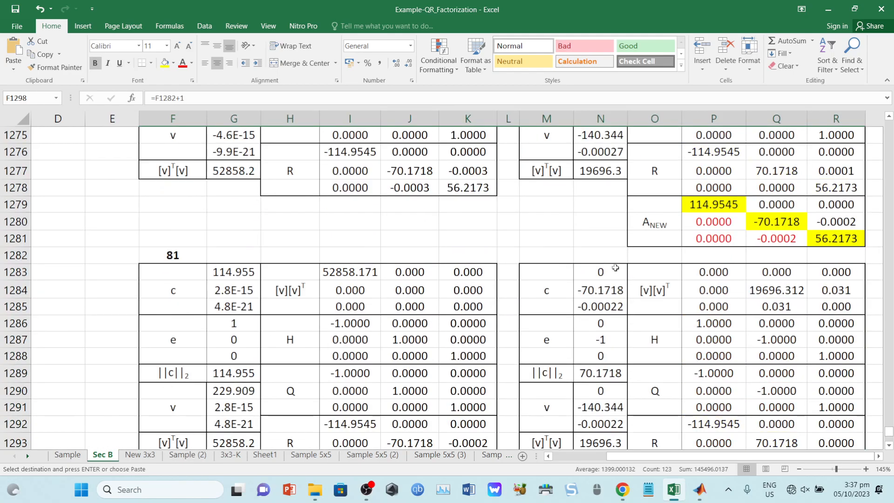
scroll(736, 189, down, 2)
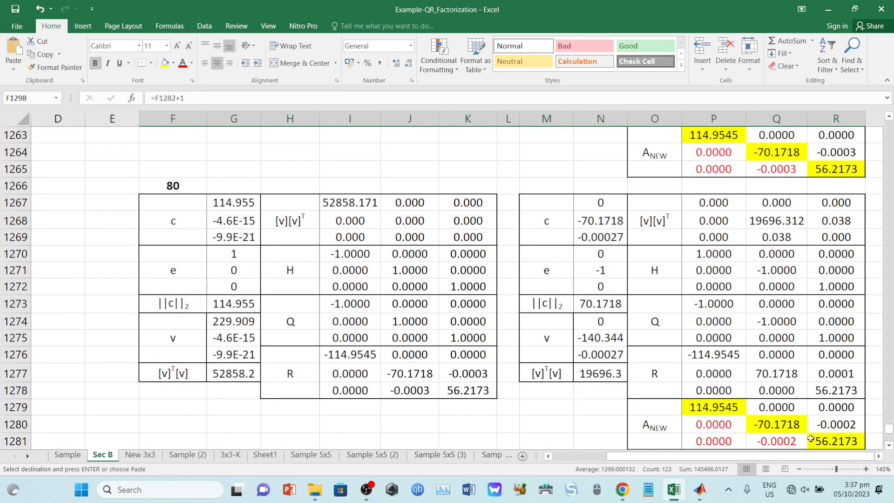
scroll(723, 222, up, 11)
scroll(723, 222, up, 20)
scroll(724, 222, up, 20)
scroll(723, 222, down, 11)
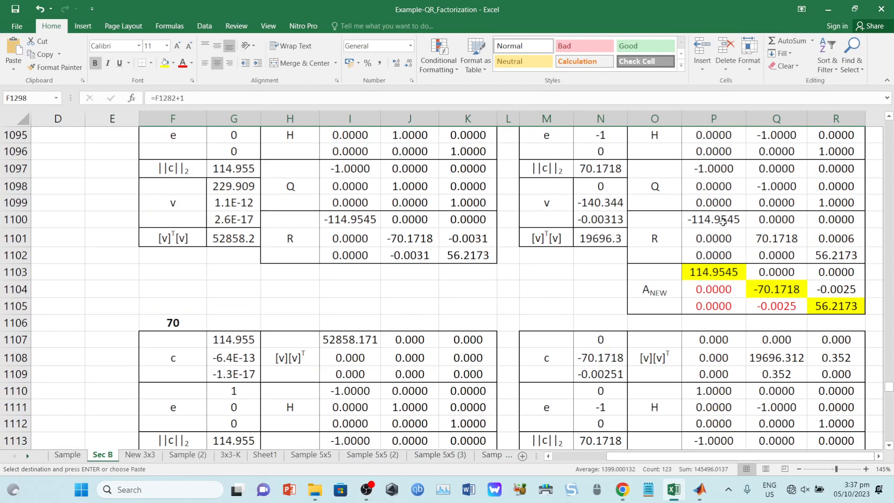
scroll(791, 306, down, 20)
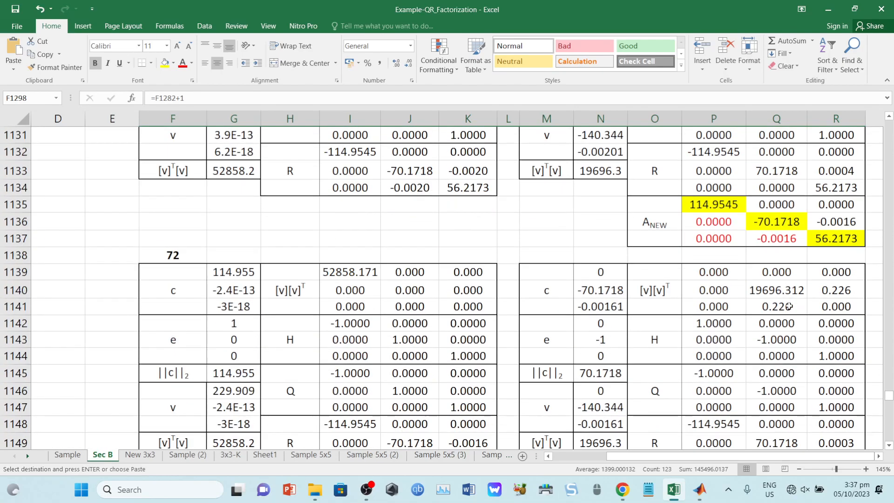
scroll(779, 289, down, 20)
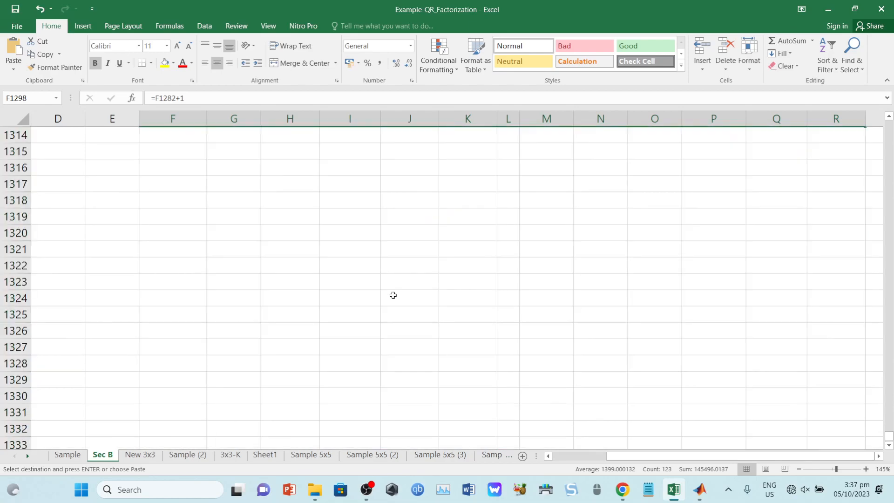
Paste the copied iteration block at F1314, F1330 and F1346 to add iterations 83 to 85
scroll(244, 323, up, 5)
click(194, 339)
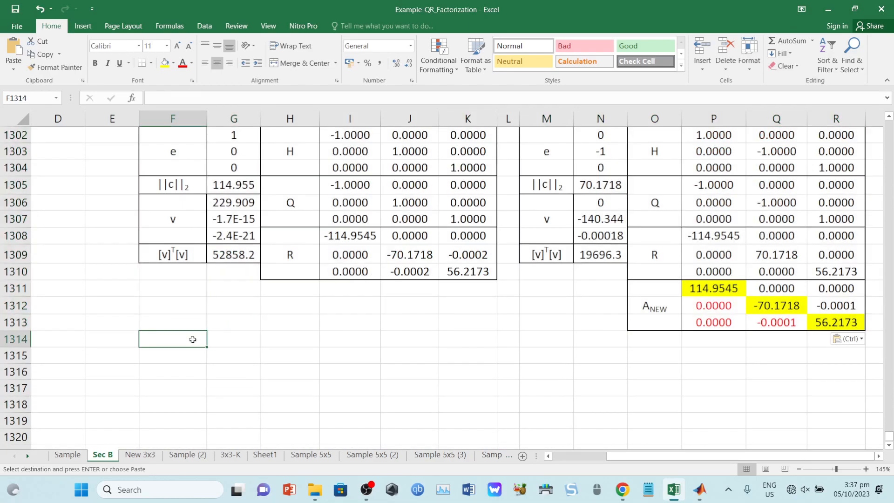
key(ctrl+v)
scroll(707, 351, down, 6)
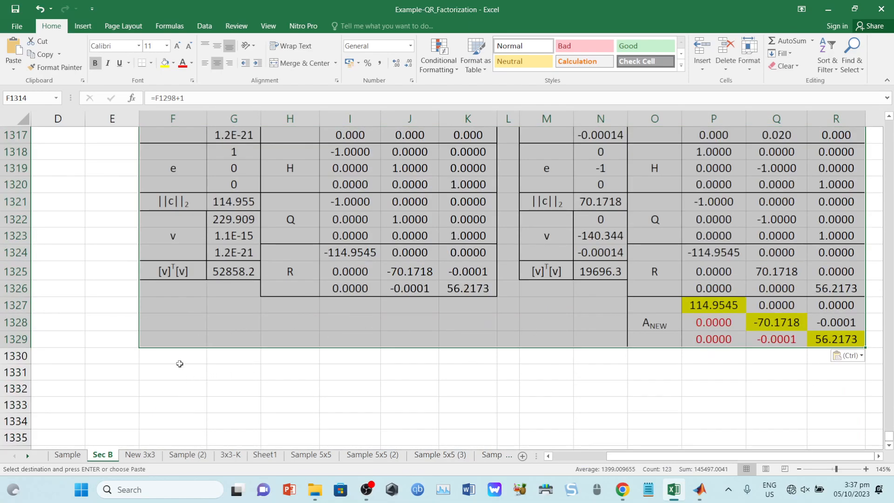
click(180, 361)
key(ctrl+v)
scroll(215, 339, down, 6)
click(191, 323)
key(ctrl+v)
scroll(193, 319, down, 5)
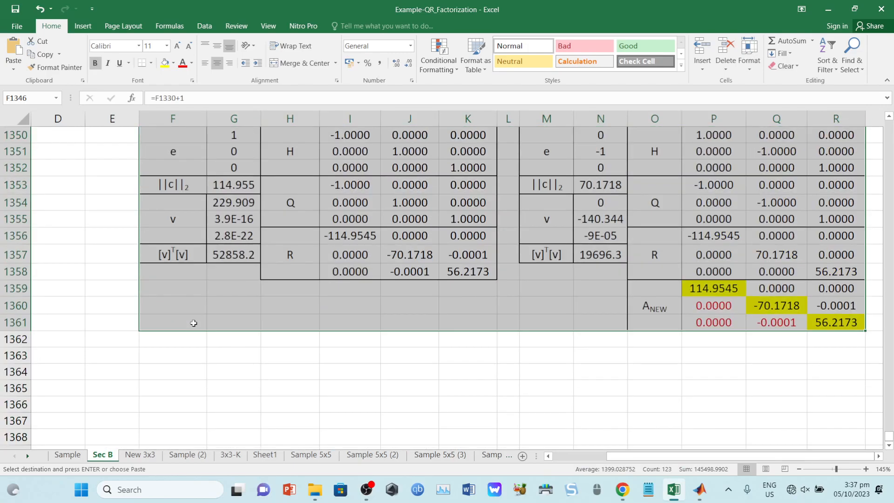
Add iterations 86 and 87 by pasting the copied block at F1362 and F1378
click(178, 340)
key(ctrl+v)
scroll(178, 340, down, 6)
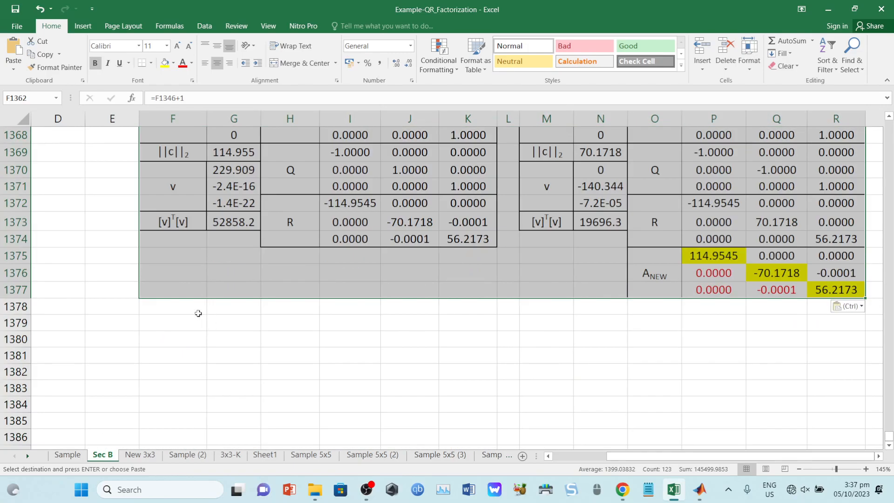
click(200, 313)
key(ctrl+v)
scroll(235, 323, down, 5)
Show the new A matrix of iteration 87 in P1391:R1393 with seven decimal places
click(703, 368)
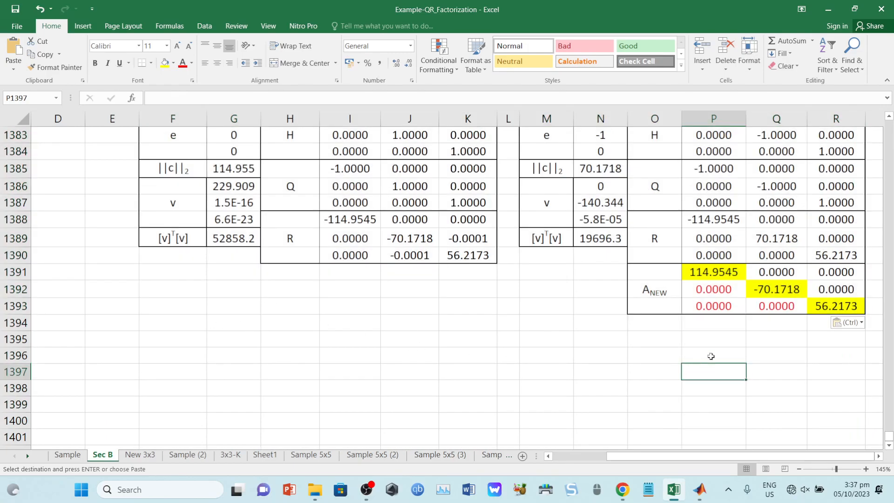
drag(729, 273, 838, 305)
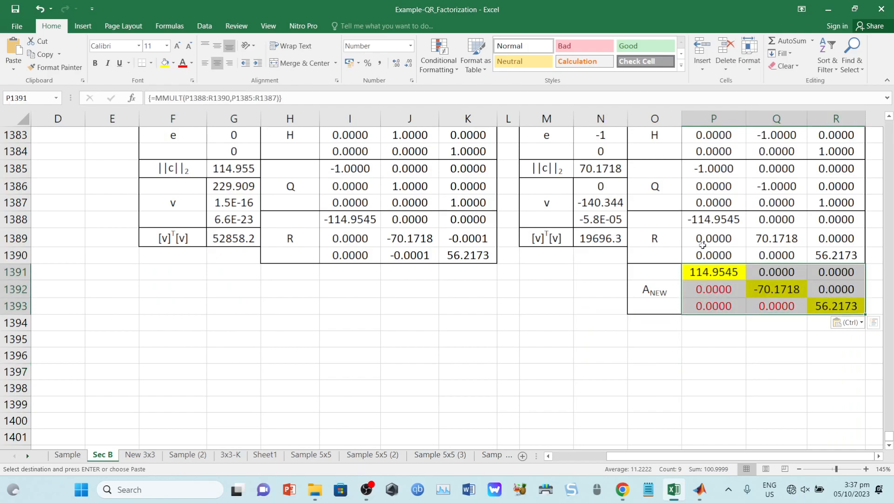
click(397, 67)
click(396, 66)
click(396, 66)
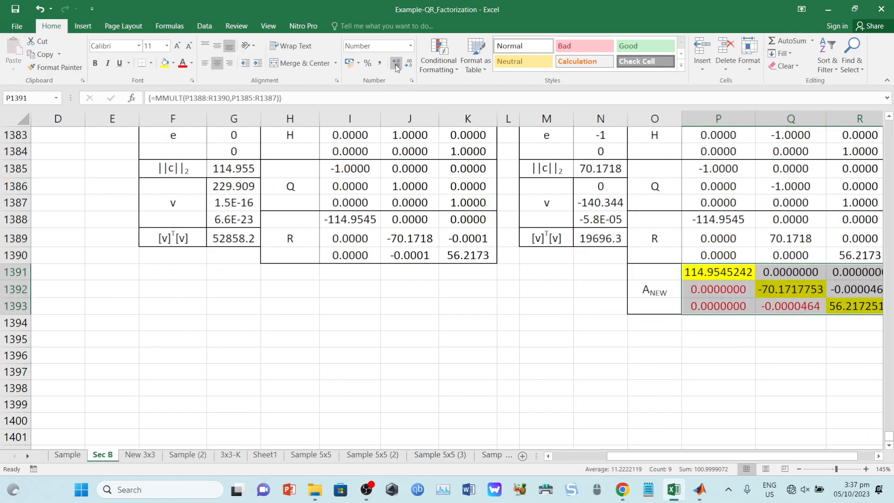
drag(758, 455, 776, 454)
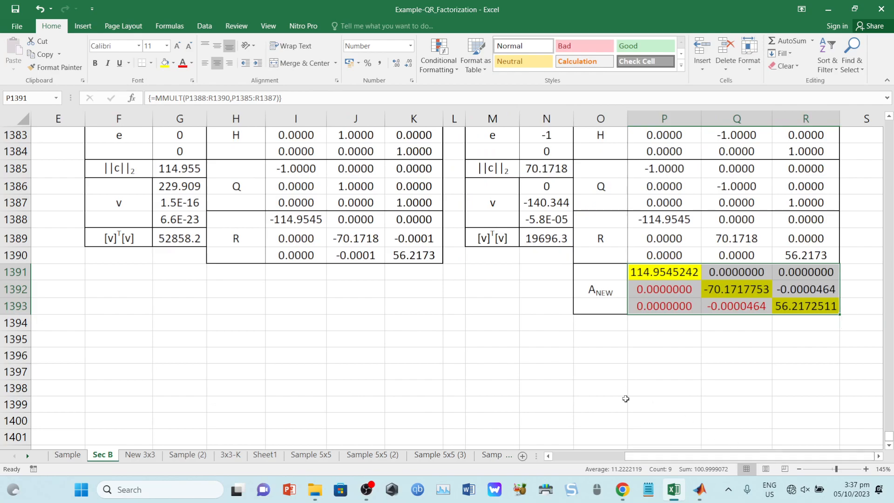
Copy the reformatted iteration 87 block and paste it at F1394 as iteration 88
scroll(653, 405, up, 2)
drag(121, 158, 812, 406)
scroll(812, 407, down, 1)
key(ctrl+c)
click(116, 372)
key(ctrl+v)
scroll(196, 369, down, 5)
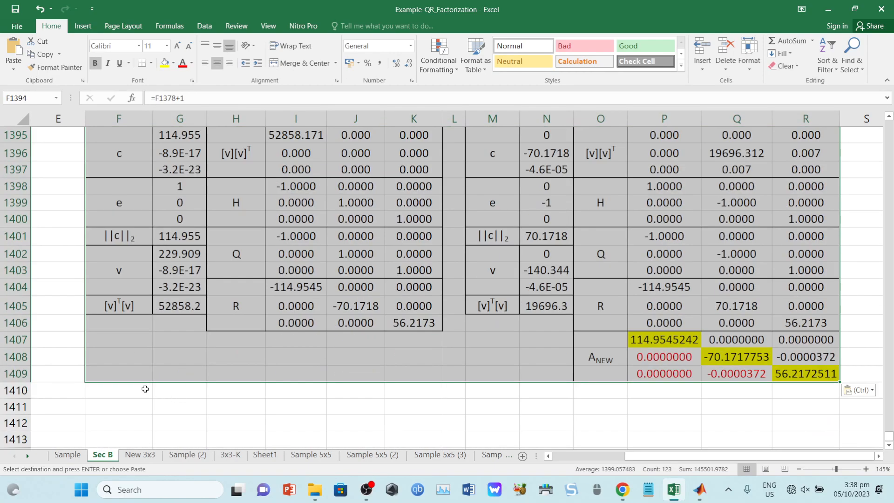
Paste the reformatted iteration block at F1410, F1426 and F1442 to add iterations 89 to 91
click(144, 389)
key(ctrl+v)
scroll(143, 391, down, 4)
scroll(142, 390, down, 2)
click(142, 357)
key(ctrl+v)
scroll(144, 358, down, 5)
click(140, 378)
key(ctrl+v)
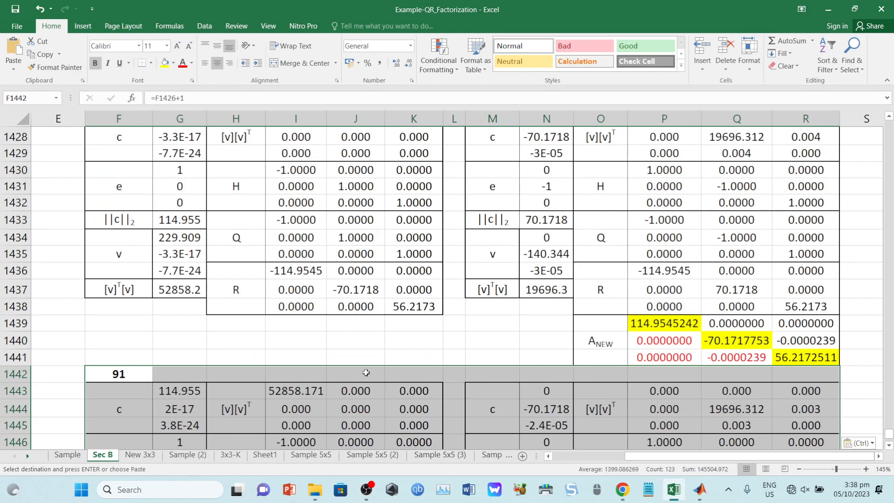
scroll(366, 373, down, 3)
scroll(716, 331, down, 2)
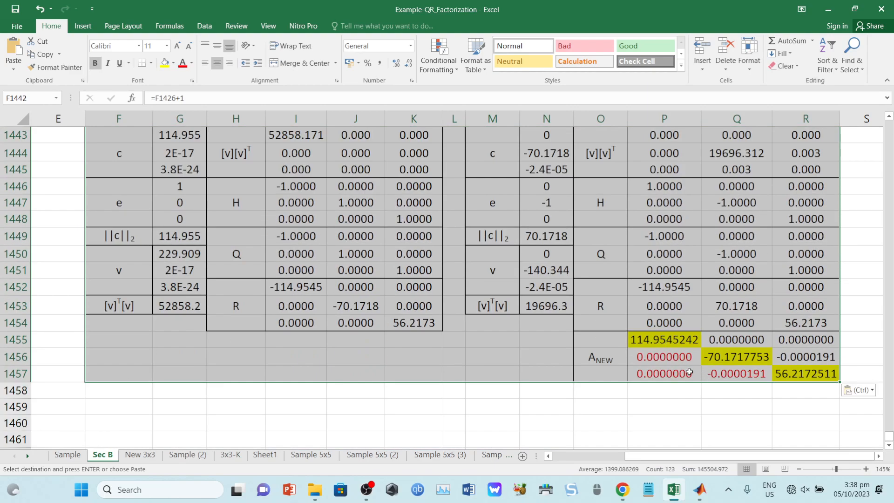
Switch to MATLAB, open Sample.m and comment out the QR loop together with the L and w lines
click(700, 489)
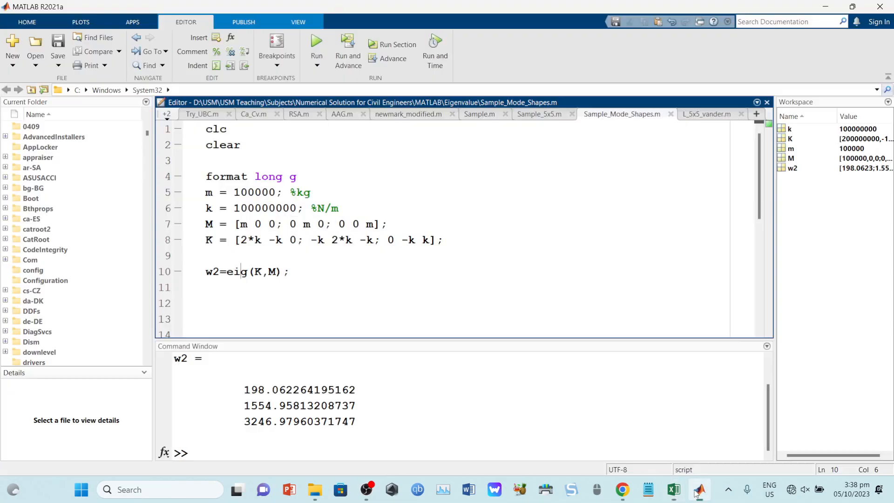
click(487, 116)
scroll(437, 241, down, 1)
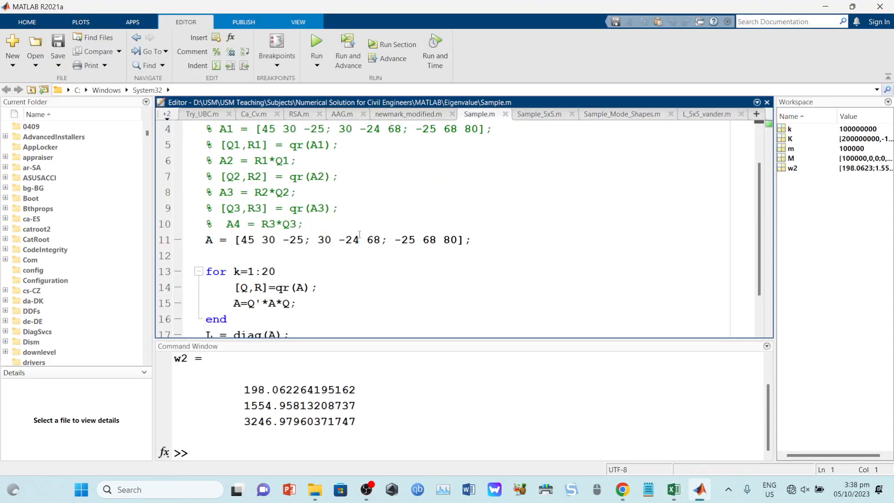
scroll(318, 234, down, 1)
mouse_move(291, 298)
mouse_down()
mouse_move(206, 219)
mouse_move(254, 251)
mouse_move(266, 298)
mouse_move(277, 299)
mouse_up()
click(217, 52)
Move A = [45 30 -25; 30 -24 68; -25 68 80]; below the commented code, directly followed by H = eig(A);
click(324, 187)
drag(475, 189, 206, 188)
key(BackSpace)
key(Return)
key(Return)
key(Return)
key(Return)
key(Return)
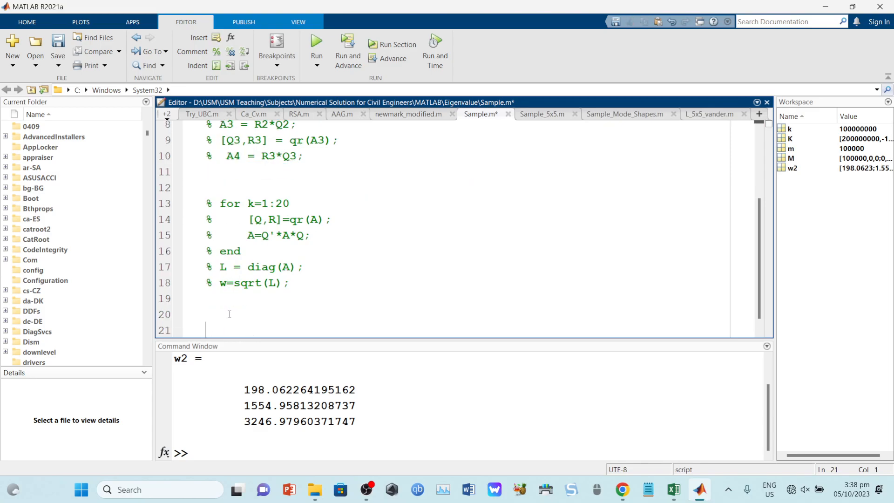
scroll(287, 250, up, 4)
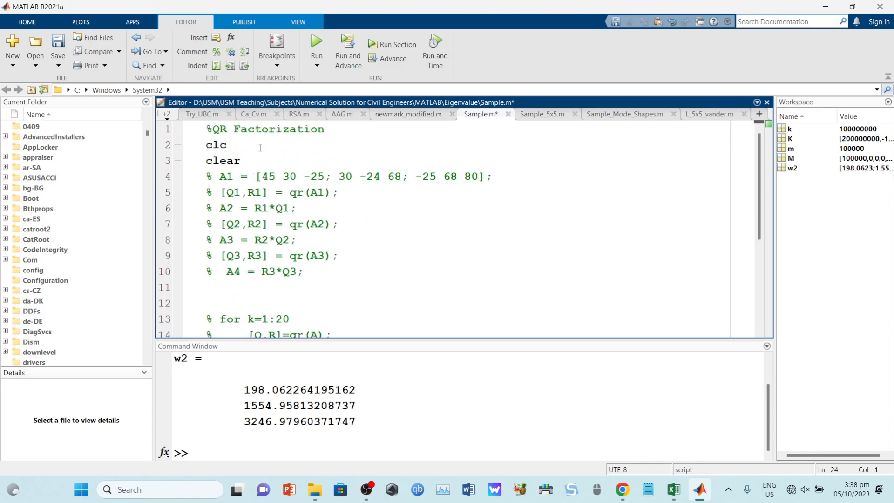
scroll(262, 150, down, 4)
key(ctrl+v)
scroll(291, 231, up, 4)
scroll(293, 247, down, 4)
Insert blank lines to separate the A and H = eig(A) lines from the commented code, removing the surplus ones
click(297, 262)
key(Return)
key(Return)
key(Return)
key(Return)
key(Return)
key(Return)
key(Return)
scroll(297, 262, down, 1)
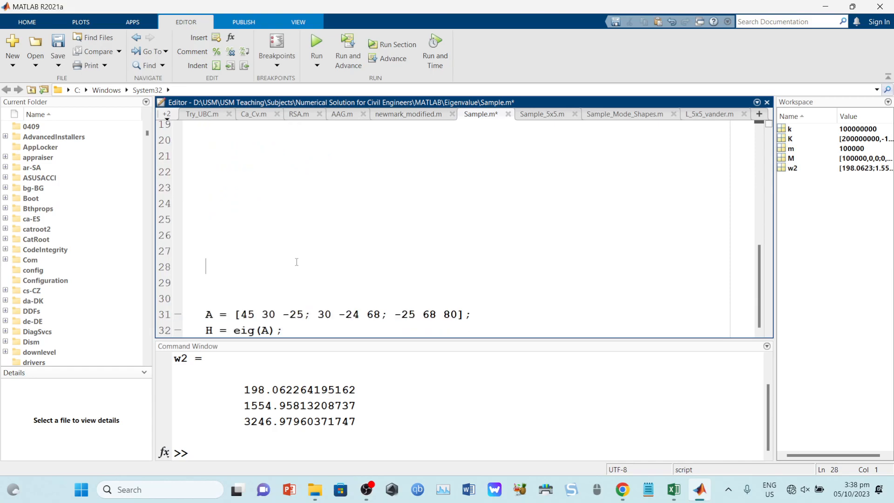
key(Delete)
key(Delete)
key(Delete)
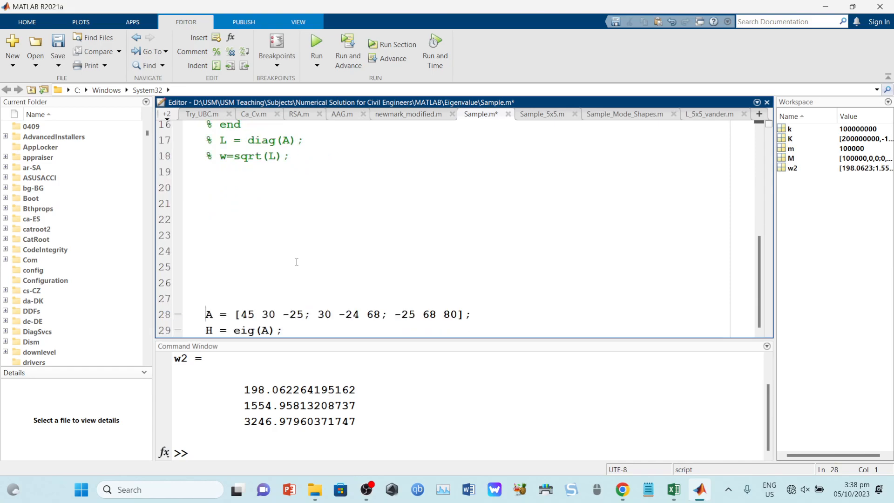
scroll(557, 328, down, 6)
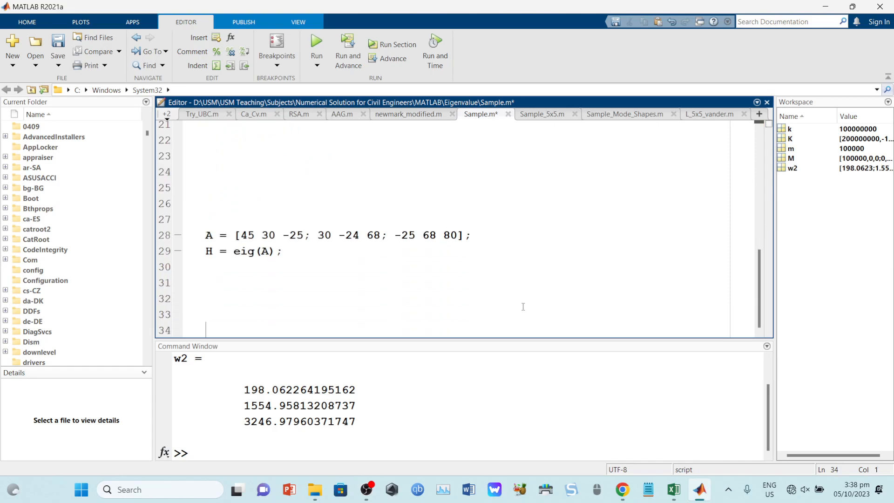
drag(286, 237, 199, 208)
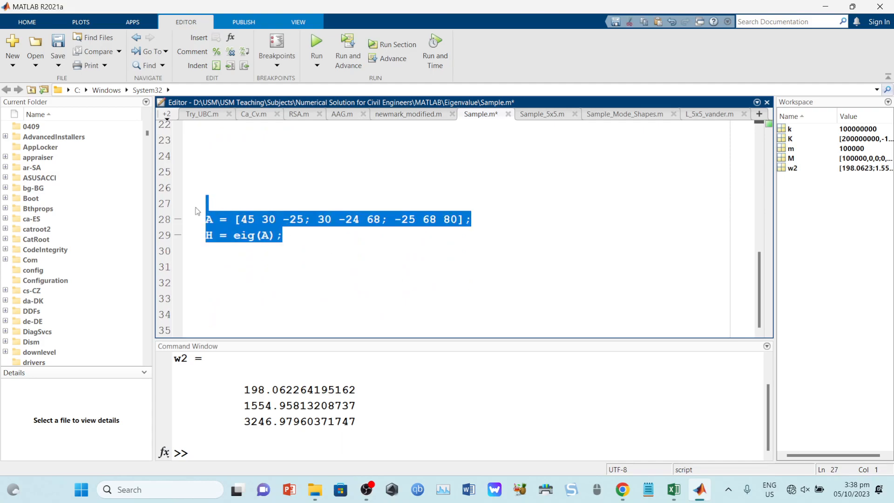
click(335, 244)
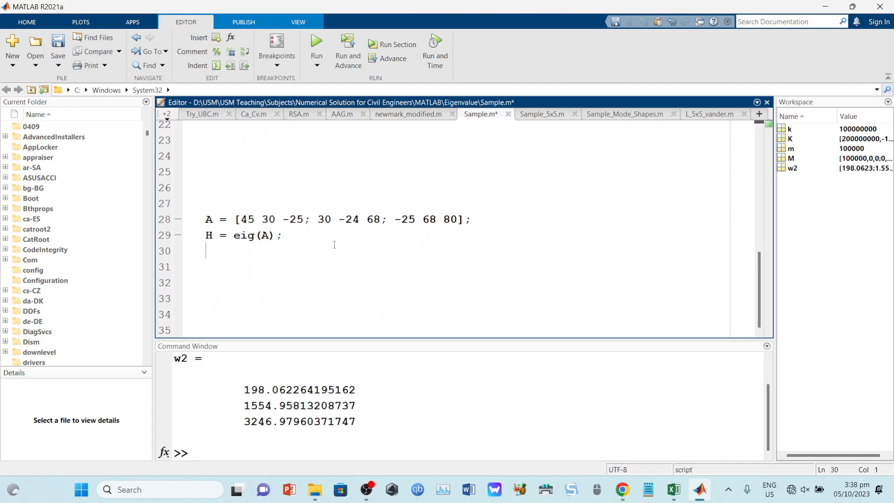
Run Sample.m and display the eigenvalues stored in H in the Command Window
click(307, 44)
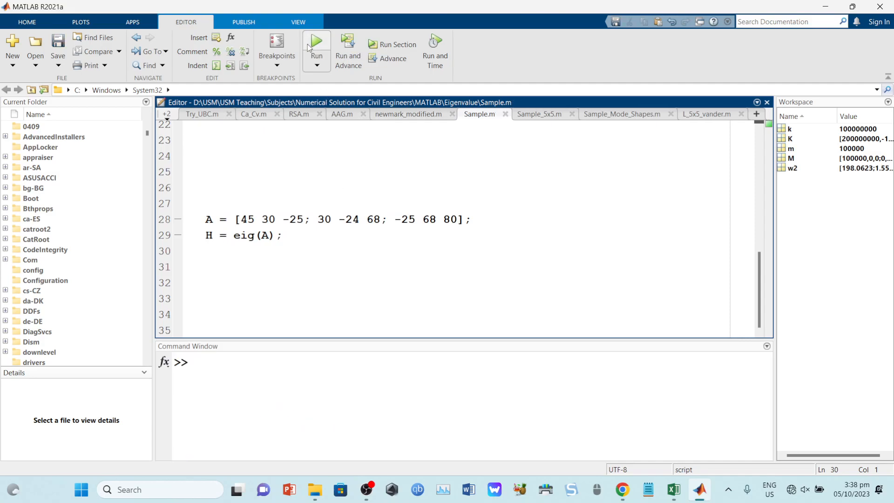
click(255, 353)
text(H)
key(Return)
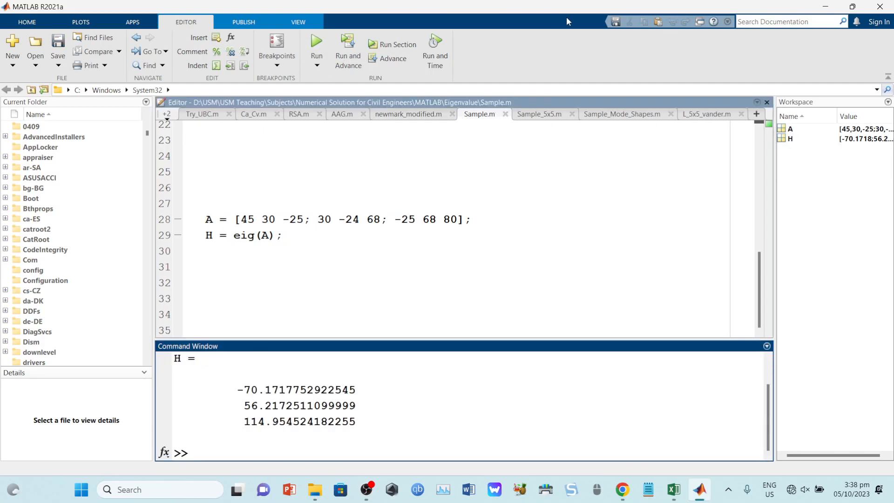
Place MATLAB and the Excel workbook side by side and compare the iteration 91 new A diagonal with H
key(super+Left)
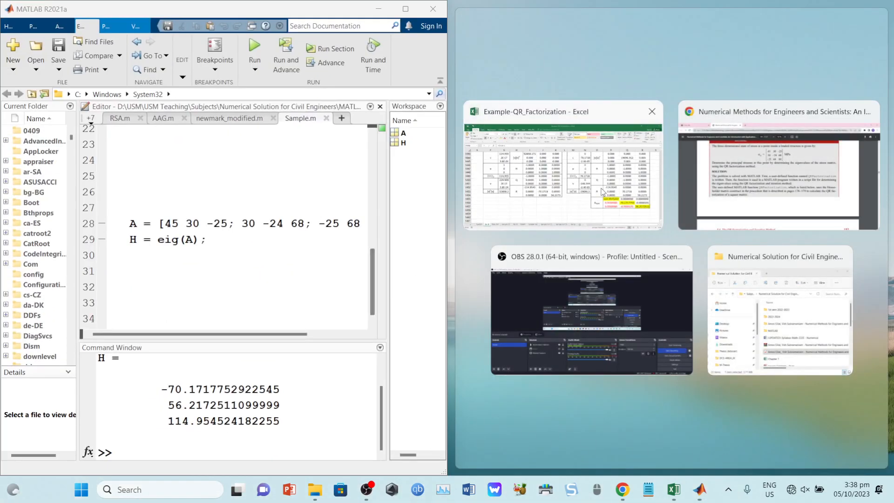
click(603, 194)
scroll(724, 387, down, 1)
drag(815, 458, 872, 459)
click(850, 393)
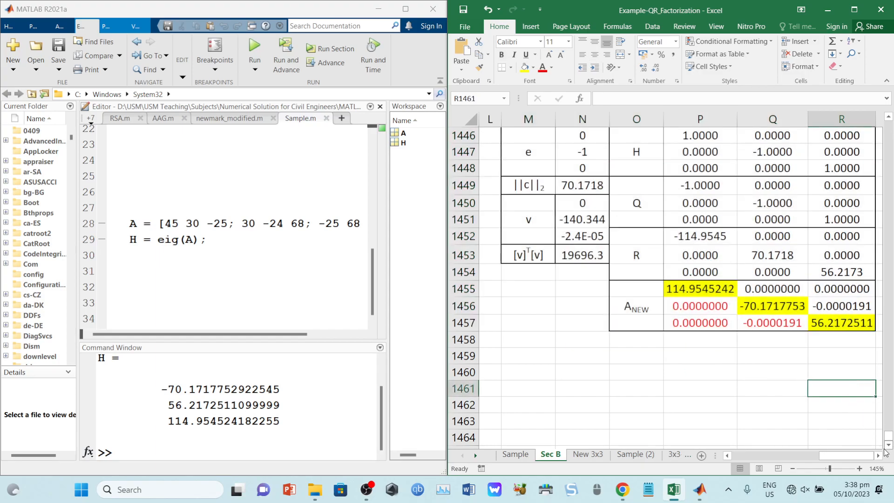
click(878, 456)
click(878, 455)
click(701, 311)
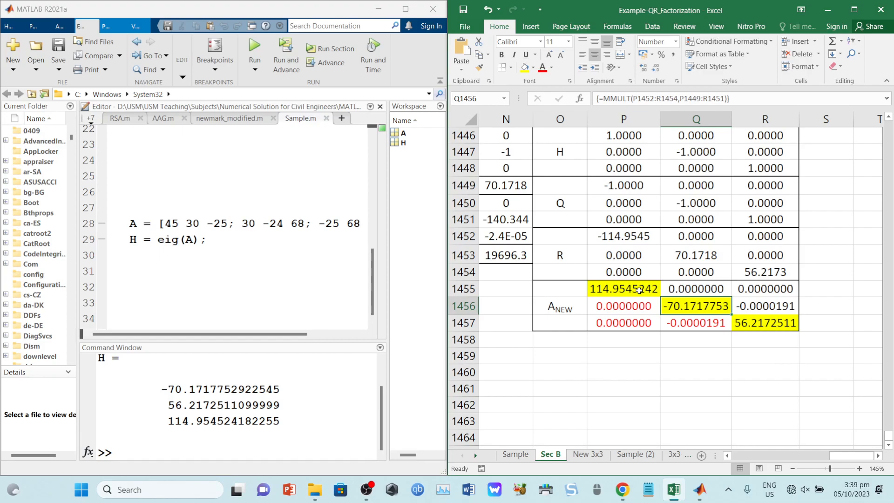
Highlight the A and H = eig(A) lines in Sample.m and review the full matrix definition
drag(259, 242, 129, 224)
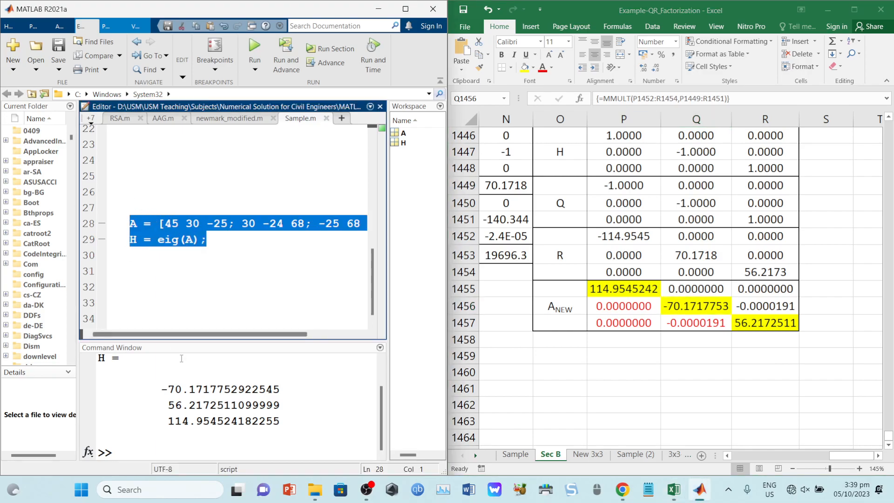
drag(184, 336, 238, 333)
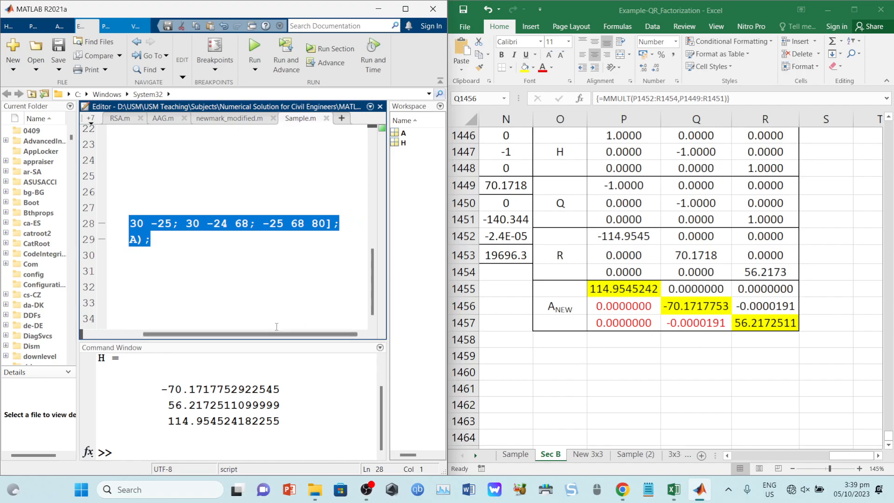
drag(265, 334, 213, 334)
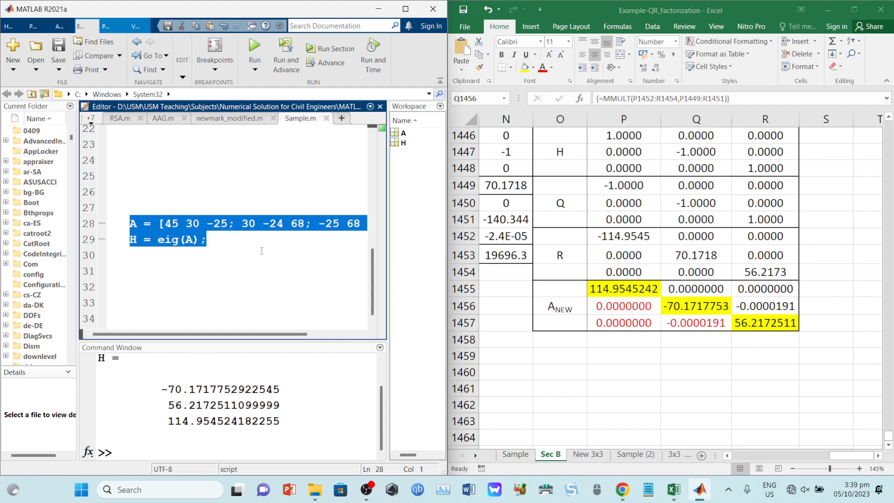
click(367, 490)
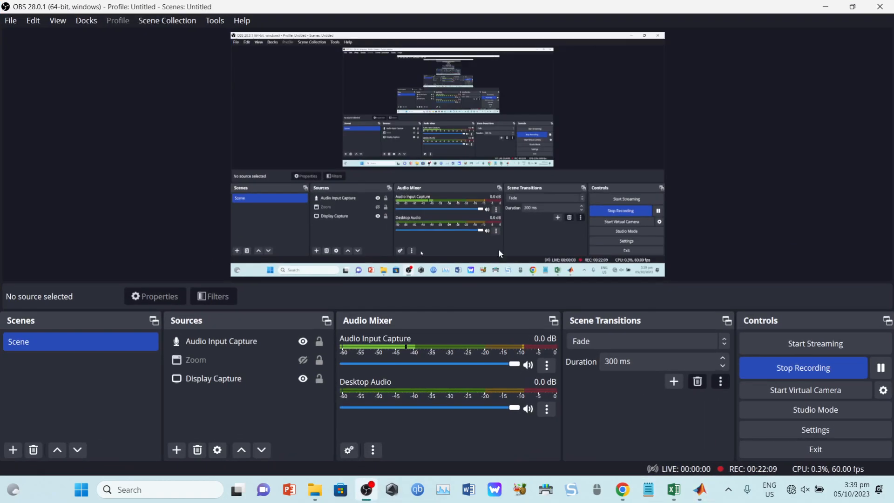